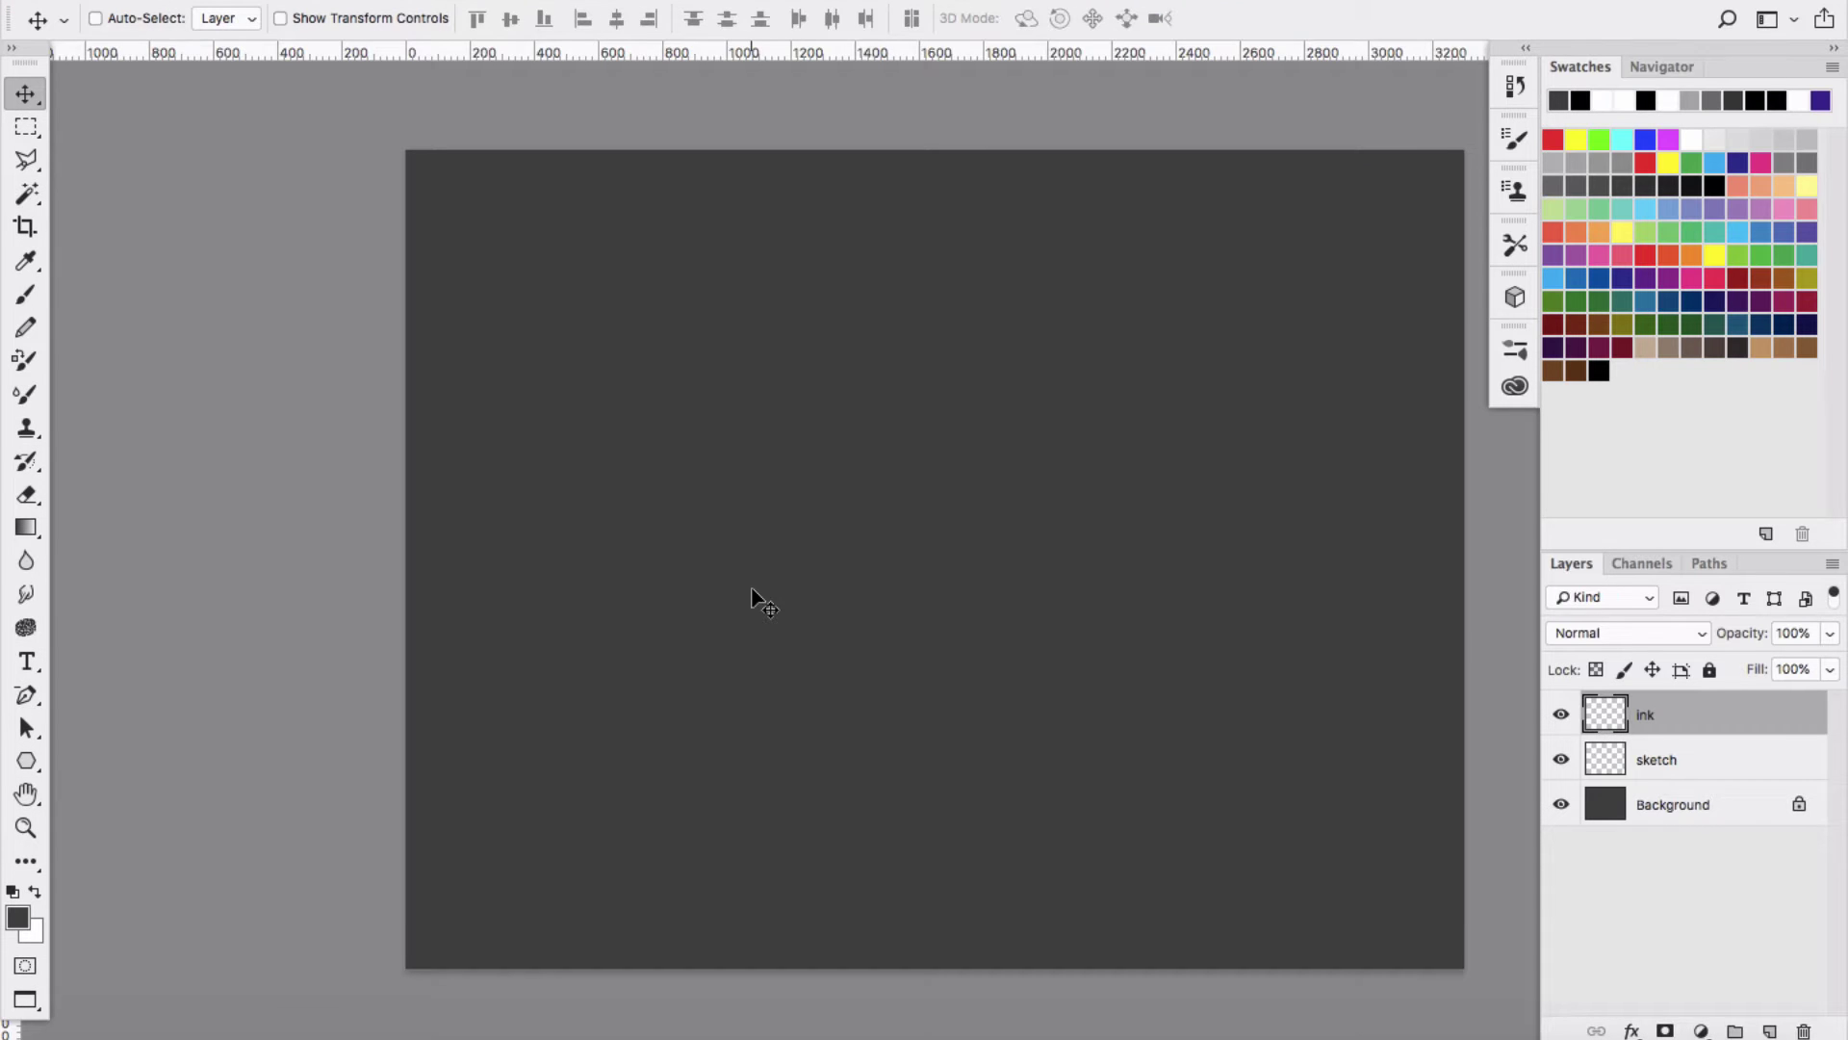
Select a circle about 890 px wide in the canvas's upper-left area on the sketch layer and fill it with black.
scroll(755, 602, "right", 3)
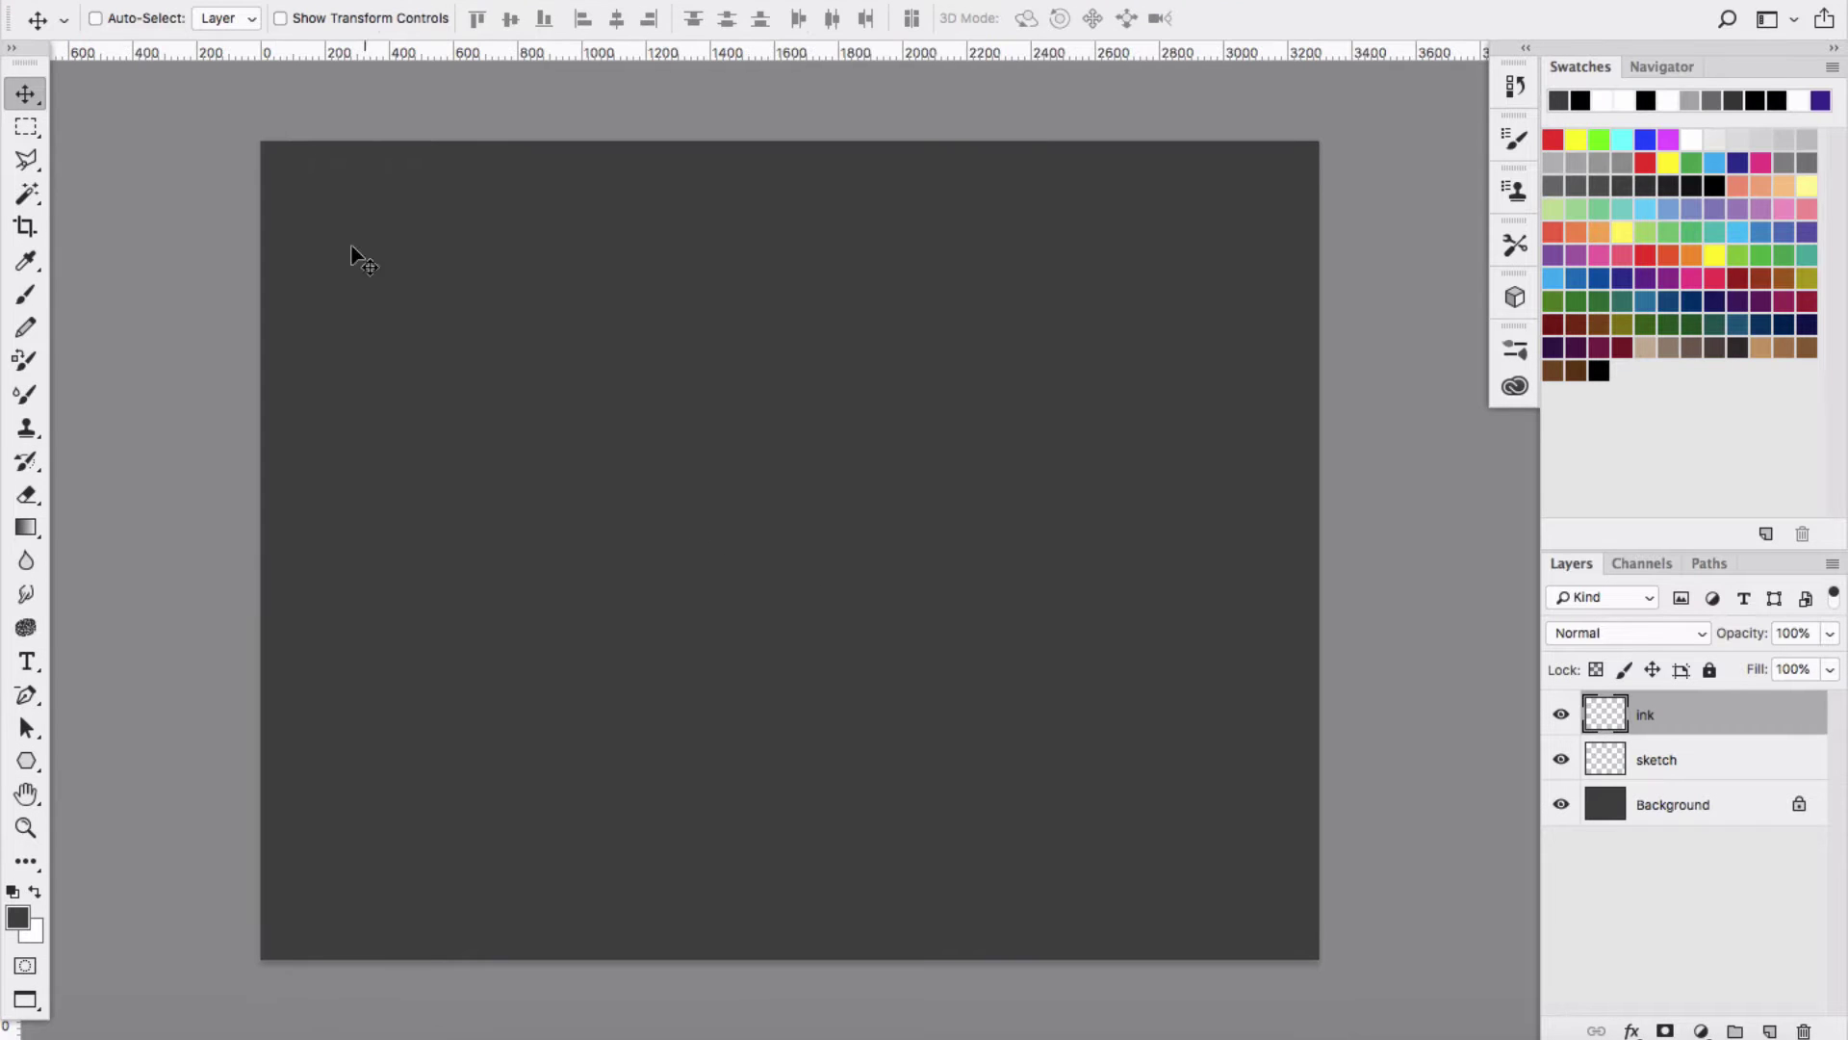
key("m")
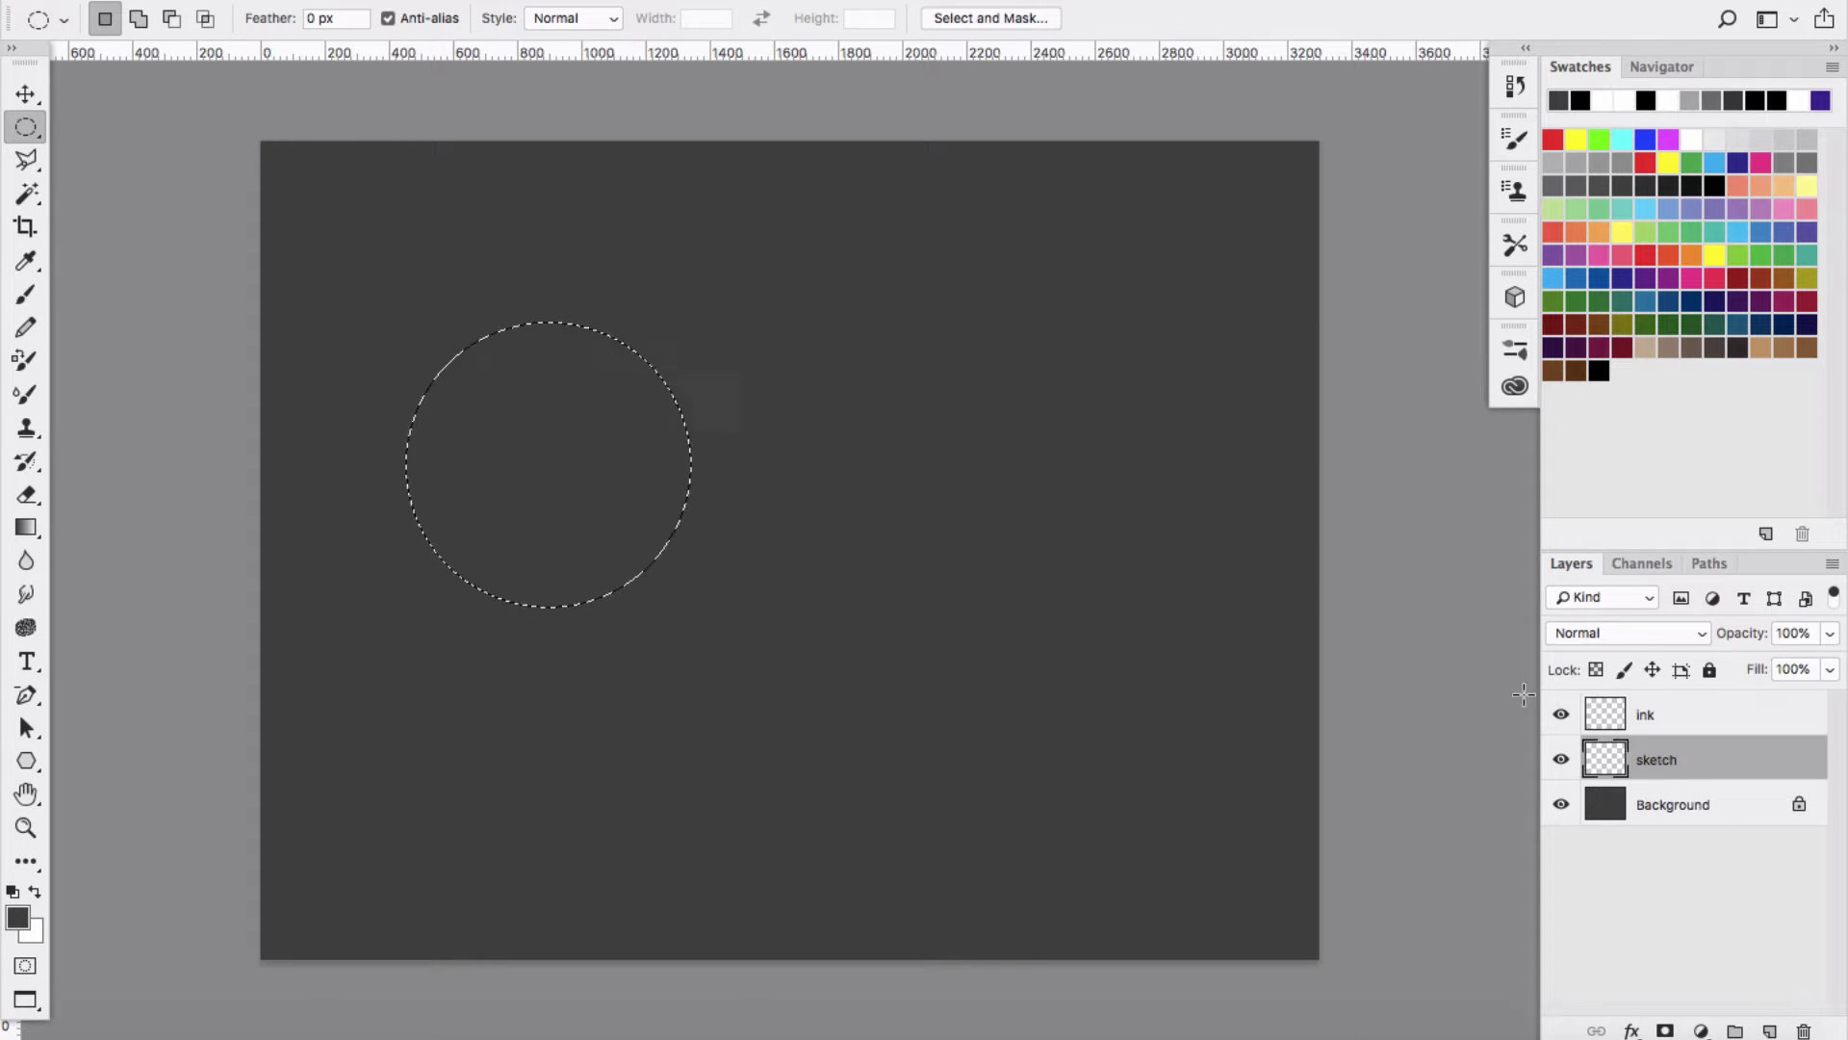
left_click(343, 2)
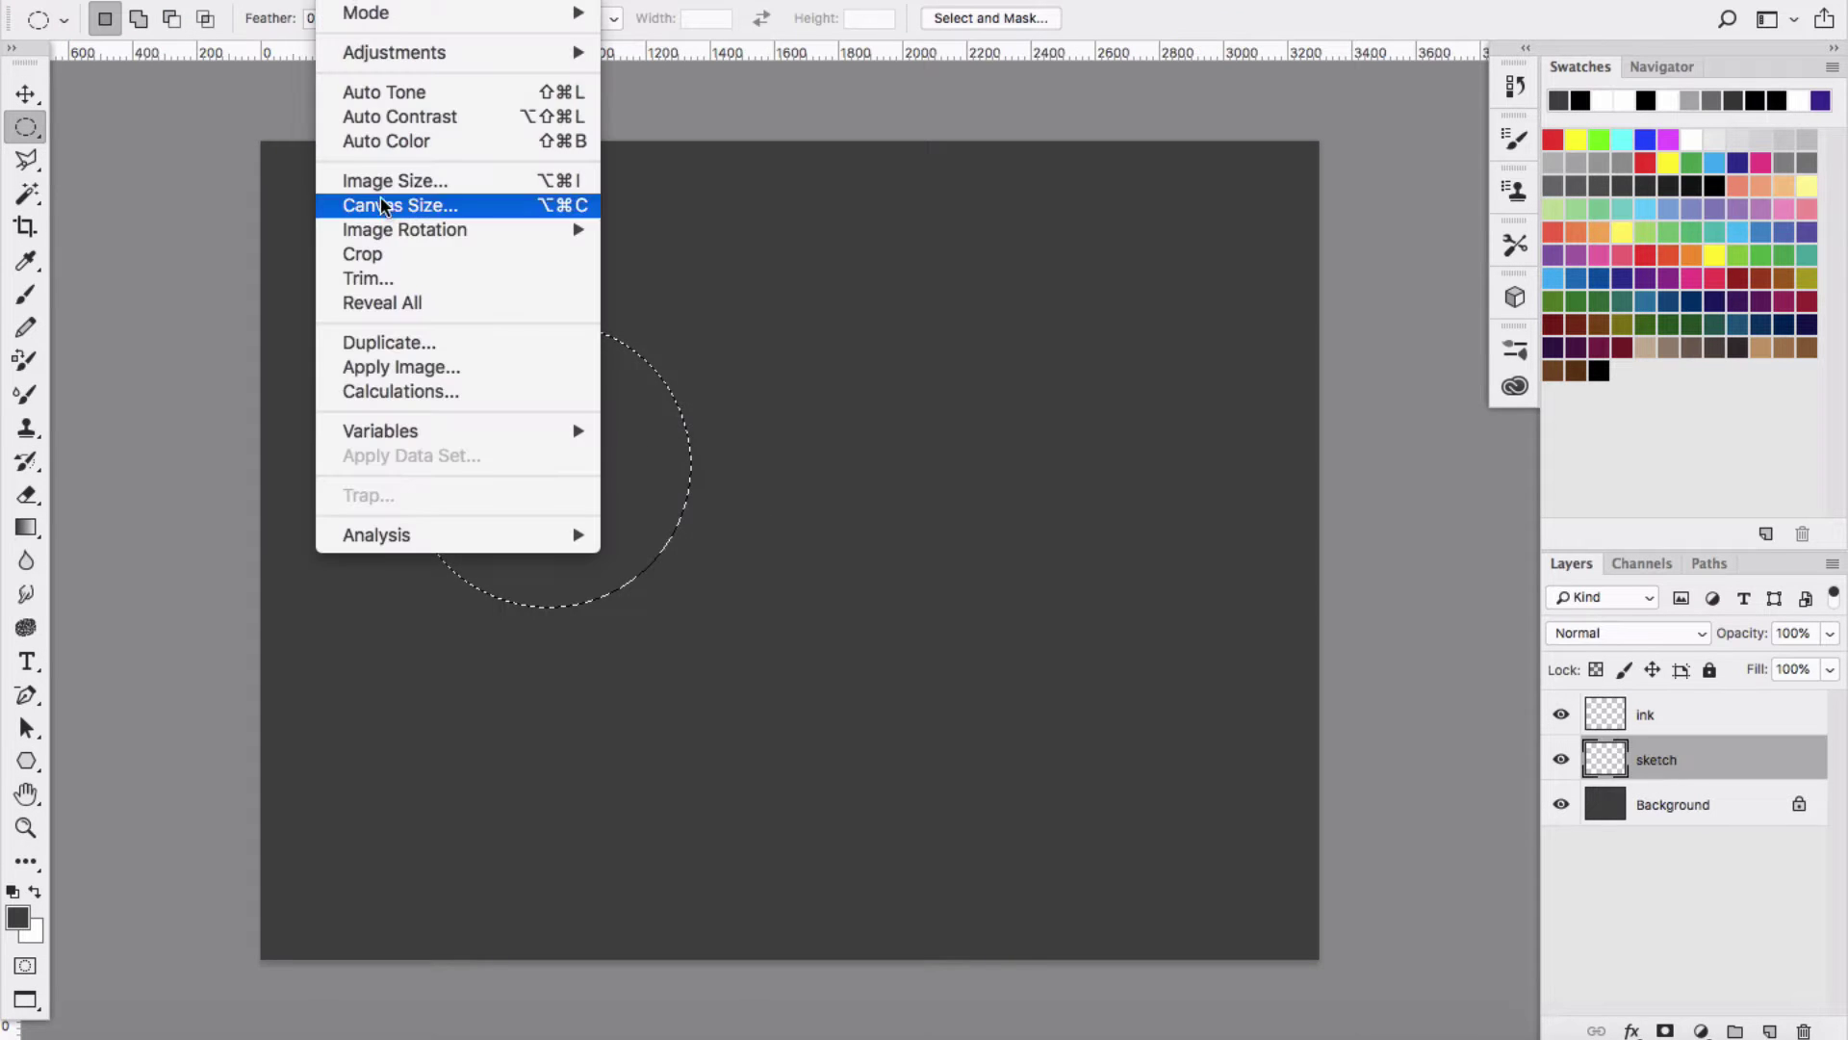
left_click(826, 492)
key("alt+BackSpace")
key("ctrl+d")
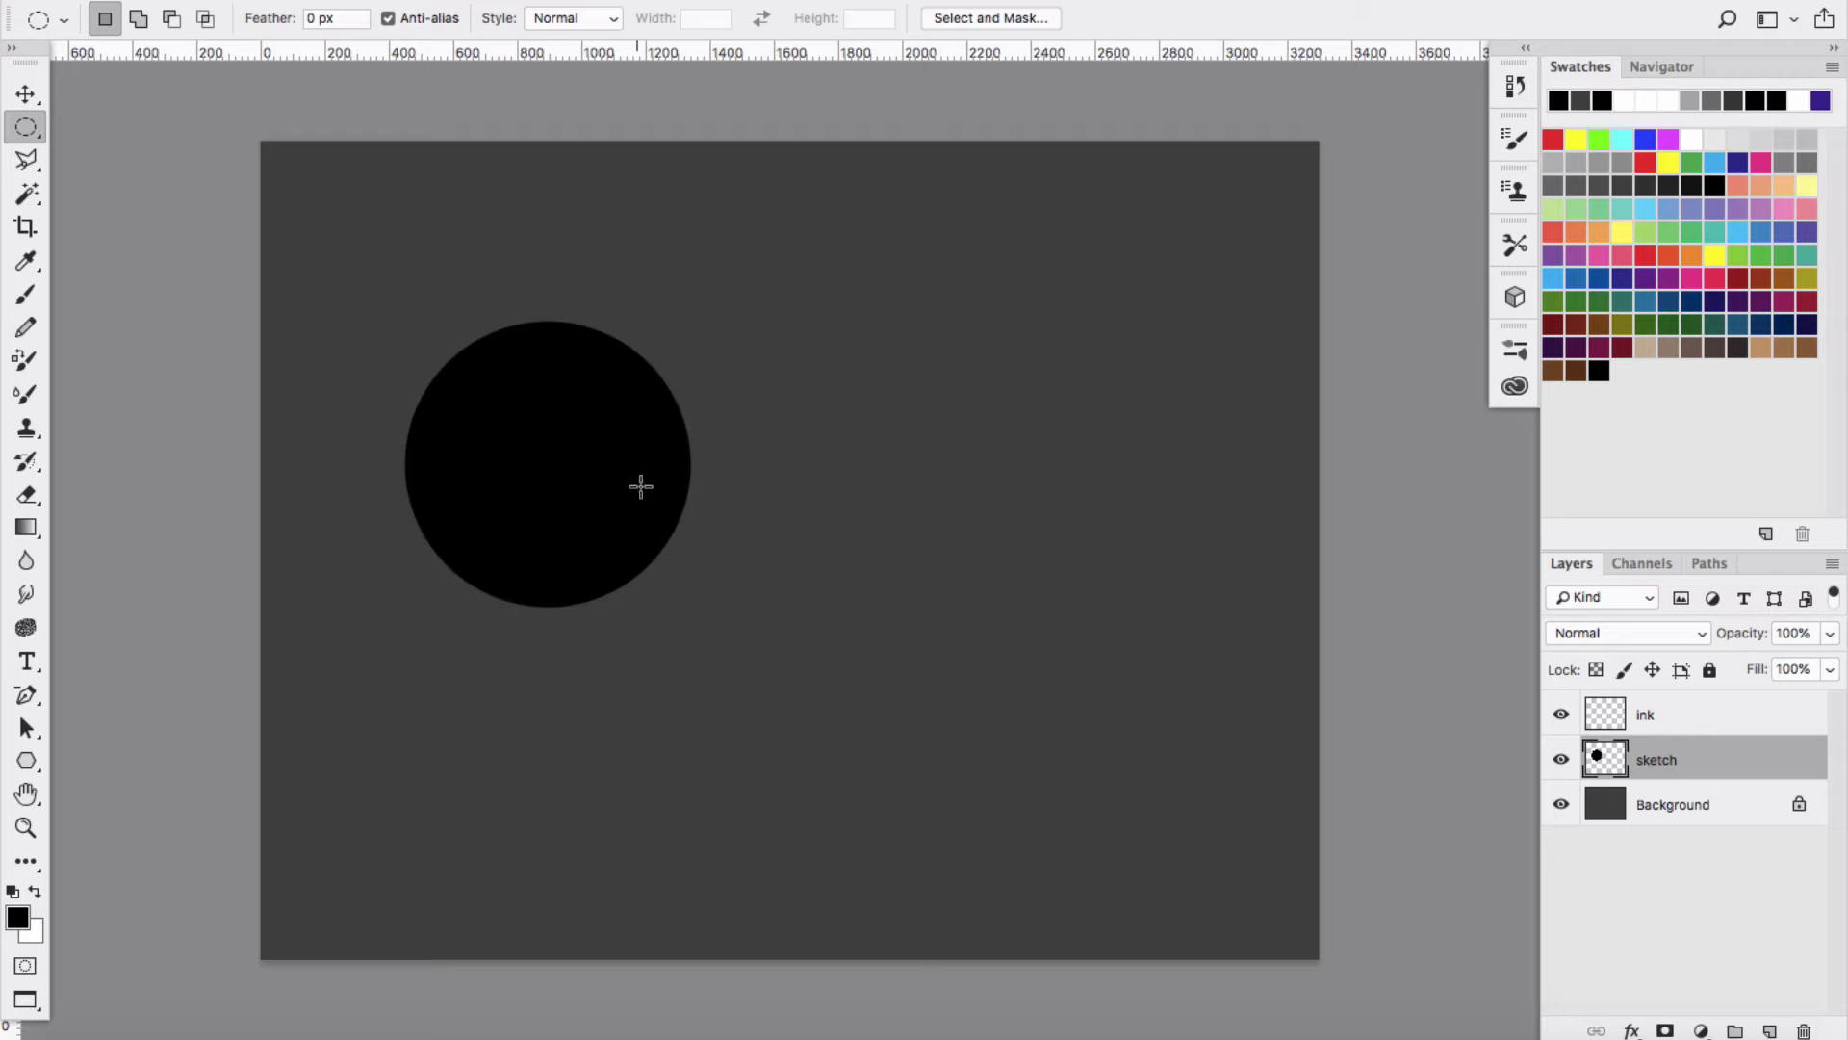
Outline an irregular hexagon beside the circle with the Polygonal Lasso, fill it black on a new layer and move it slightly up-left.
key("l")
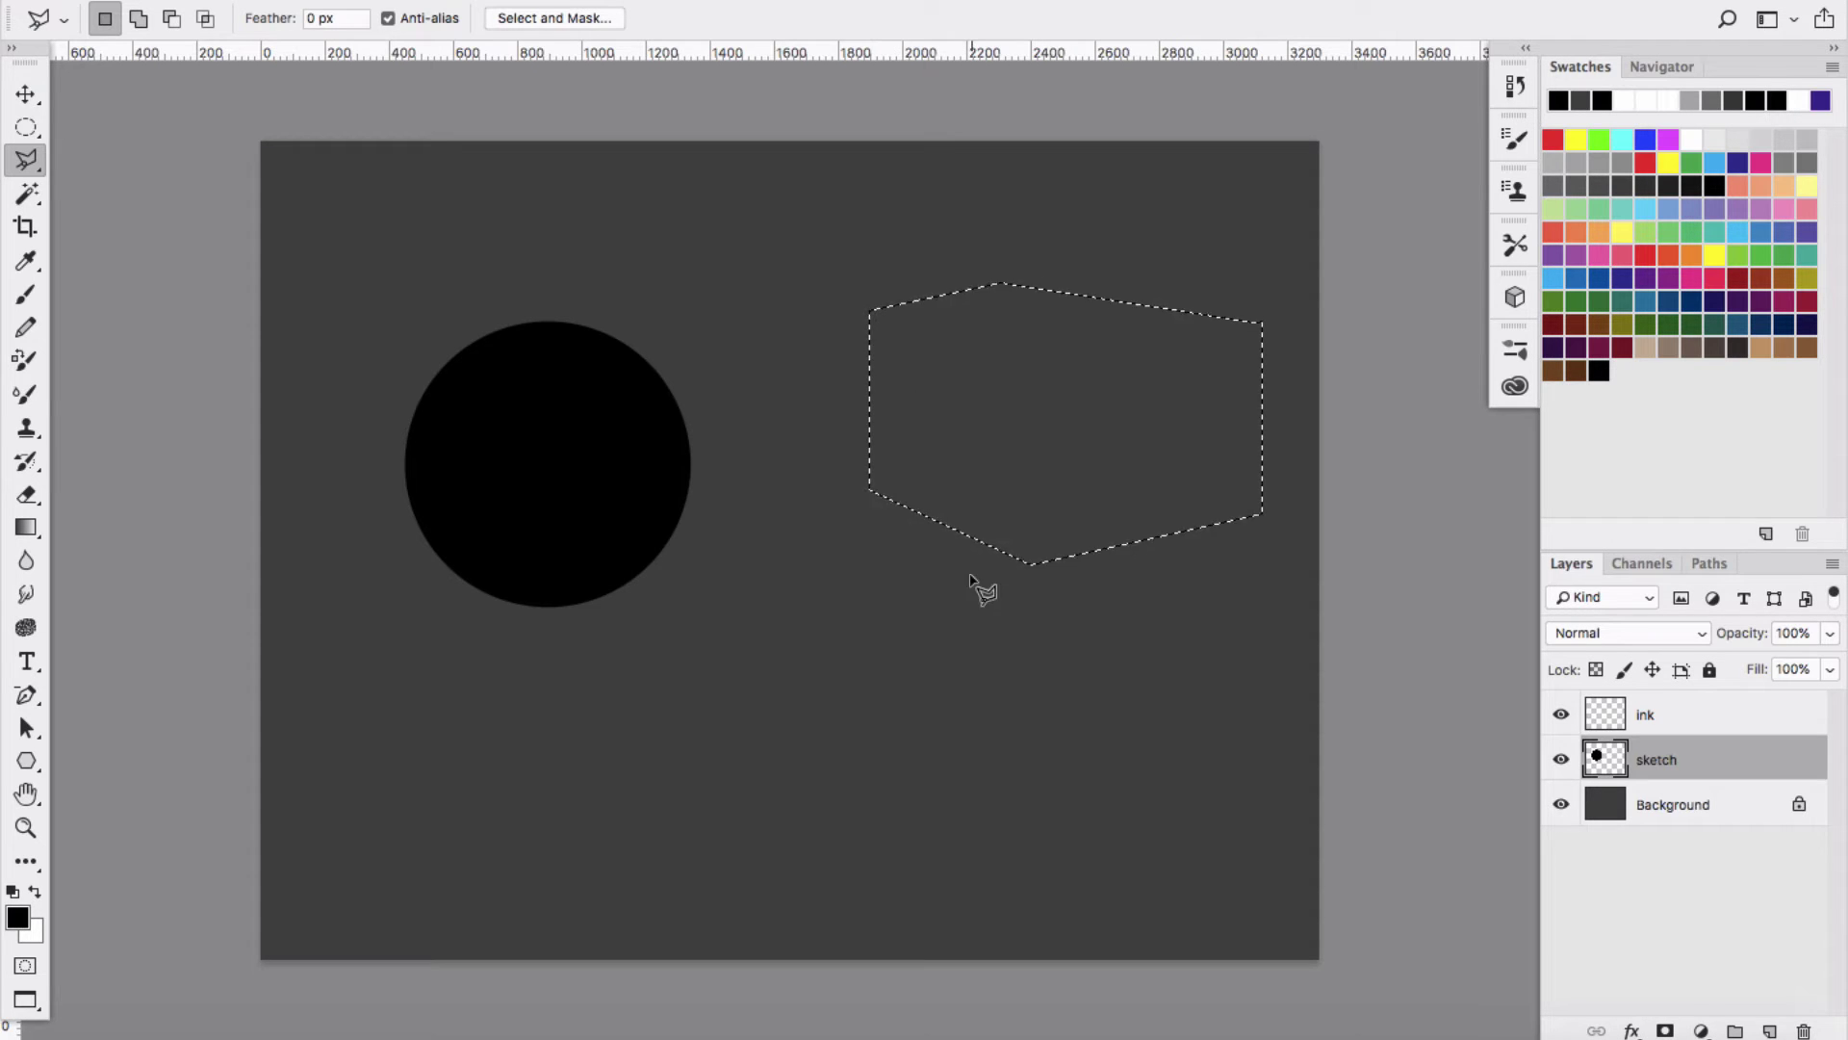
left_click(1770, 1031)
key("alt+BackSpace")
key("super+d")
left_click_drag(1071, 432, 1011, 385)
Try drawing the umbrella custom shape in black below the hexagon, and undo it.
left_click(23, 760)
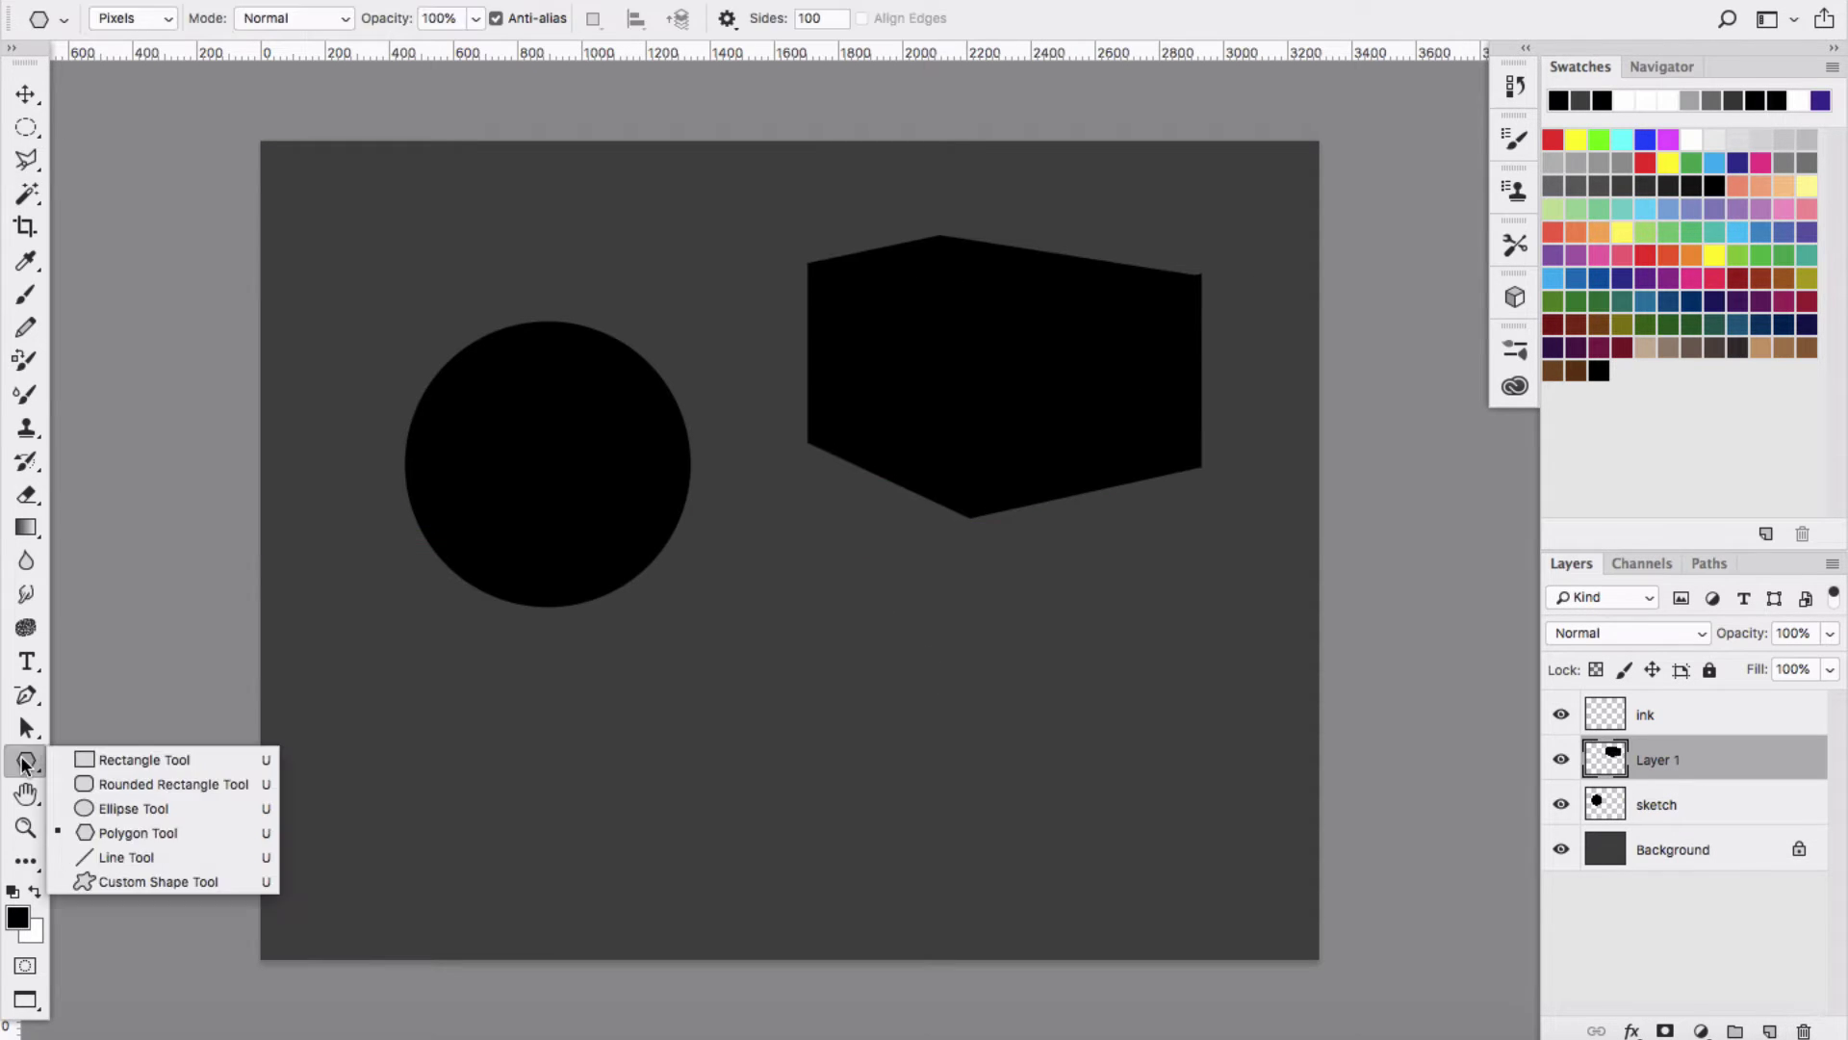
left_click(171, 882)
left_click(842, 18)
left_click_drag(996, 164, 997, 292)
double_click(740, 304)
left_click_drag(857, 637, 1236, 1011)
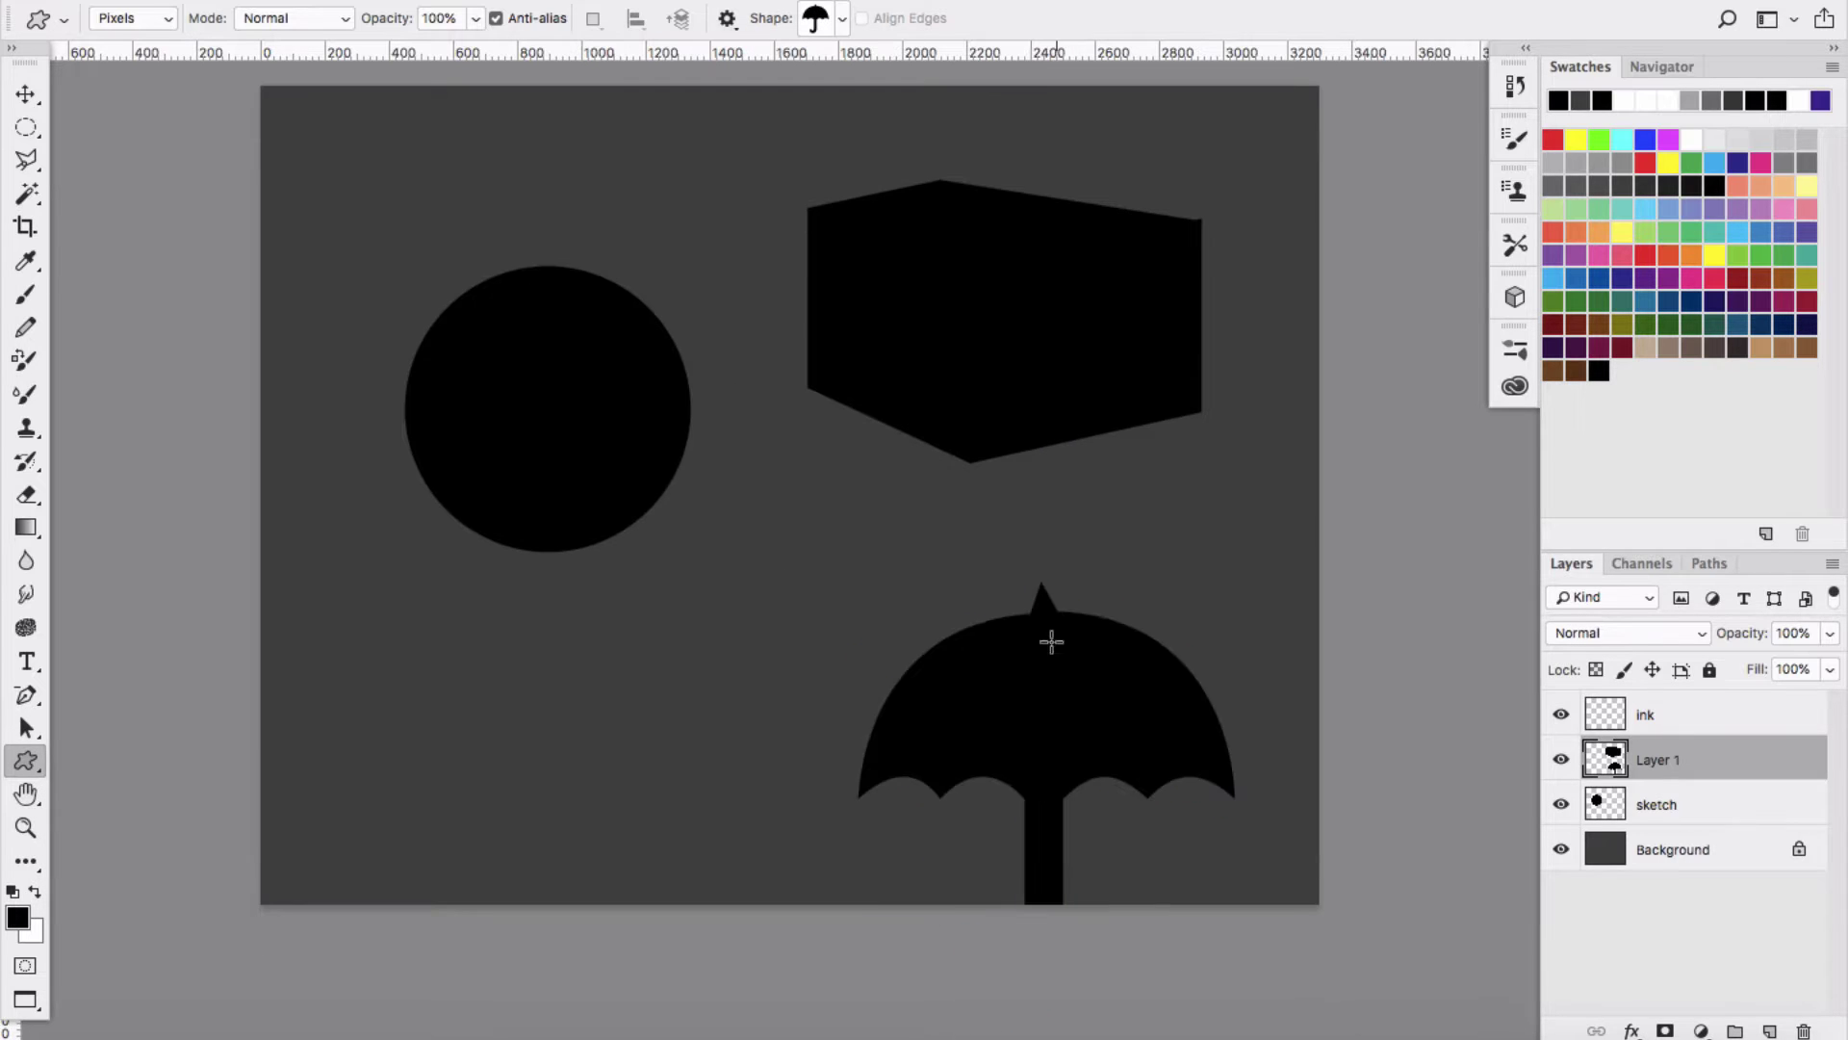
key("super+z")
left_click_drag(777, 516, 1089, 862)
key("super+z")
Draw a solid black scalloped flower custom shape on a new layer below the hexagon, and shift it slightly left.
left_click(1769, 1030)
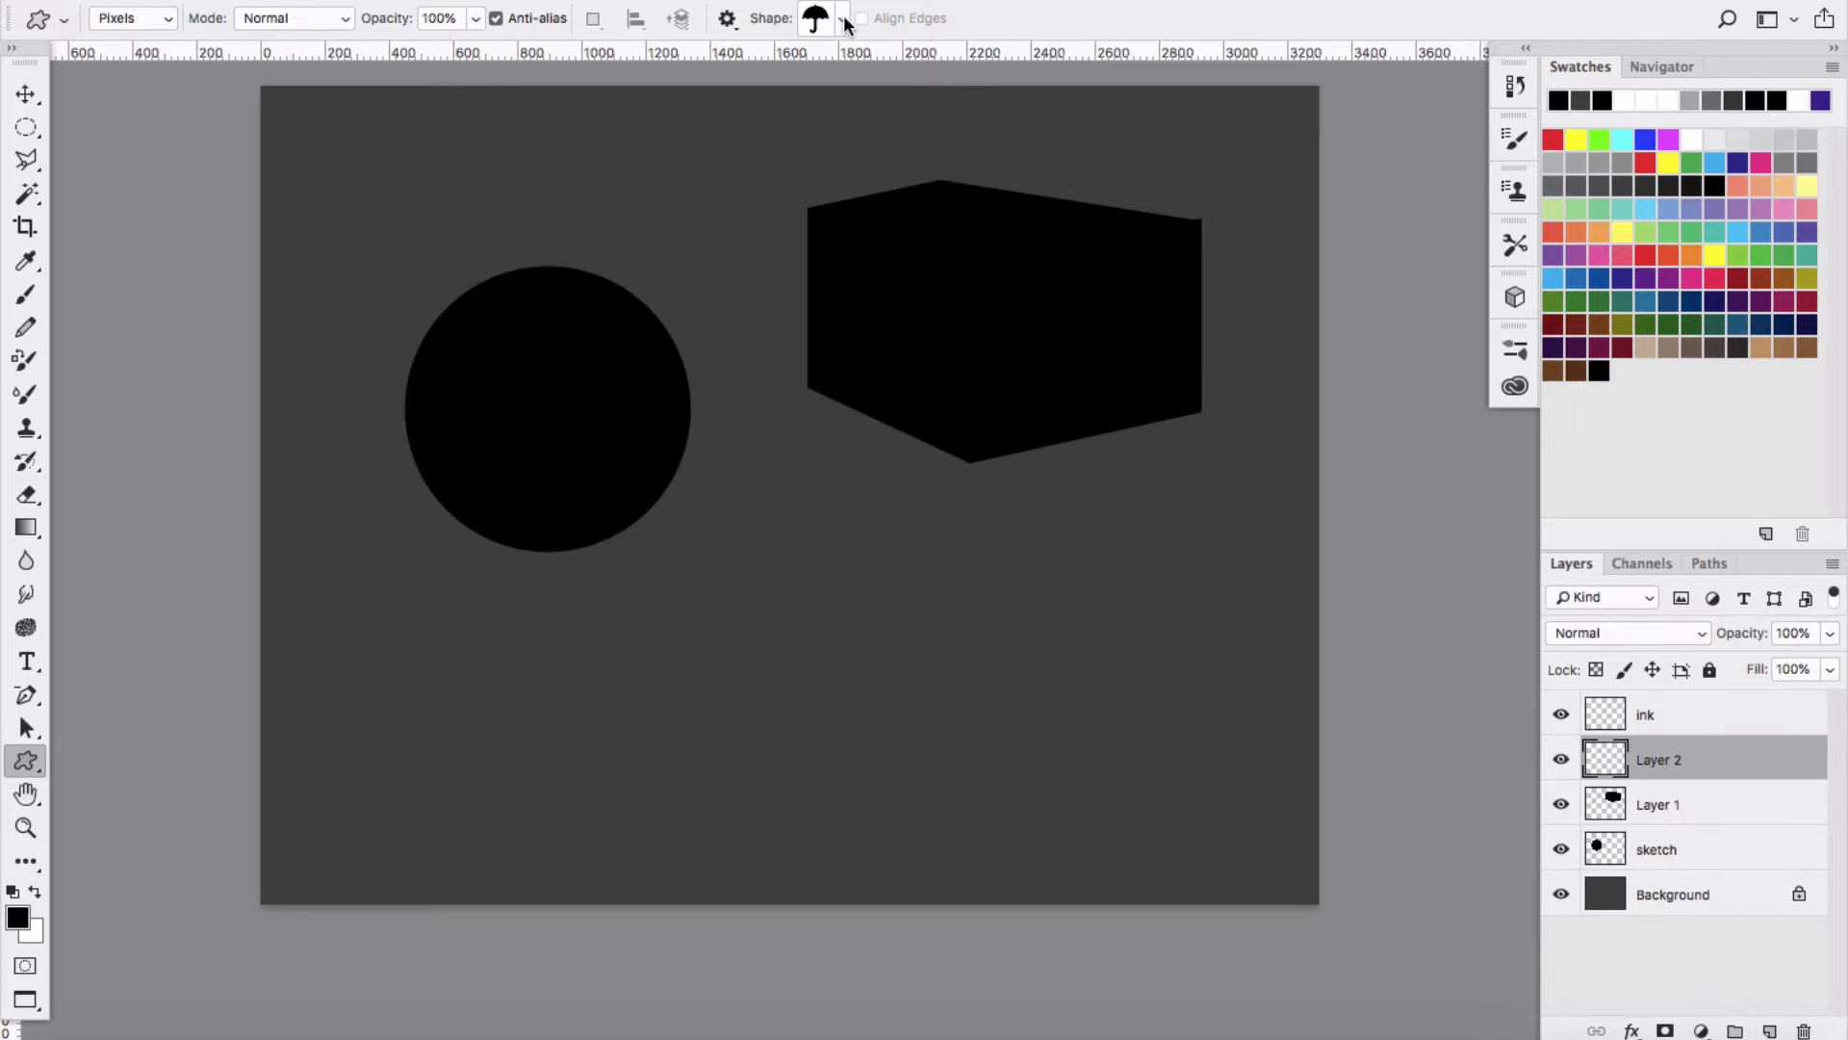
left_click(842, 18)
scroll(1012, 343, "down", 5)
scroll(1013, 481, "up", 5)
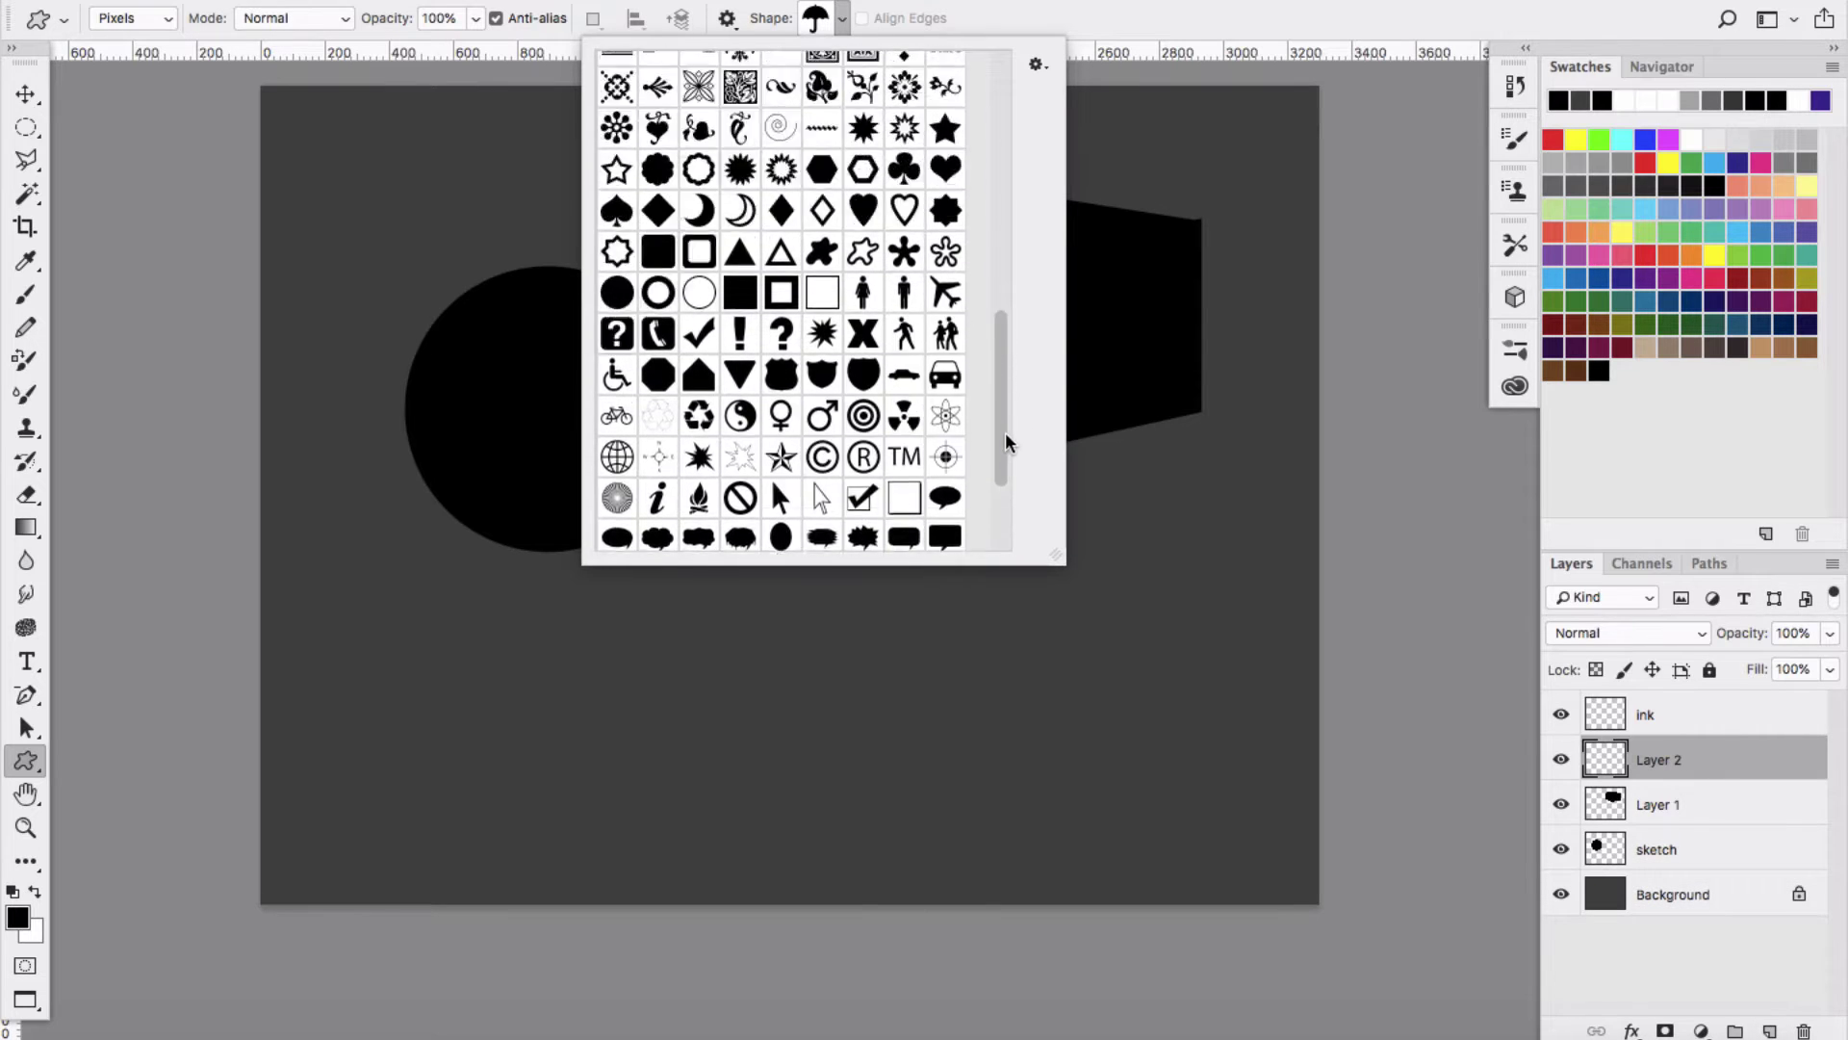
left_click(796, 620)
left_click(857, 557)
left_click_drag(797, 487, 1152, 853)
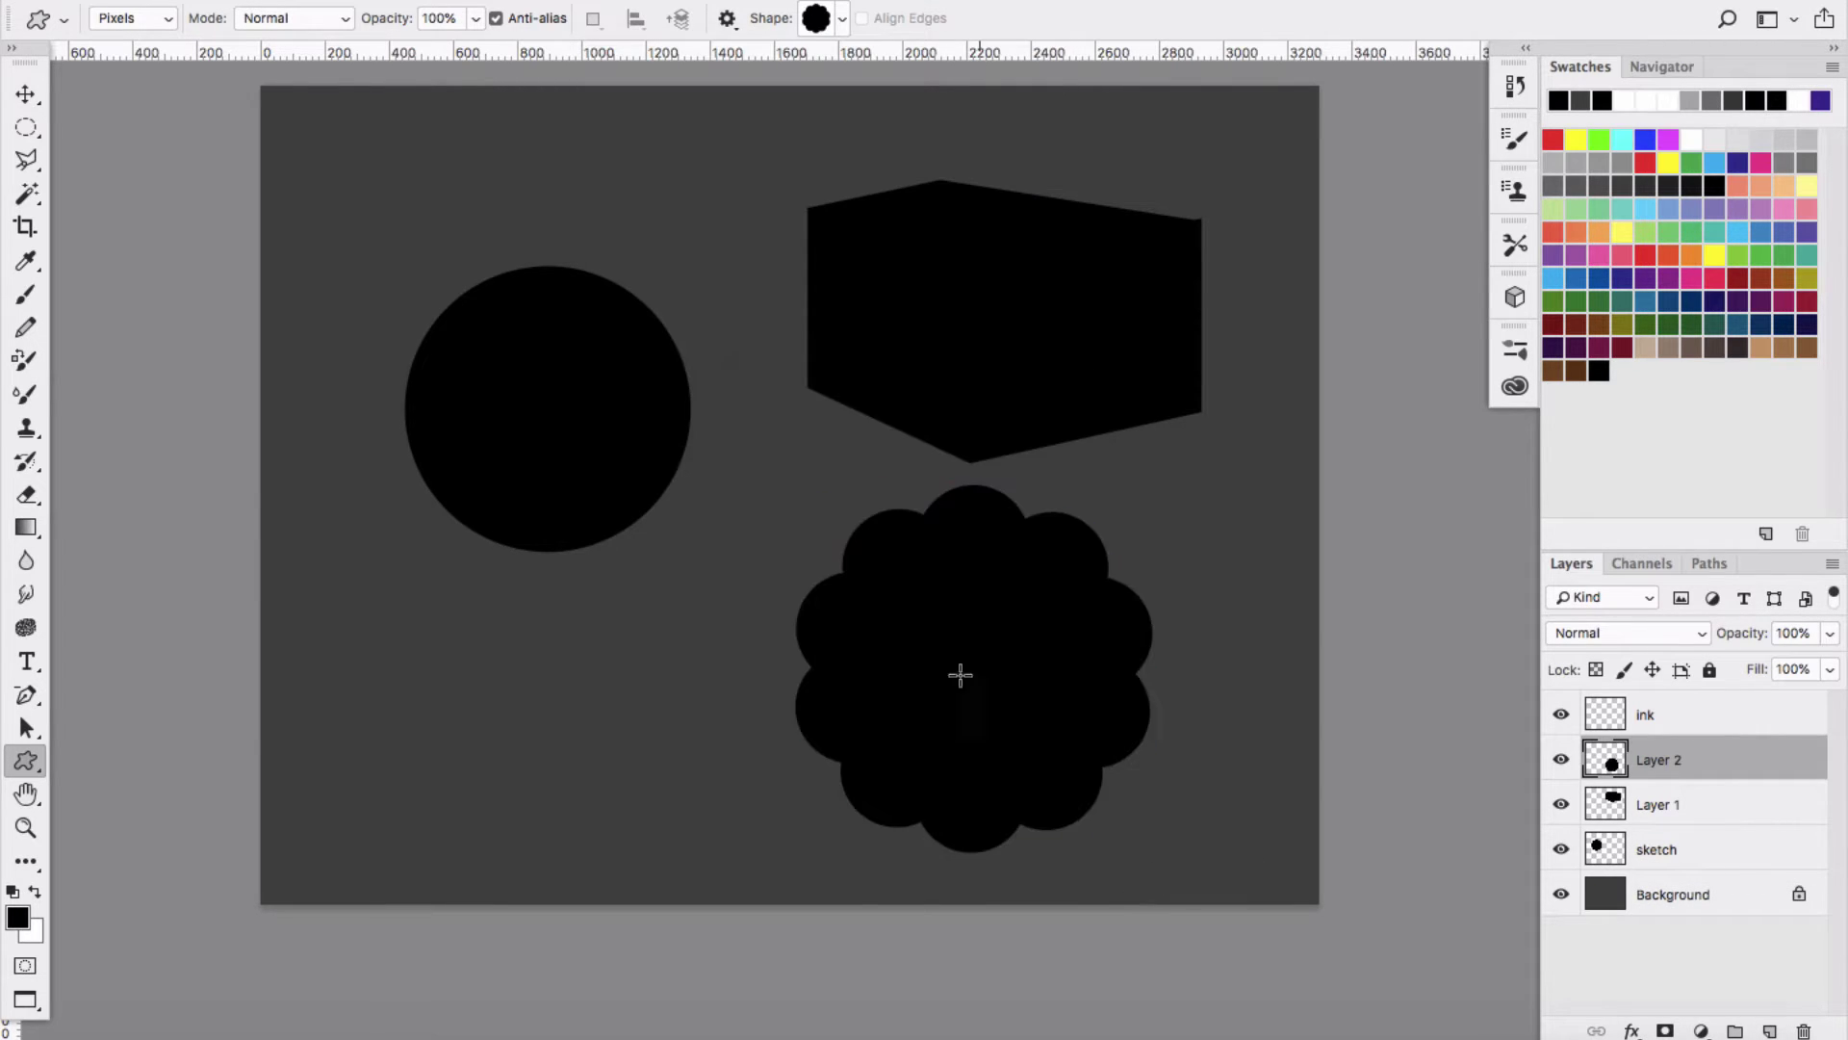
key("v")
left_click_drag(977, 655, 873, 665)
Create a new layer named shading above the ink layer.
left_click(1718, 729)
key("alt+shift+super+n")
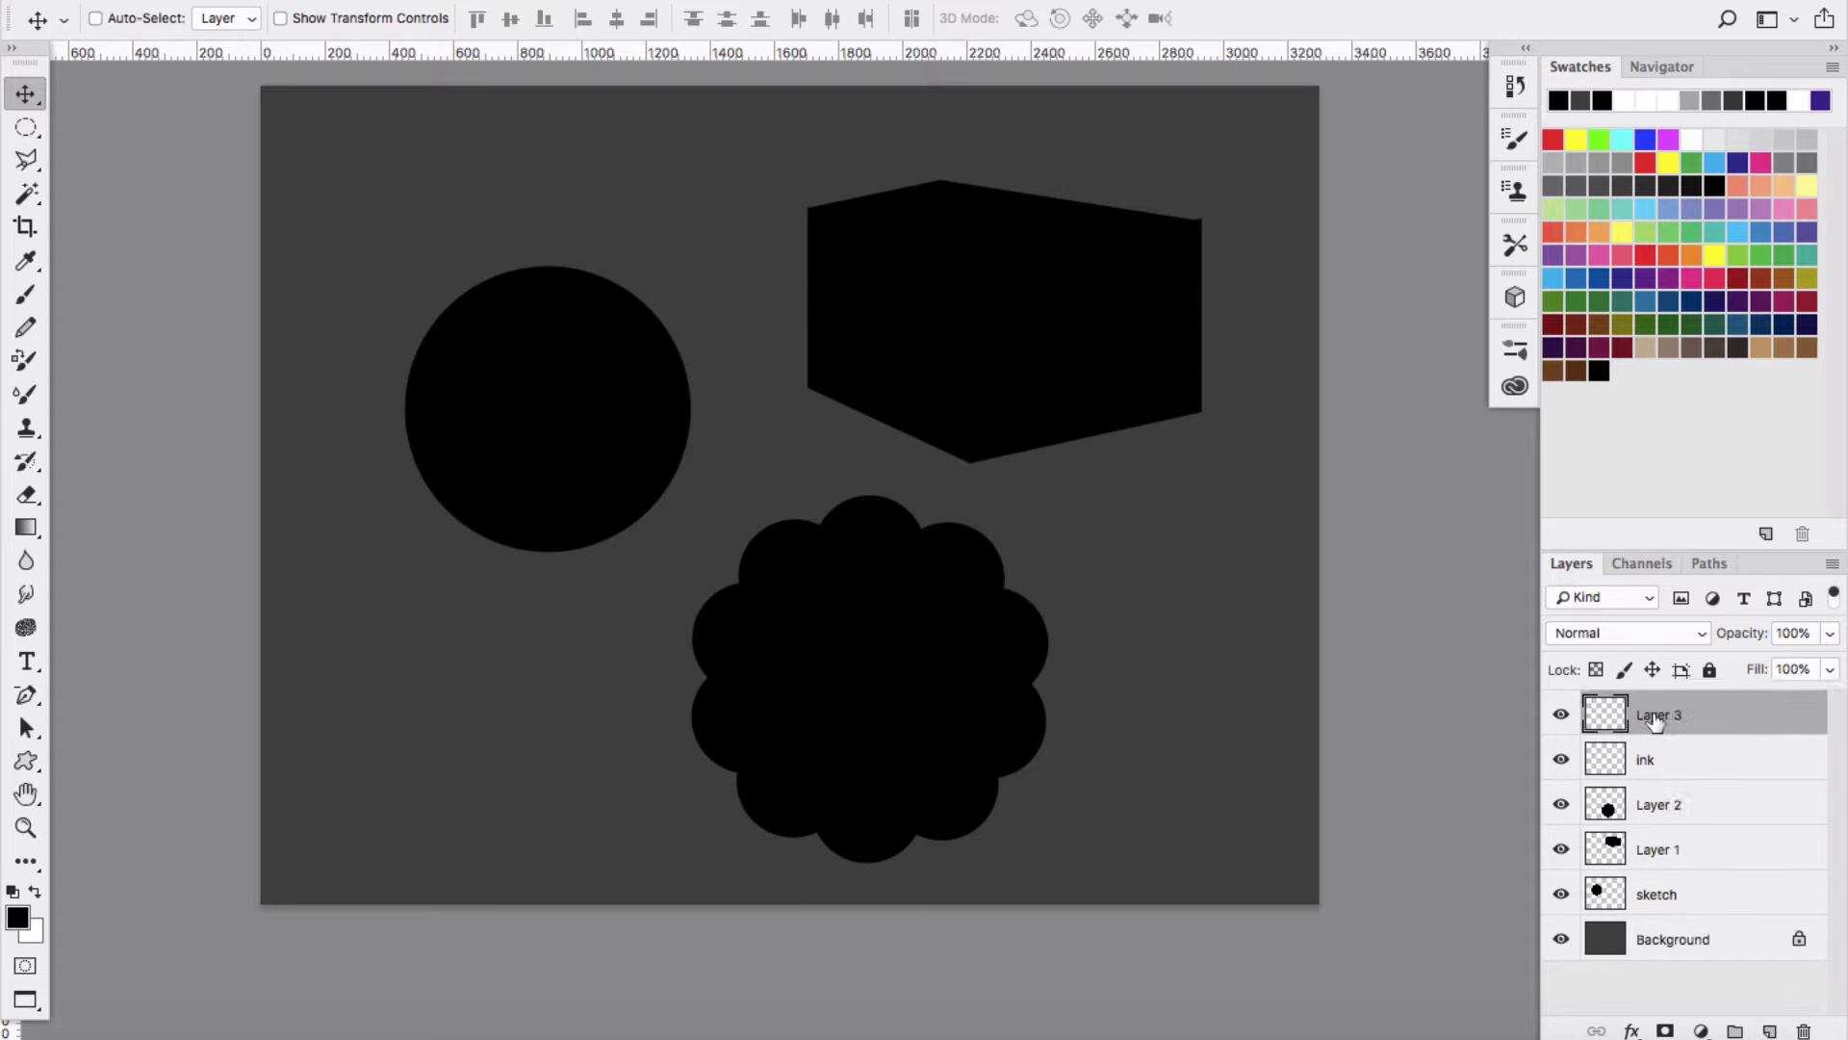
key("super+d")
Shade the circle with a white textured brush at size 600, building an upper highlight and a lighter lower-left rim.
key("b")
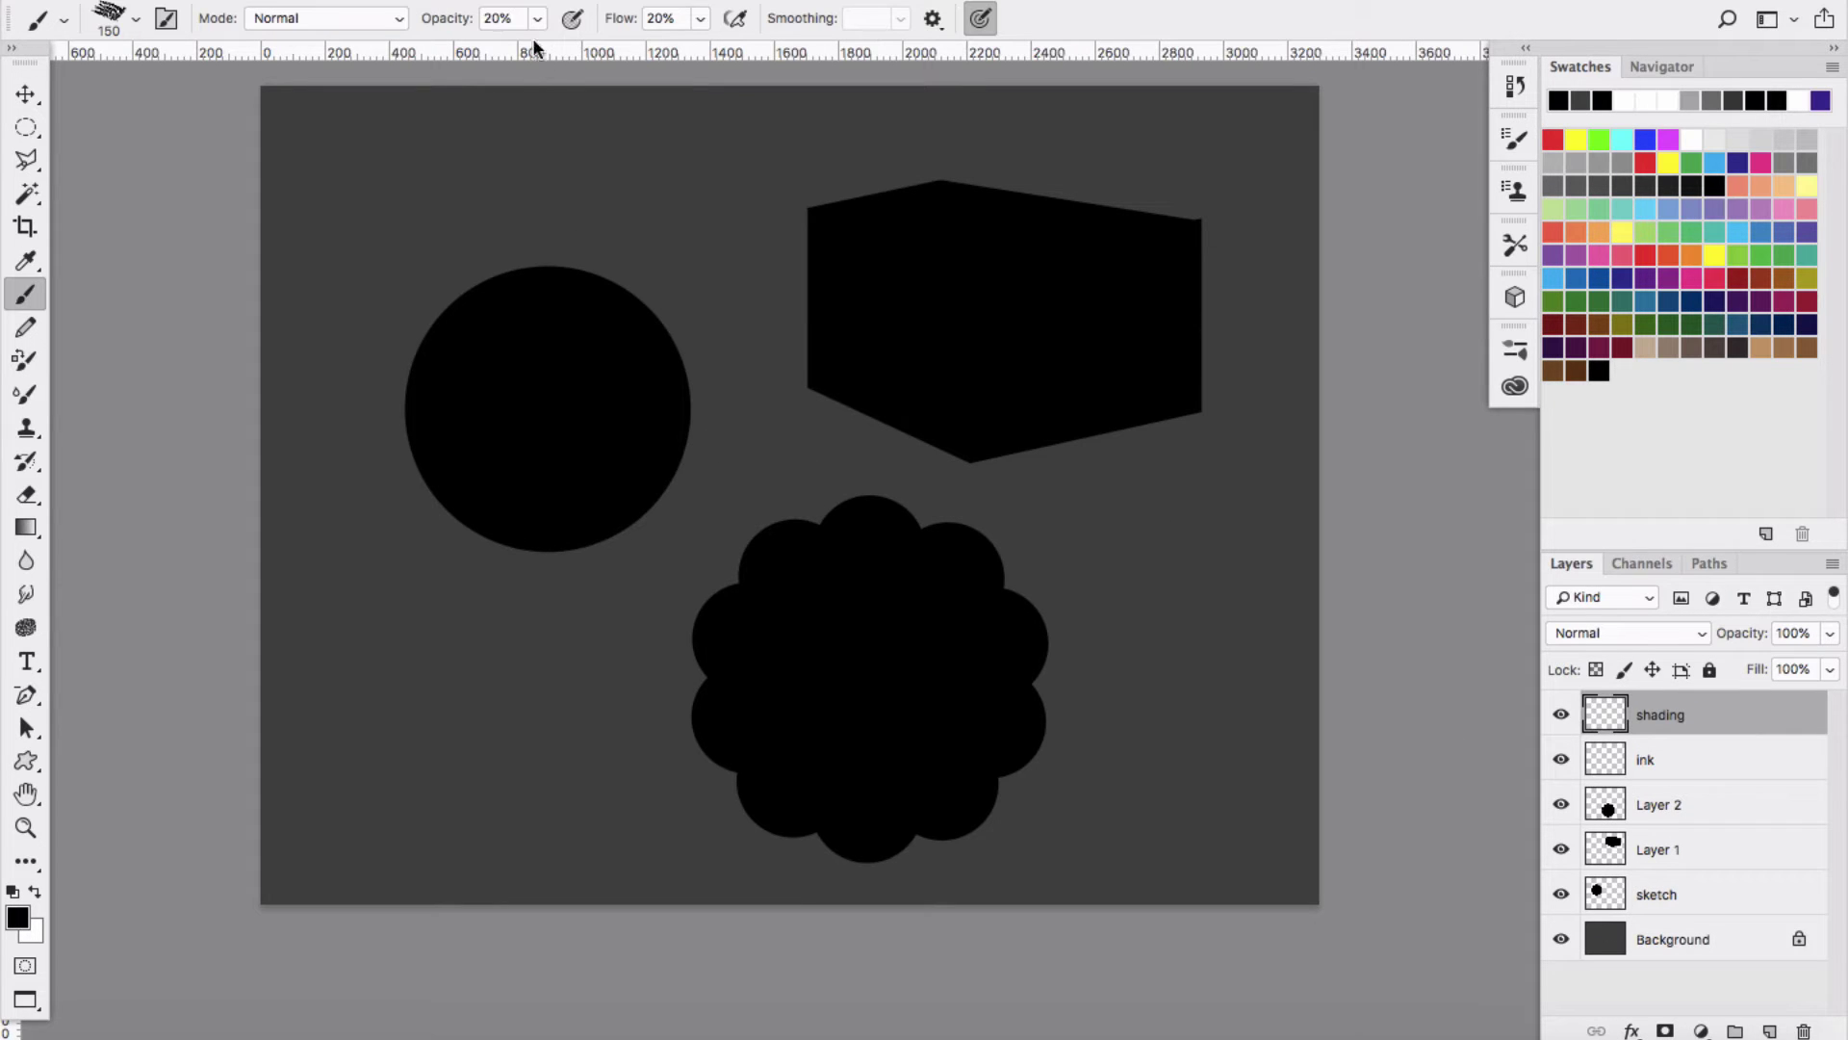
mouse_move(524, 419)
left_mouse_down()
mouse_move(566, 299)
mouse_move(539, 395)
mouse_move(573, 344)
mouse_move(577, 287)
mouse_move(554, 415)
mouse_move(569, 410)
mouse_move(493, 343)
mouse_move(622, 462)
mouse_move(500, 340)
mouse_move(626, 349)
mouse_move(515, 388)
mouse_move(589, 334)
mouse_move(650, 359)
mouse_move(659, 340)
mouse_move(455, 343)
mouse_move(550, 490)
mouse_move(462, 504)
mouse_move(524, 331)
mouse_move(482, 391)
mouse_move(622, 392)
mouse_move(495, 315)
mouse_move(648, 368)
mouse_move(642, 396)
mouse_move(561, 374)
mouse_move(584, 344)
mouse_move(557, 349)
mouse_move(604, 377)
mouse_move(544, 335)
mouse_move(564, 343)
mouse_move(544, 363)
mouse_move(579, 377)
mouse_move(547, 310)
mouse_move(617, 420)
mouse_move(505, 366)
mouse_move(622, 482)
mouse_move(475, 451)
mouse_move(611, 411)
mouse_move(500, 460)
mouse_move(465, 400)
mouse_move(497, 294)
mouse_move(420, 446)
mouse_move(556, 408)
mouse_move(588, 428)
mouse_move(479, 406)
mouse_move(569, 385)
mouse_move(435, 378)
mouse_move(617, 322)
left_mouse_up()
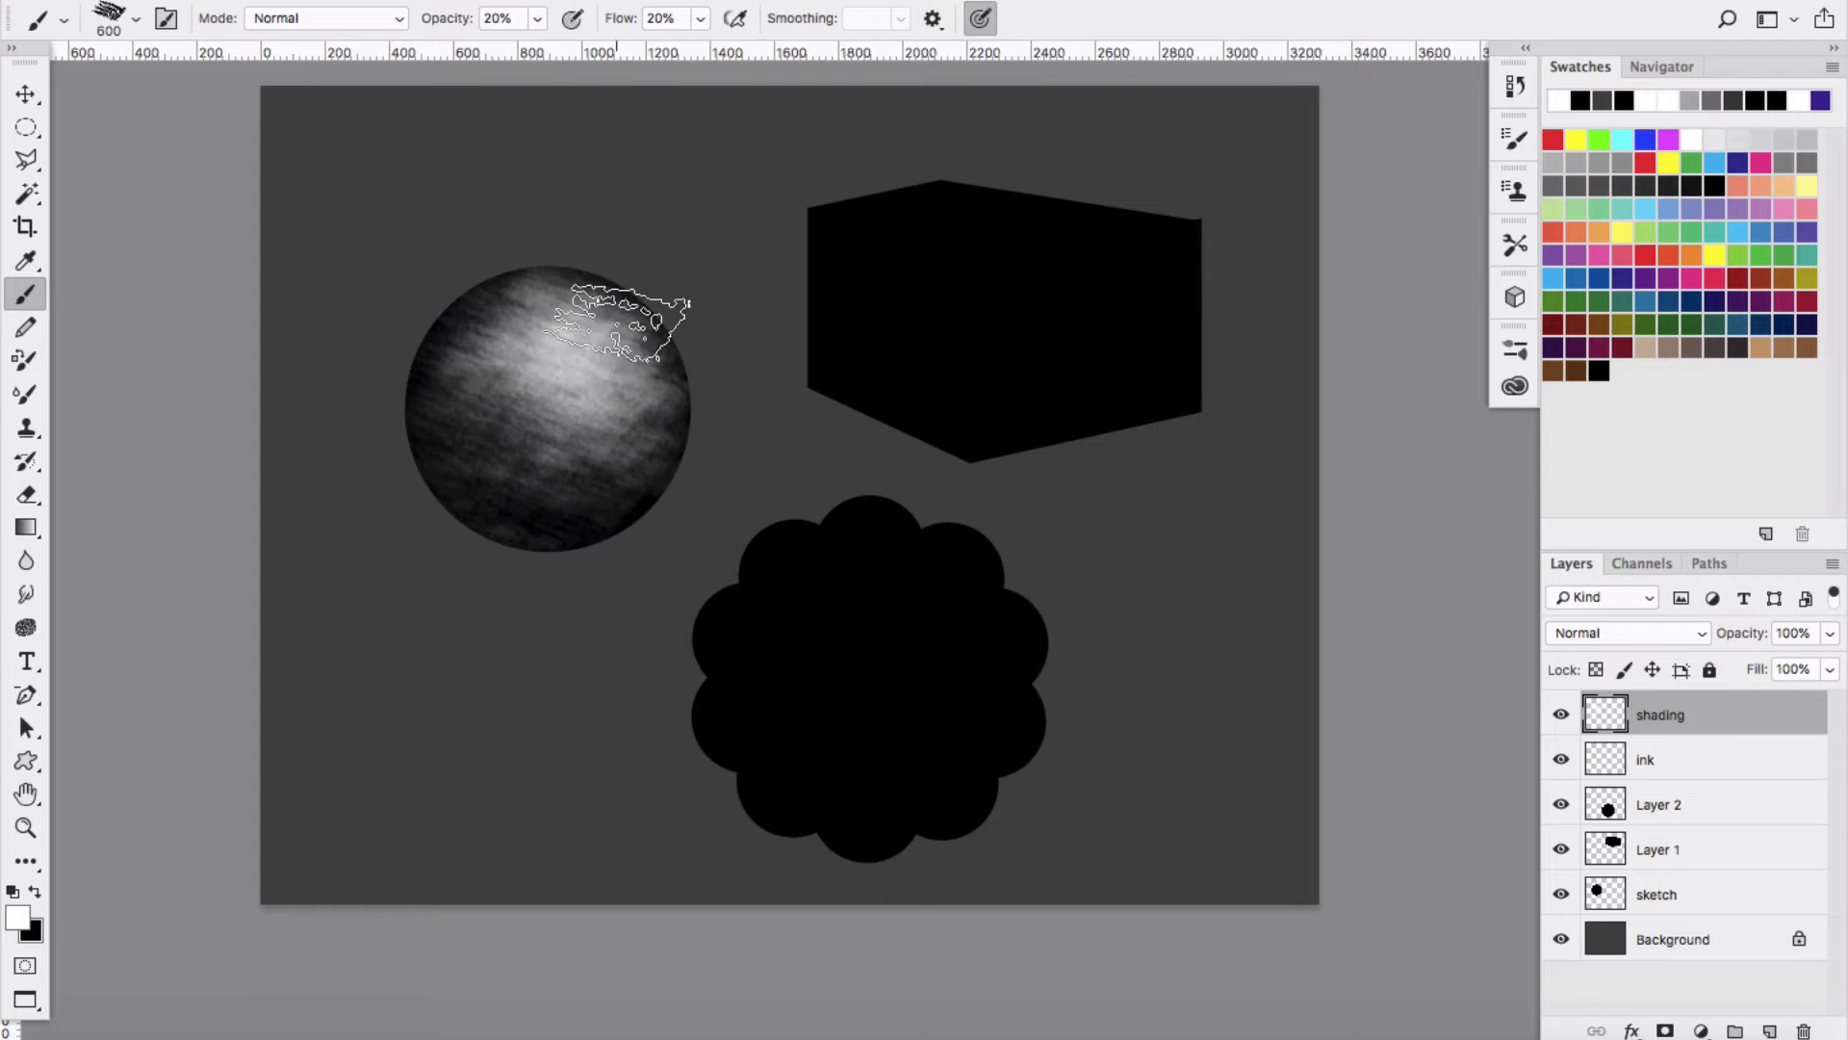
left_click_drag(542, 410, 571, 359)
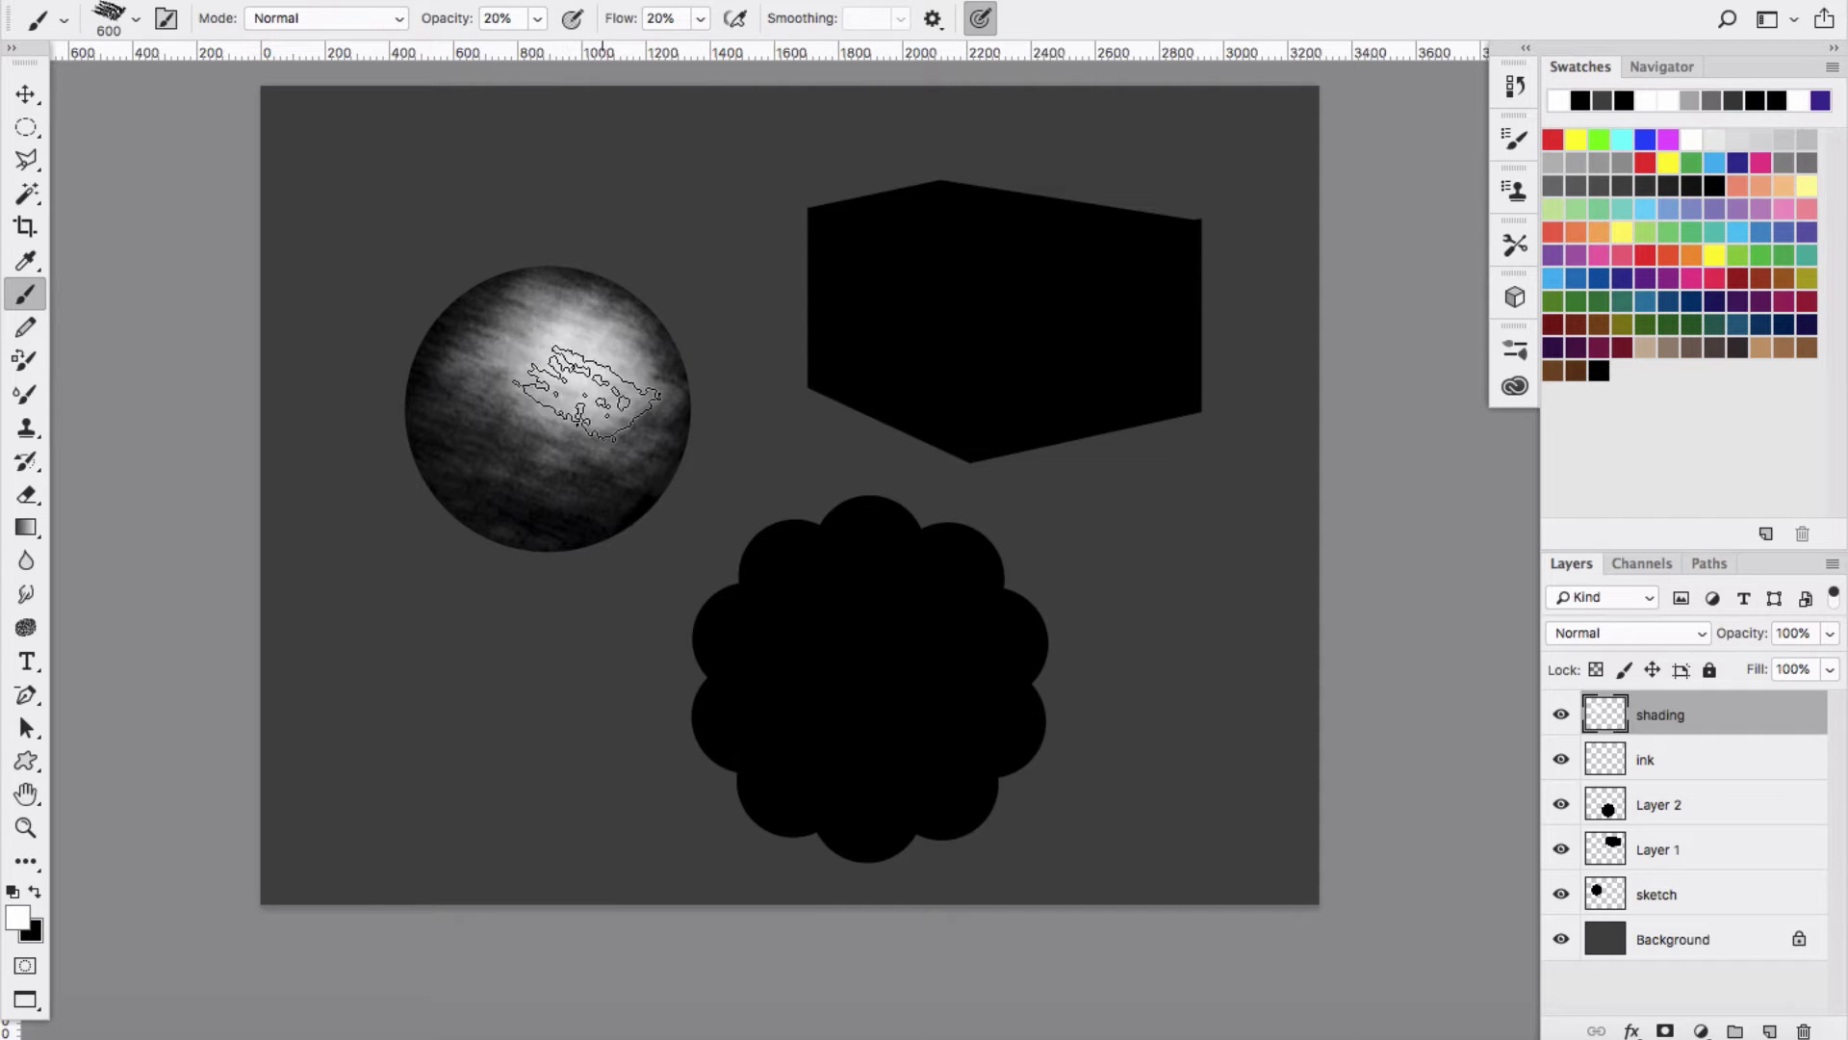
mouse_move(465, 546)
left_mouse_down()
mouse_move(393, 423)
mouse_move(467, 567)
mouse_move(401, 450)
mouse_move(504, 547)
mouse_move(583, 580)
mouse_move(379, 458)
mouse_move(464, 543)
mouse_move(587, 549)
mouse_move(383, 456)
mouse_move(417, 320)
mouse_move(397, 396)
mouse_move(415, 448)
mouse_move(518, 534)
mouse_move(675, 375)
mouse_move(511, 263)
mouse_move(647, 464)
mouse_move(500, 339)
mouse_move(593, 309)
mouse_move(462, 329)
mouse_move(616, 423)
left_mouse_up()
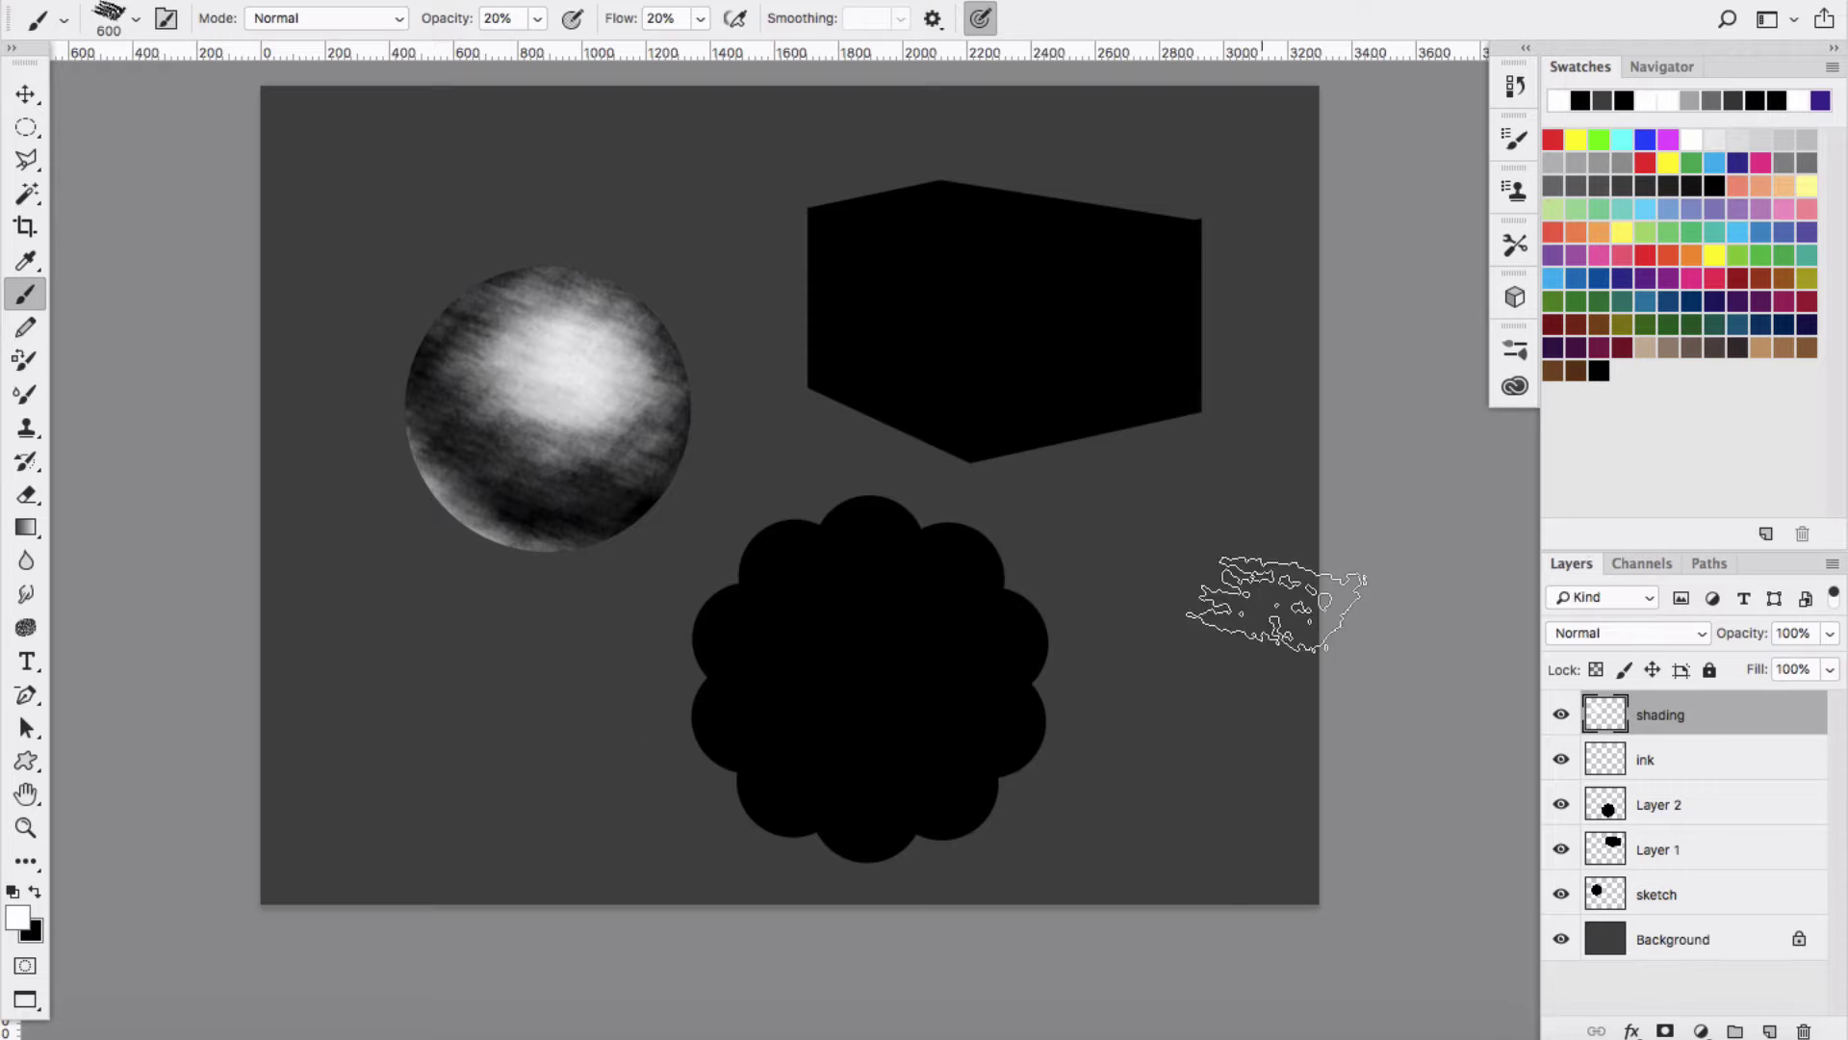
Try out different Gaussian Blur radii on the shading layer and cancel the filter.
left_click(626, 2)
mouse_move(778, 287)
left_click(1048, 384)
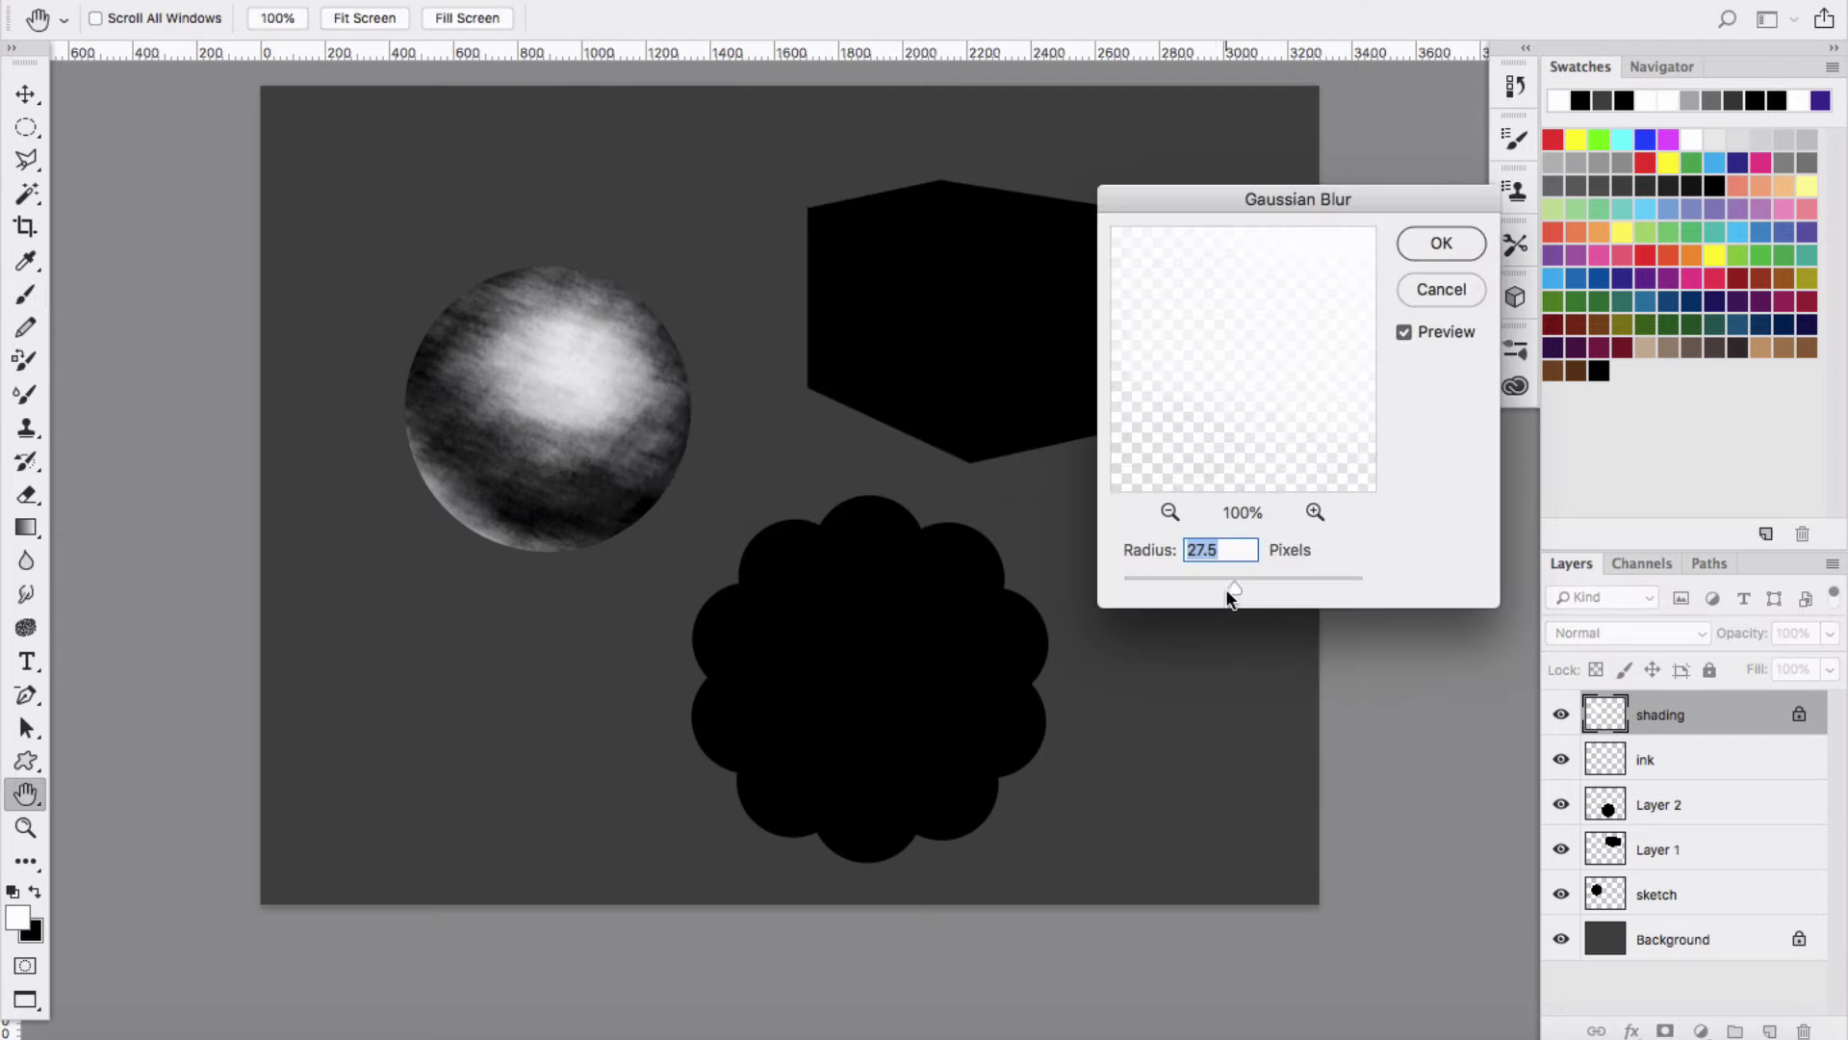
key("Escape")
left_click(635, 2)
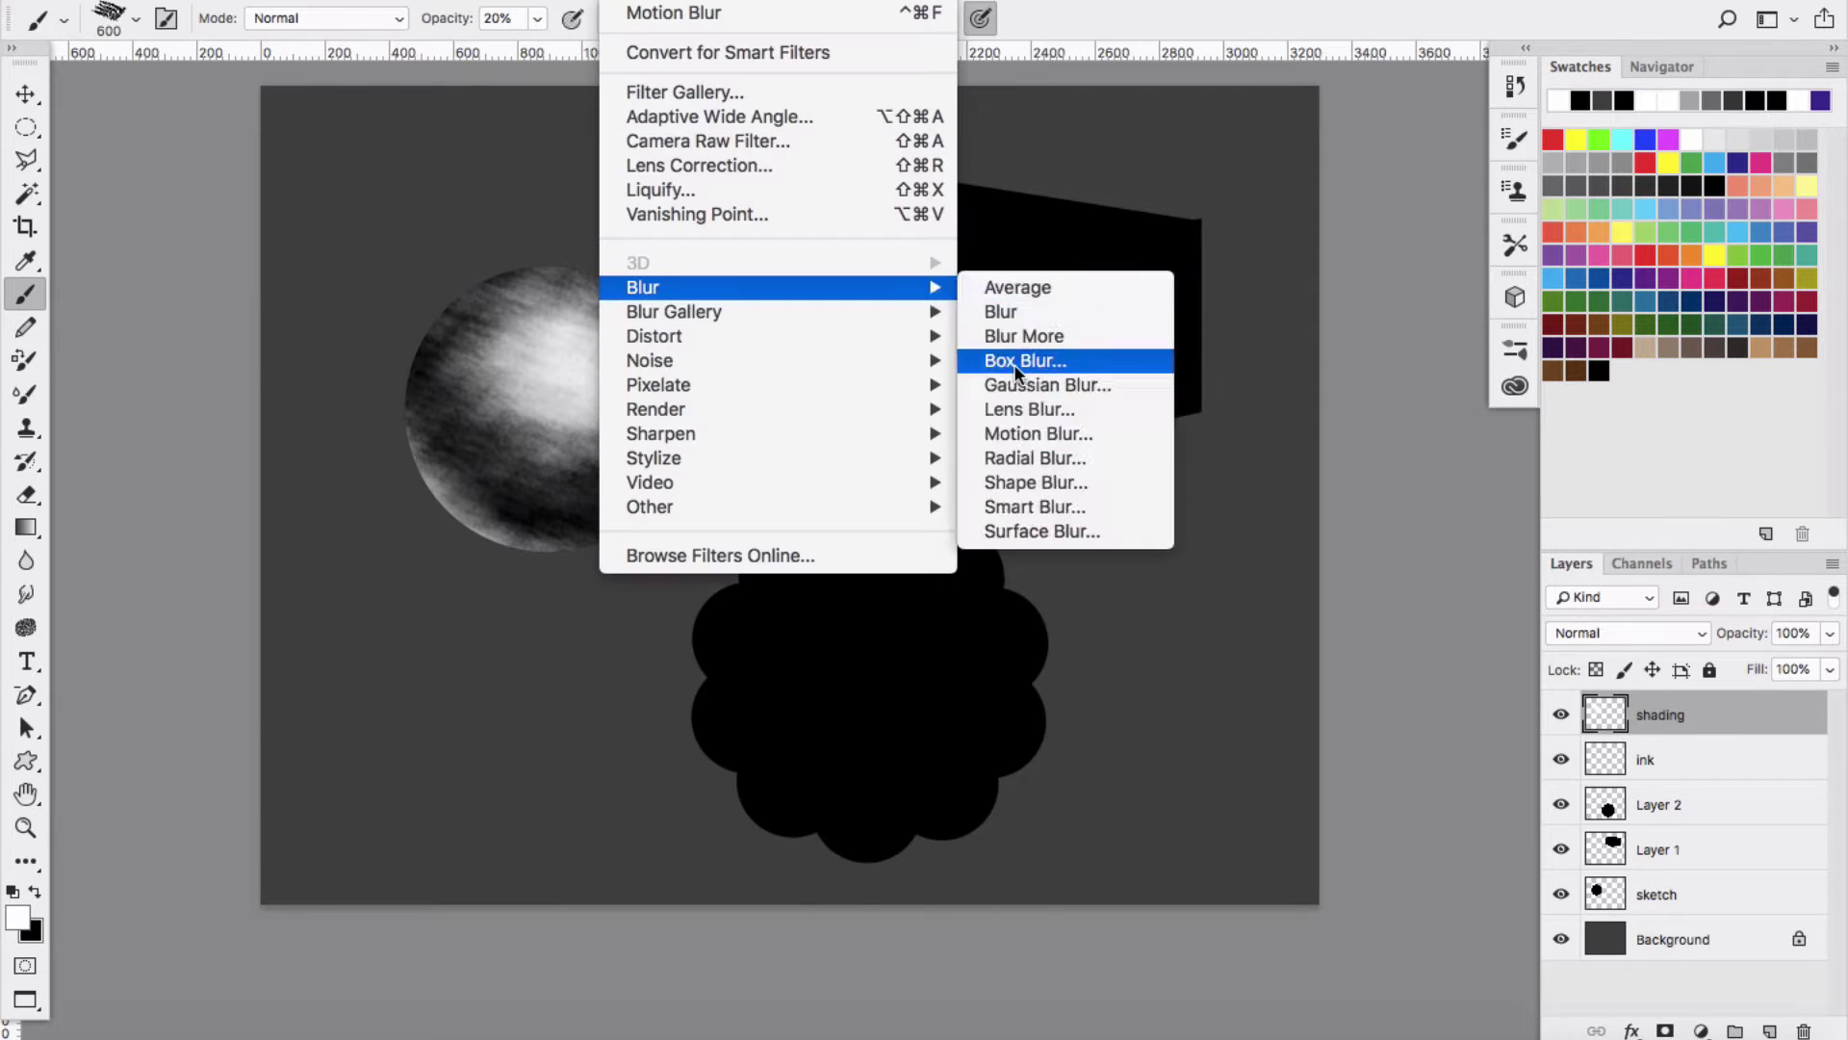
left_click(1049, 385)
left_click_drag(1261, 595, 1146, 595)
key("Escape")
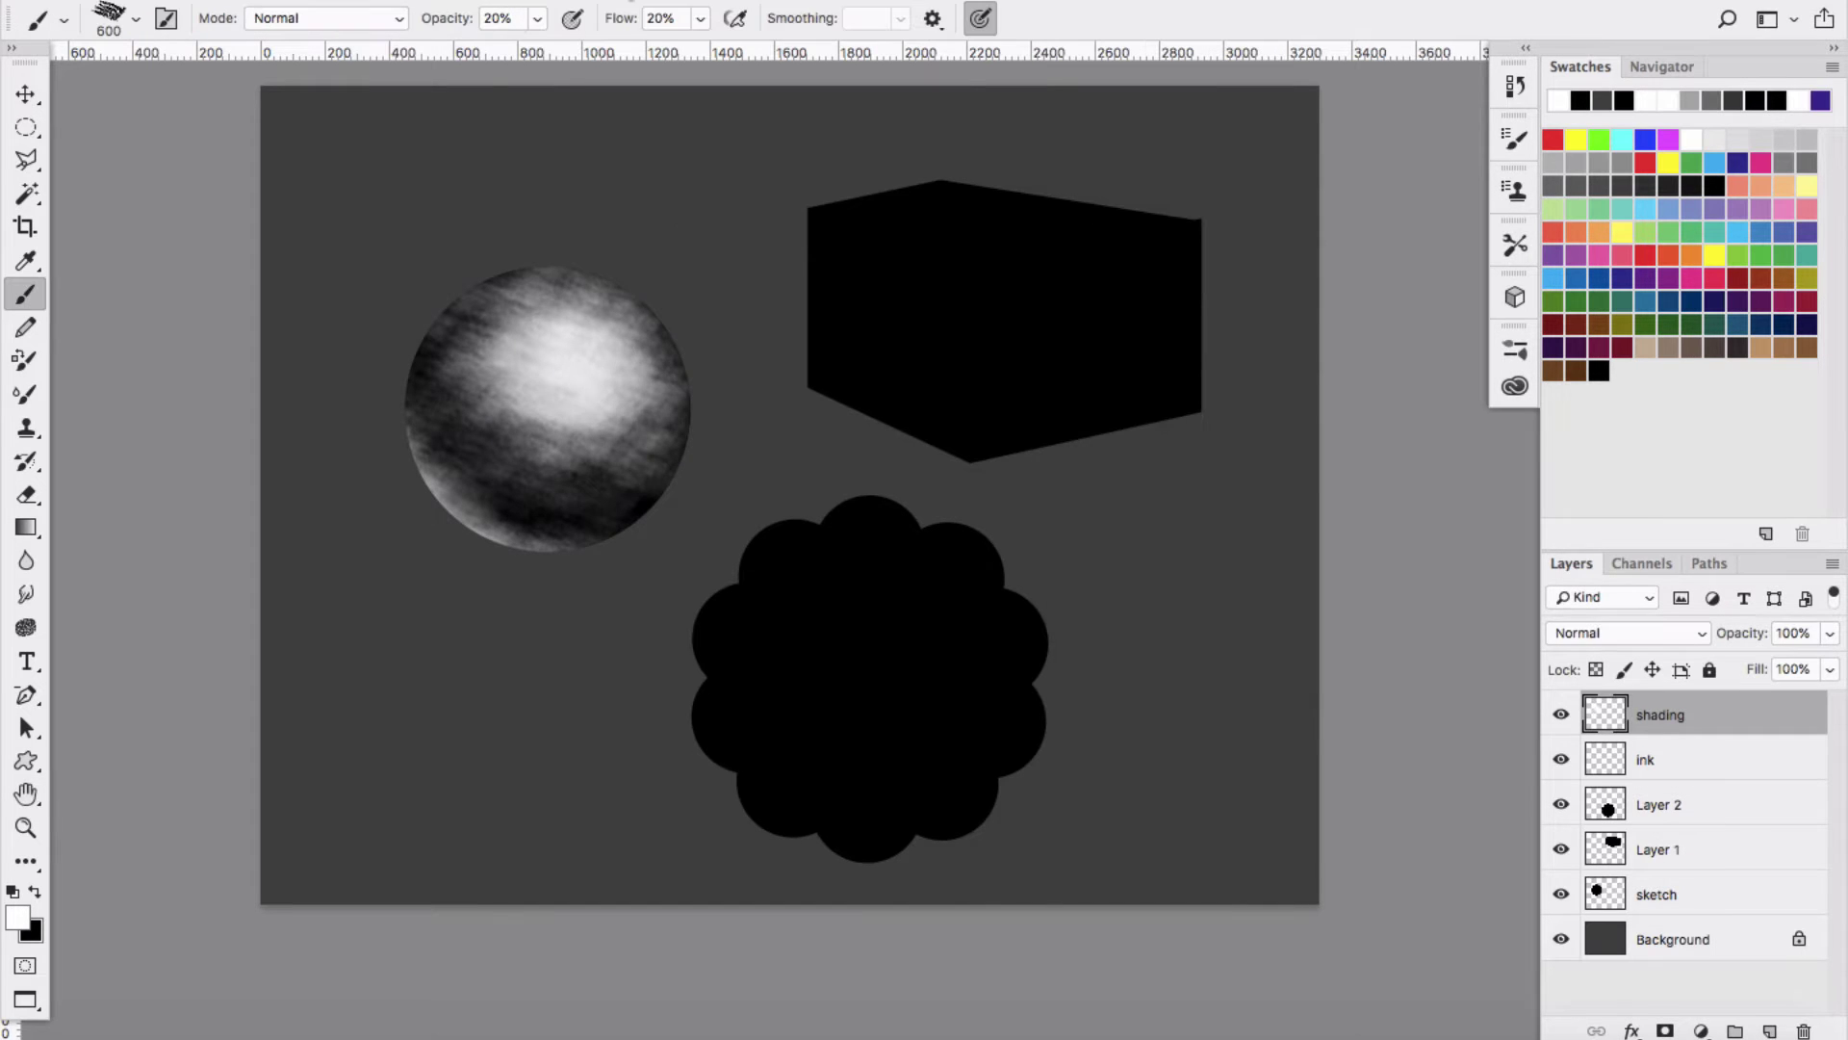
Expand the Filter Gallery's categories with the preview at 50% and try the Paint Daubs filter on the shading layer.
left_click(635, 2)
left_click(729, 91)
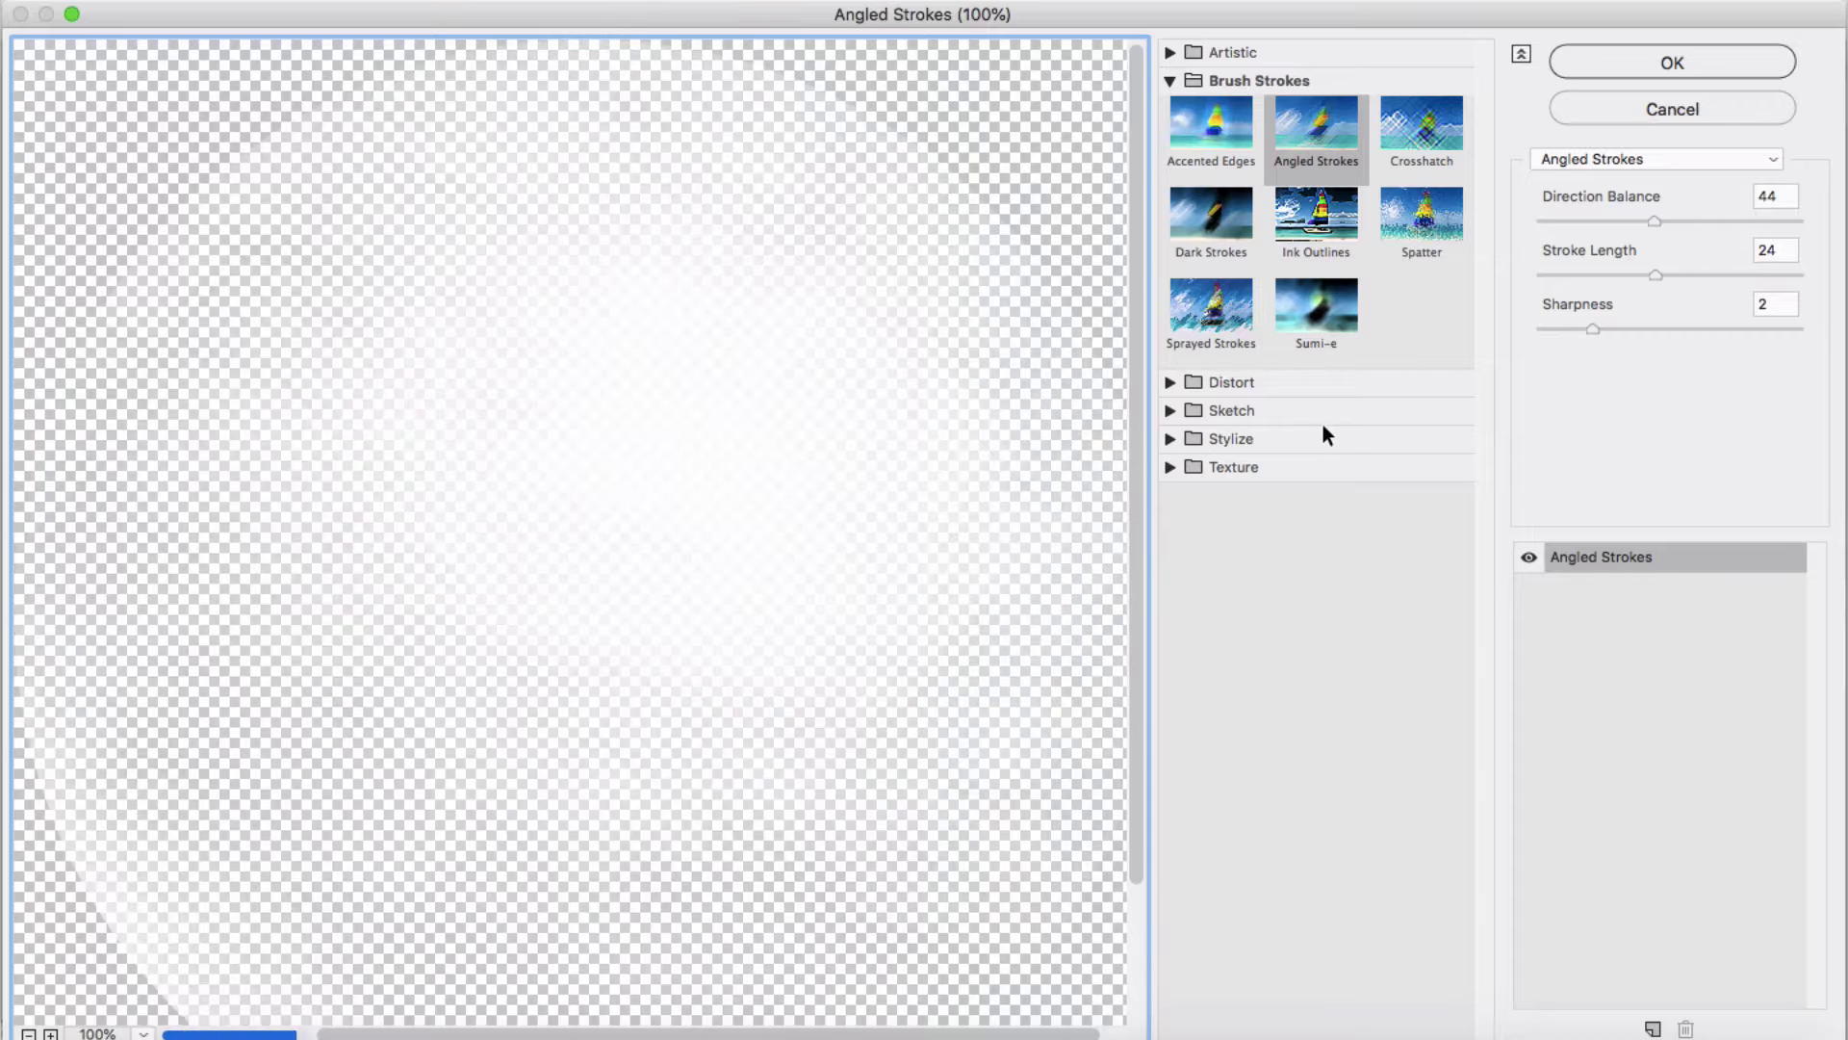
left_click(1170, 463)
left_click(1170, 439)
left_click(29, 1033)
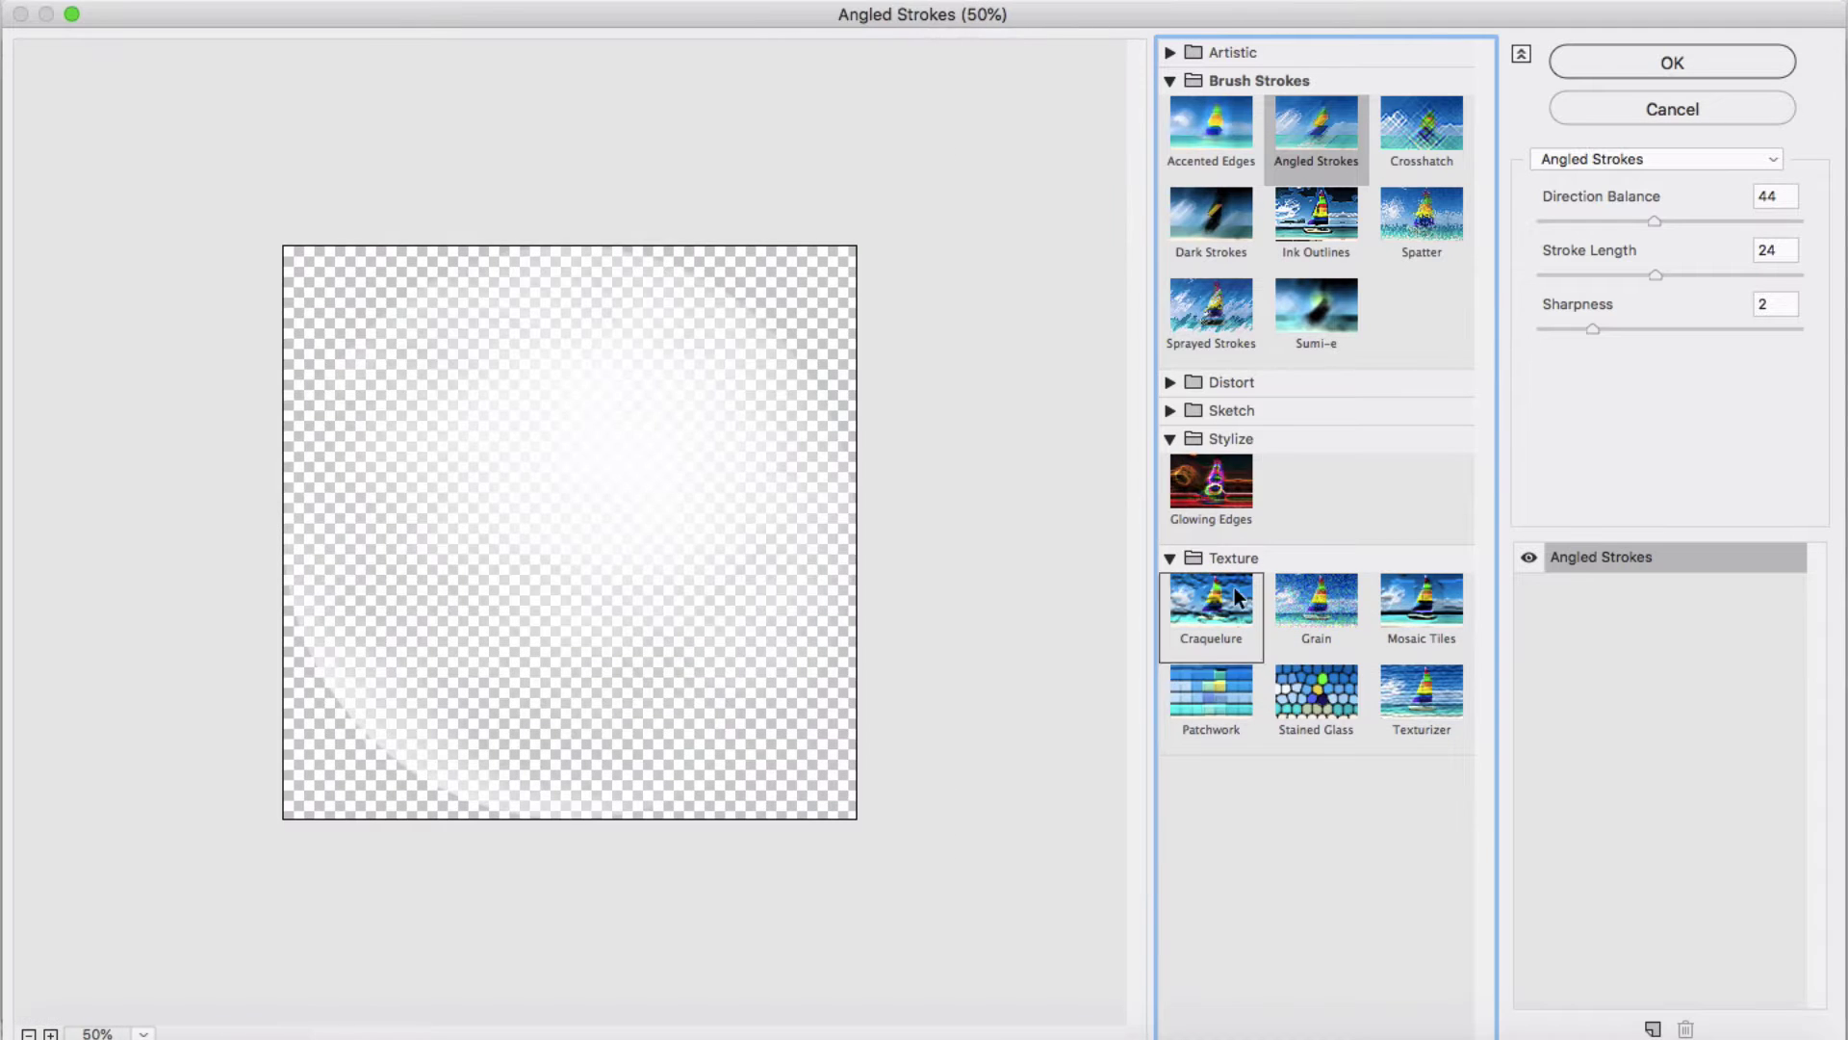
left_click(1170, 411)
left_click(1230, 382)
left_click(1235, 54)
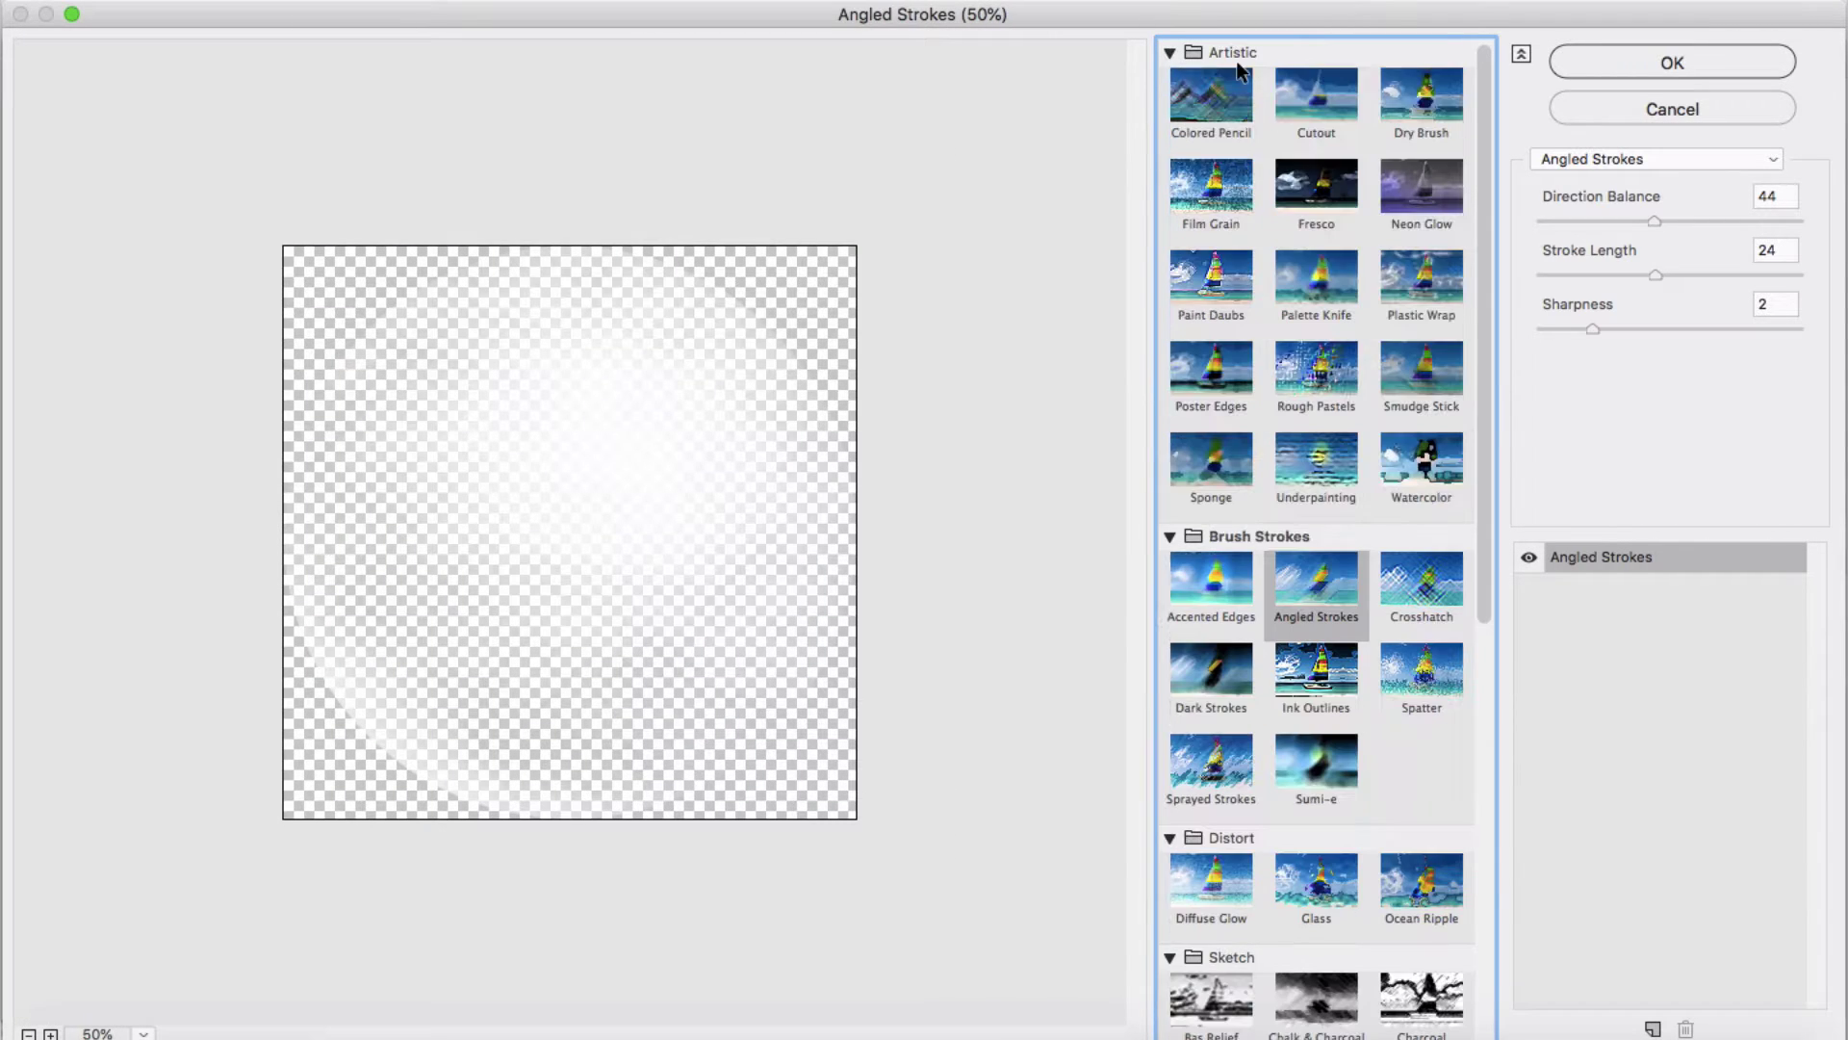
left_click(1211, 279)
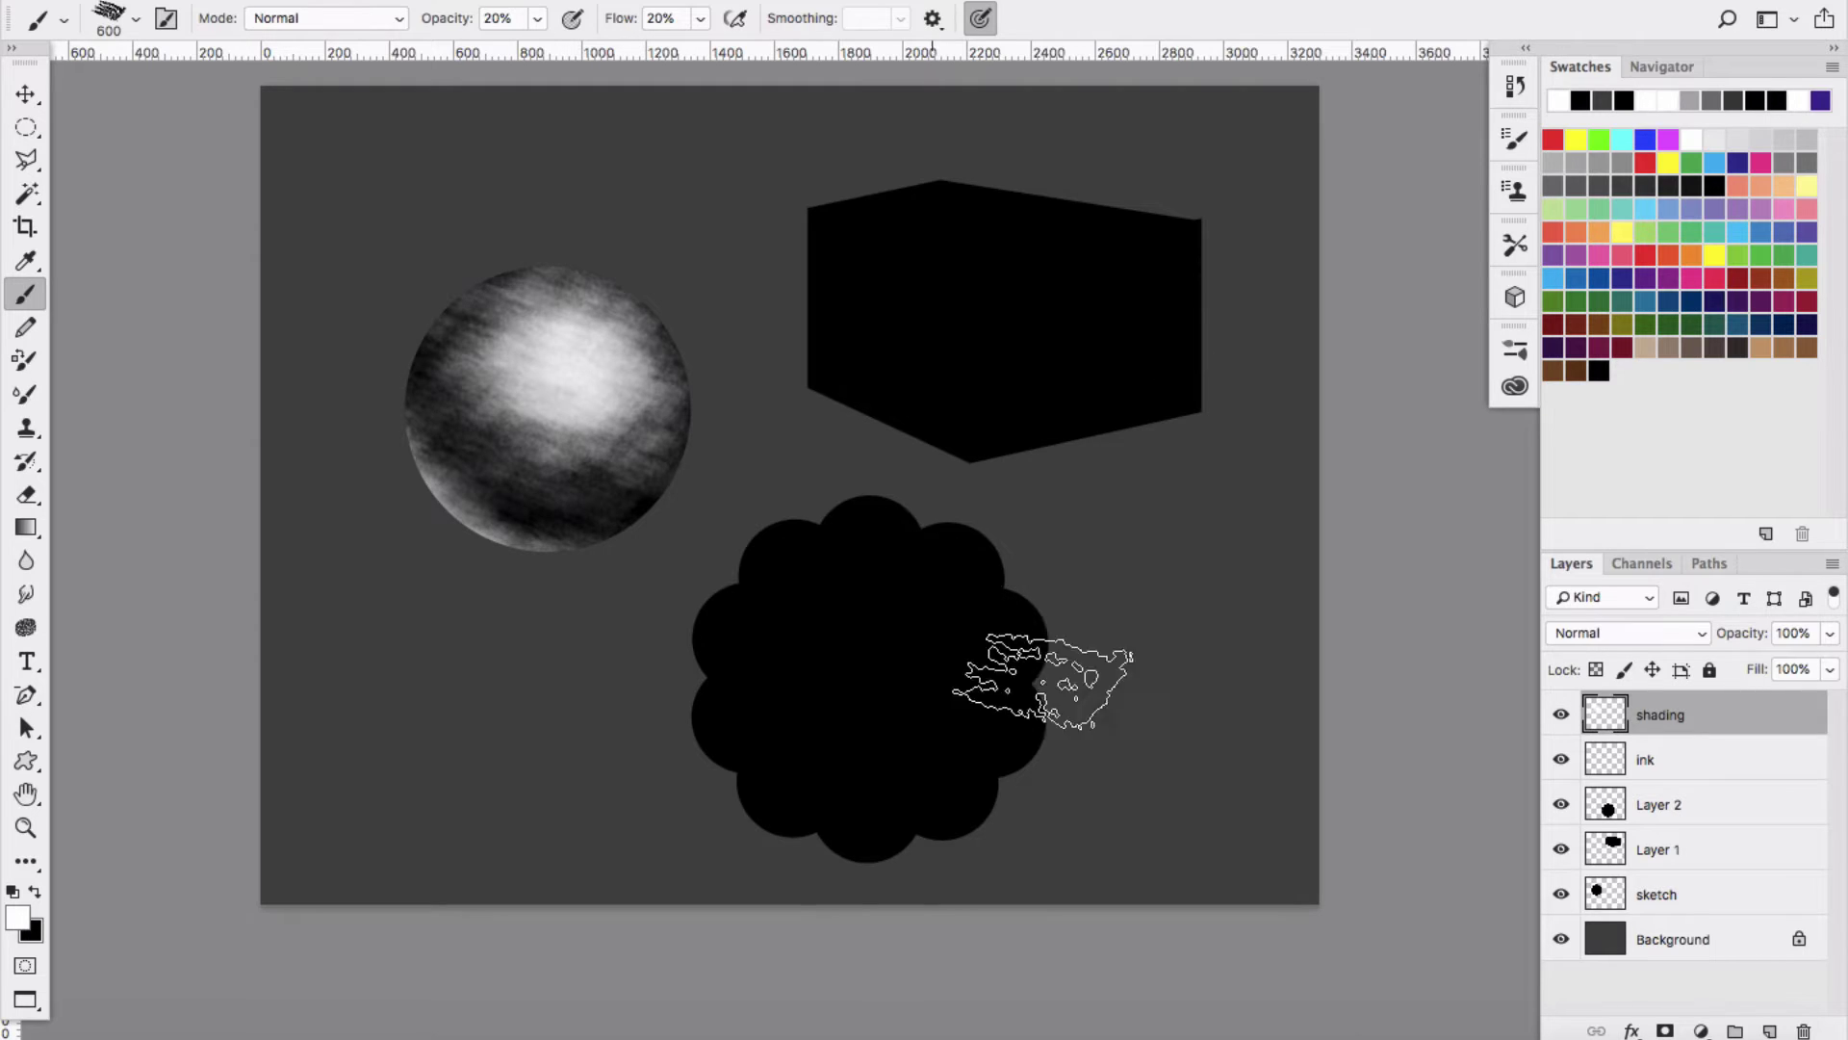
Try the Average blur on the shading layer.
left_click(628, 2)
mouse_move(684, 287)
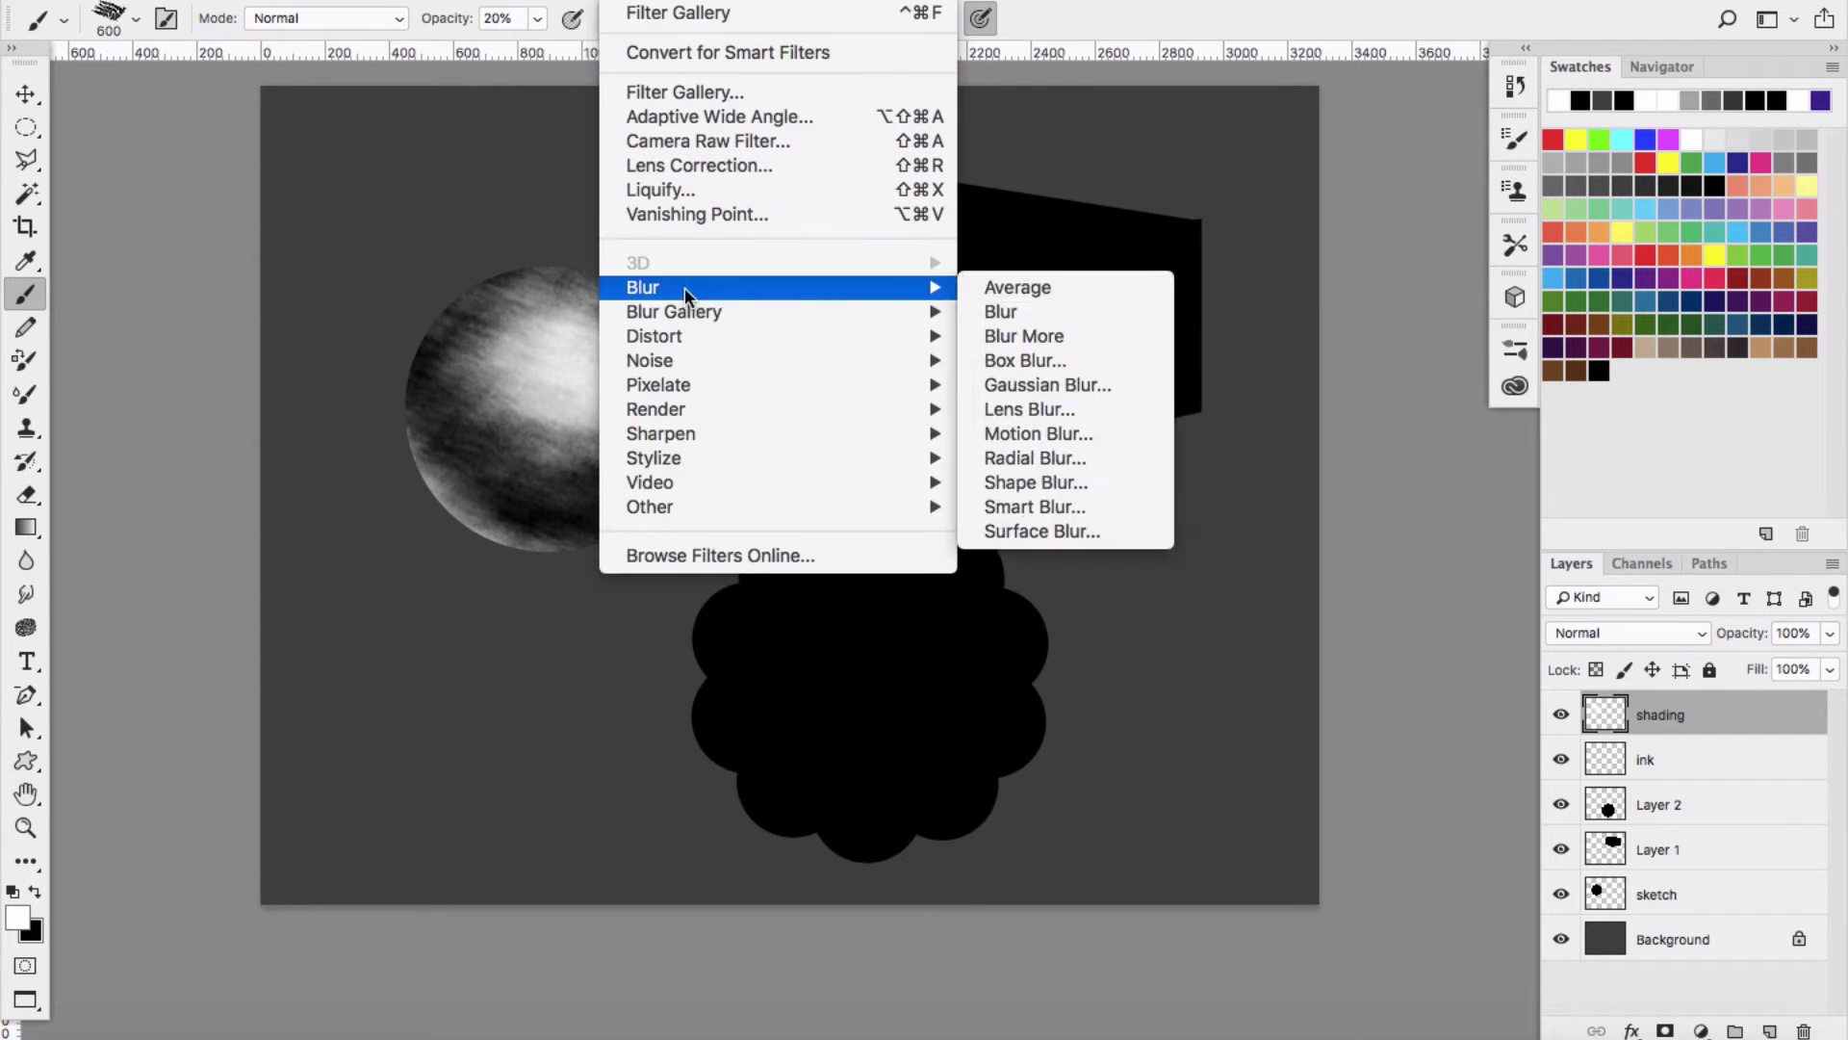
left_click(985, 288)
Try a Spin Radial Blur with amount 64 on the shading layer, and undo it.
left_click(631, 3)
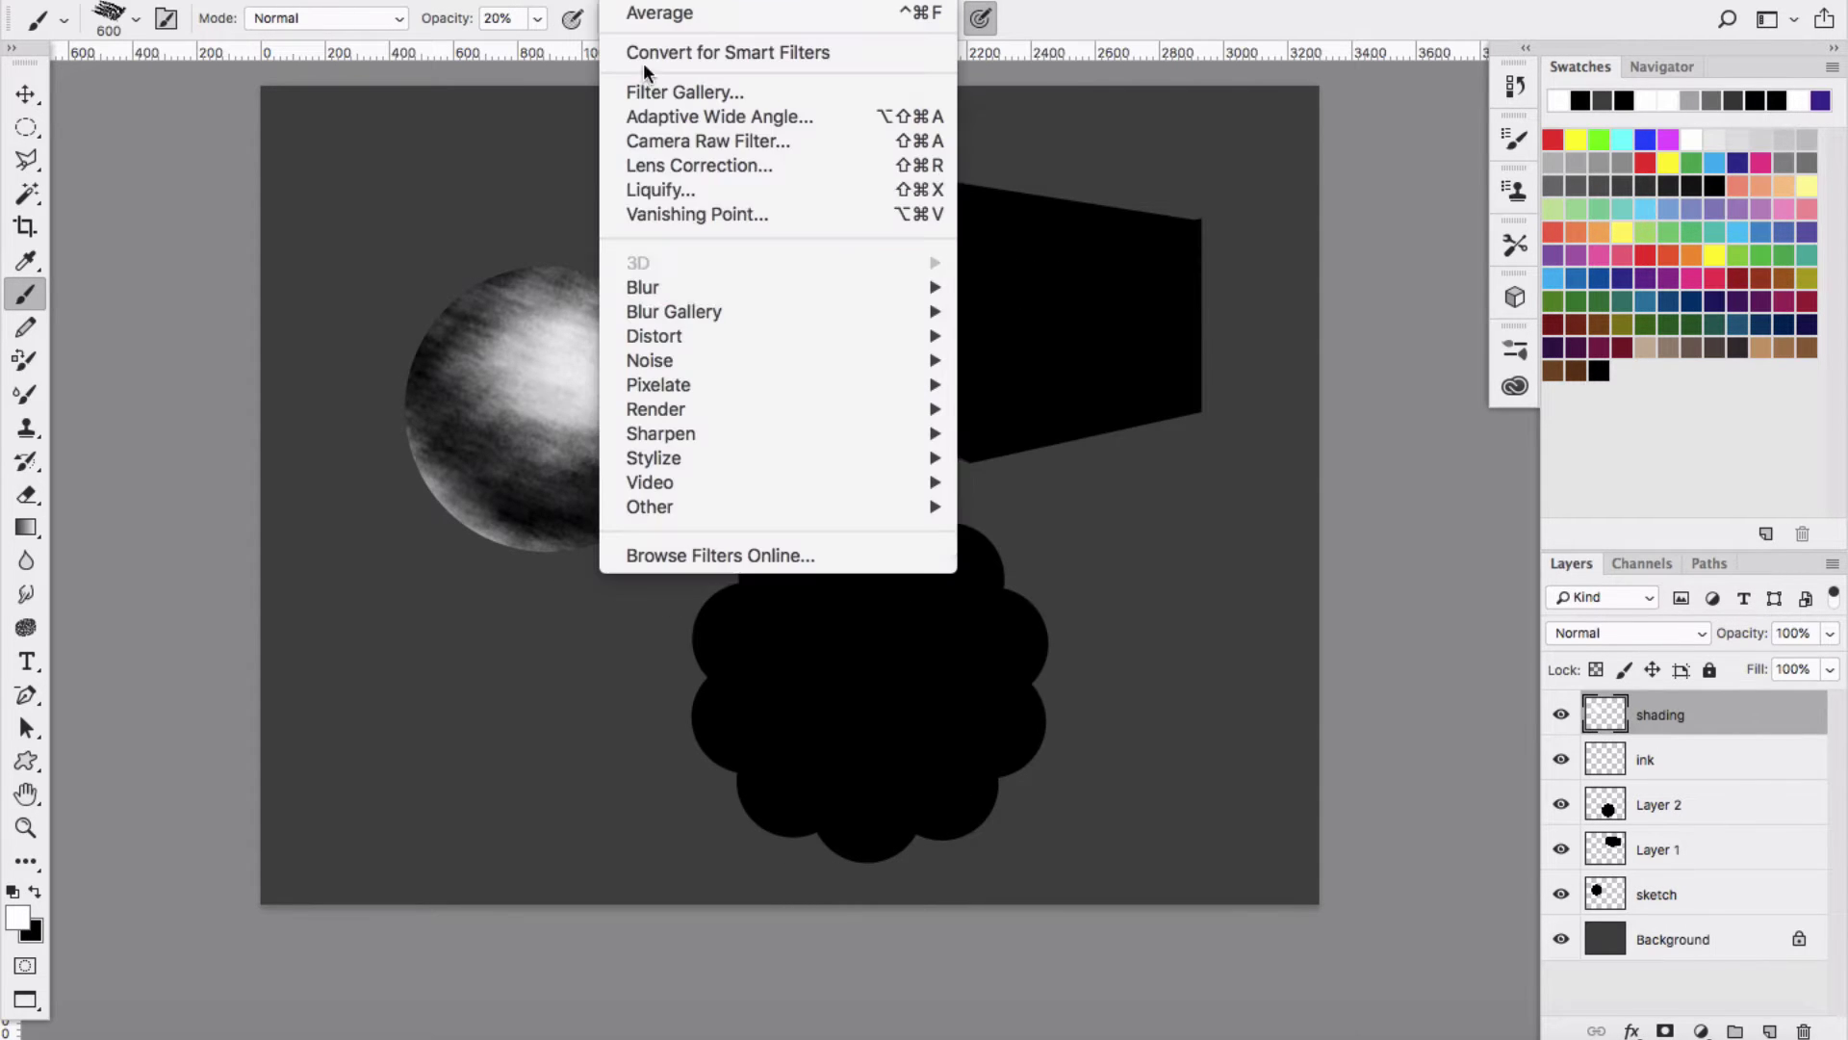
left_click(1035, 458)
left_click_drag(781, 325, 880, 327)
left_click(1007, 292)
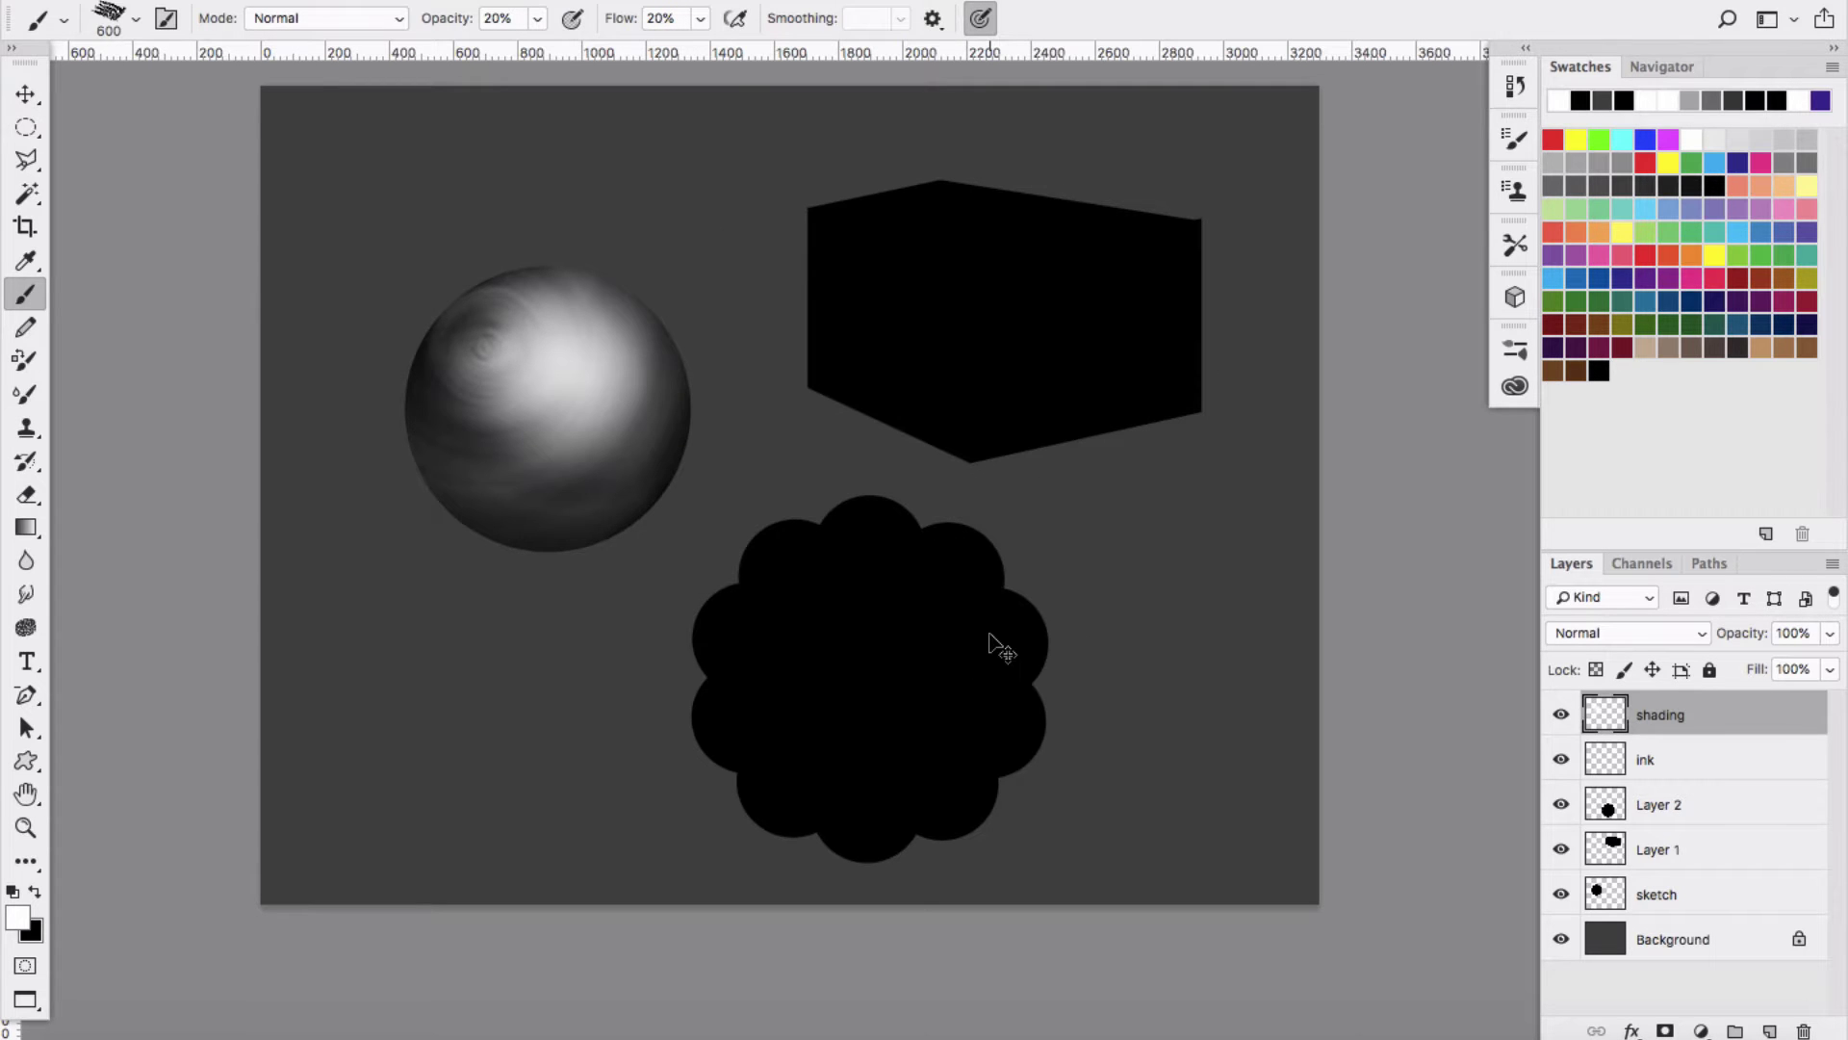
key("super+z")
Try a Zoom Radial Blur with amount 64 and a shifted blur center on the shading layer, and undo it.
left_click(630, 3)
mouse_move(674, 287)
left_click(1035, 458)
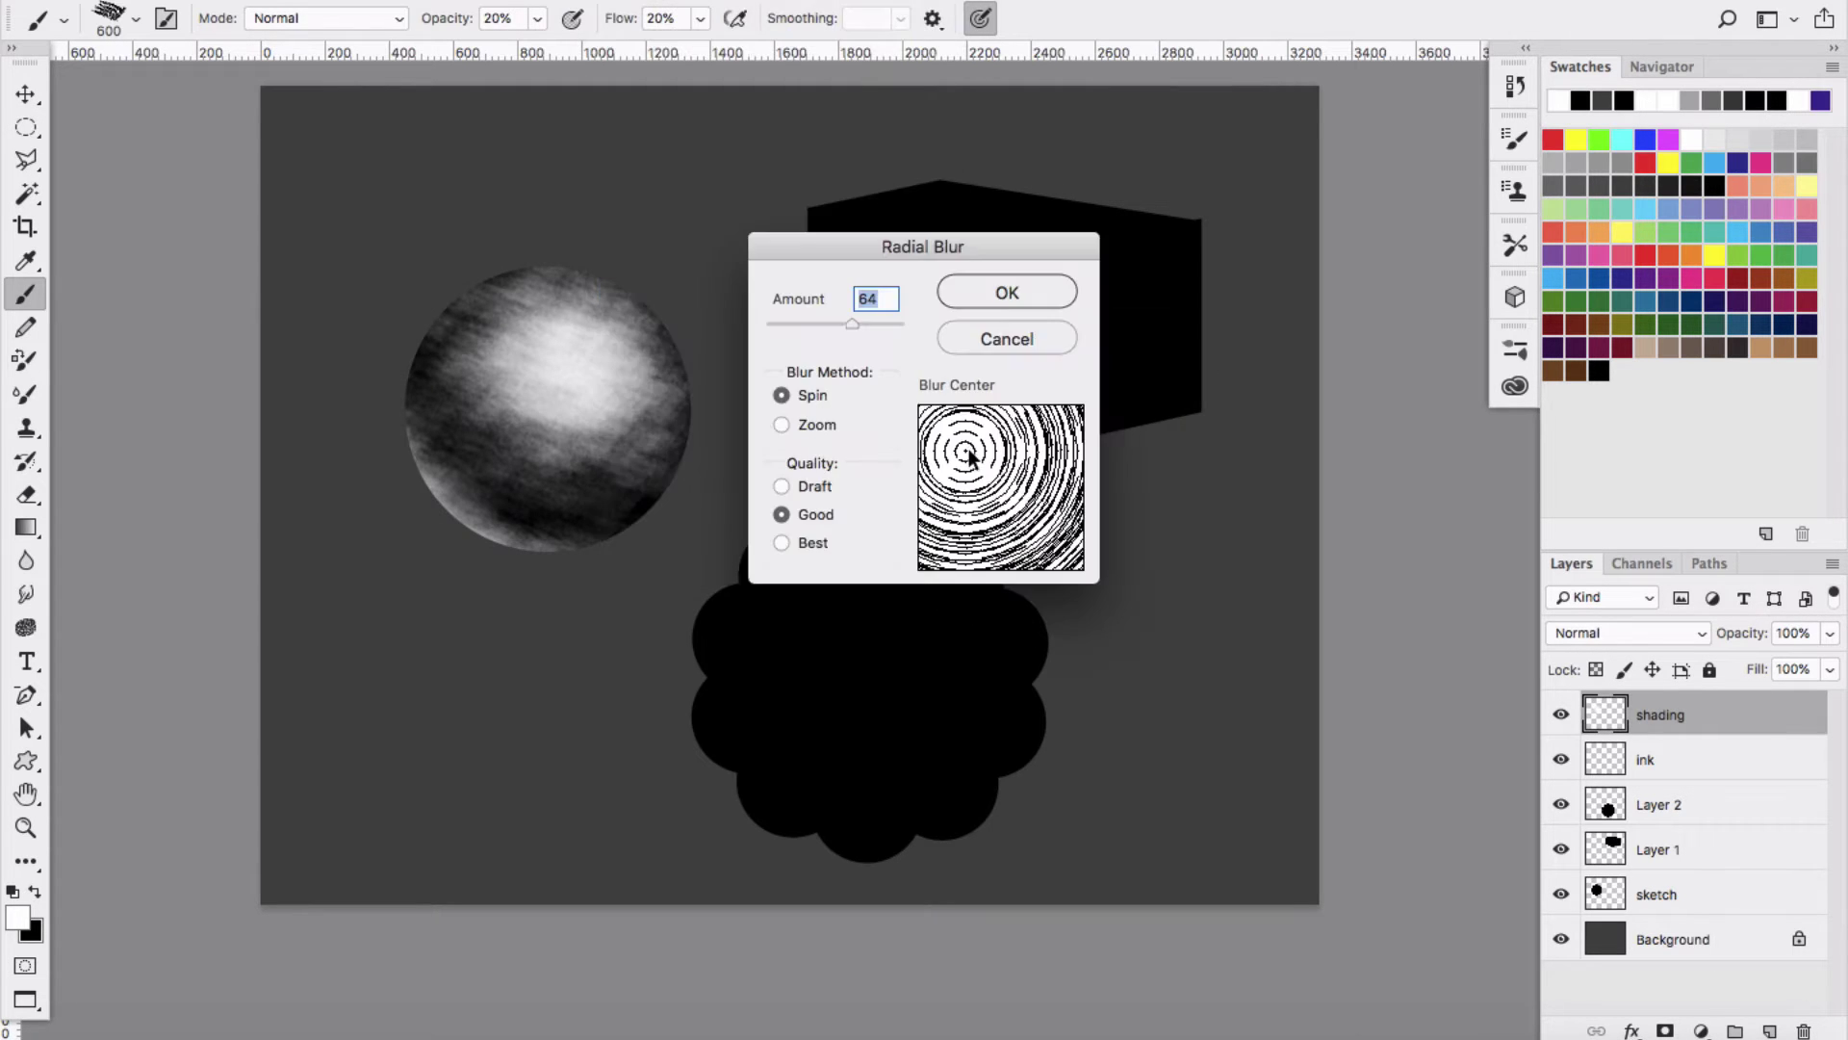
left_click_drag(971, 457, 986, 458)
left_click(827, 424)
left_click(1007, 292)
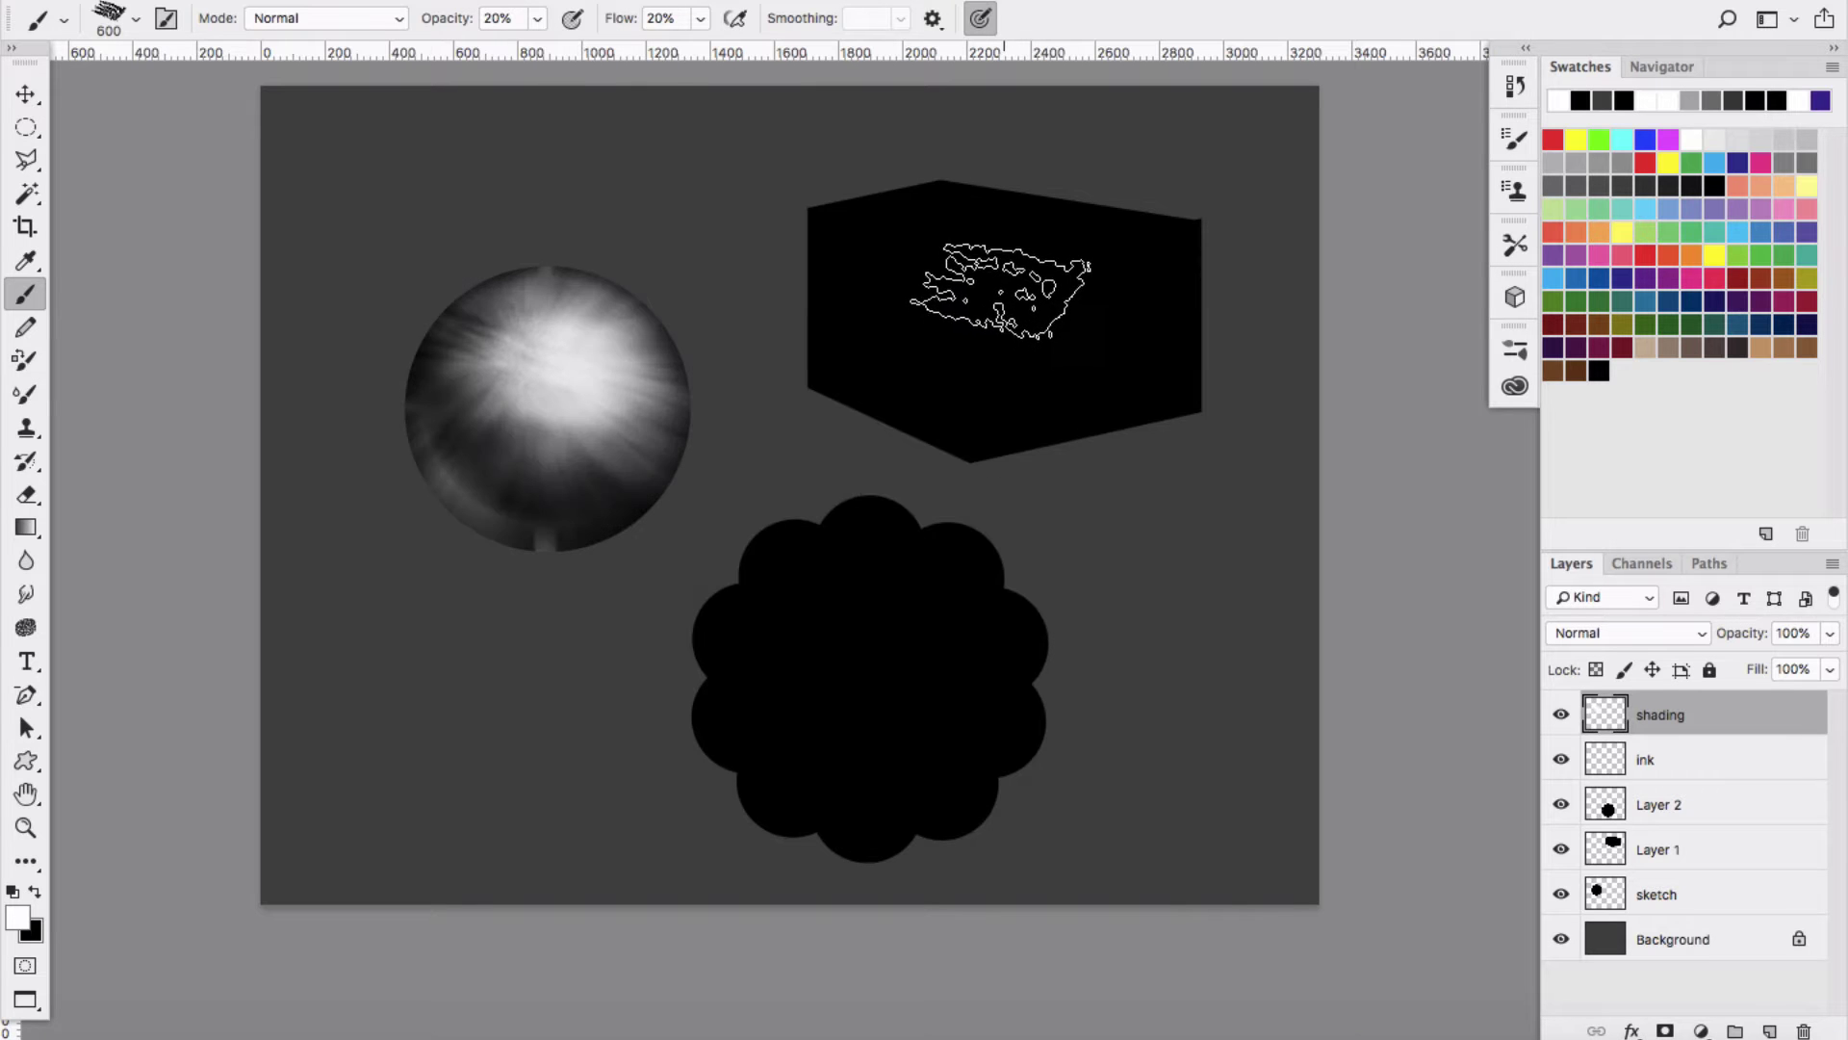
key("super+z")
Try the Lens Blur filter with a hexagonal iris and radius 15 on the shading layer.
left_click(630, 3)
mouse_move(774, 289)
left_click(1044, 404)
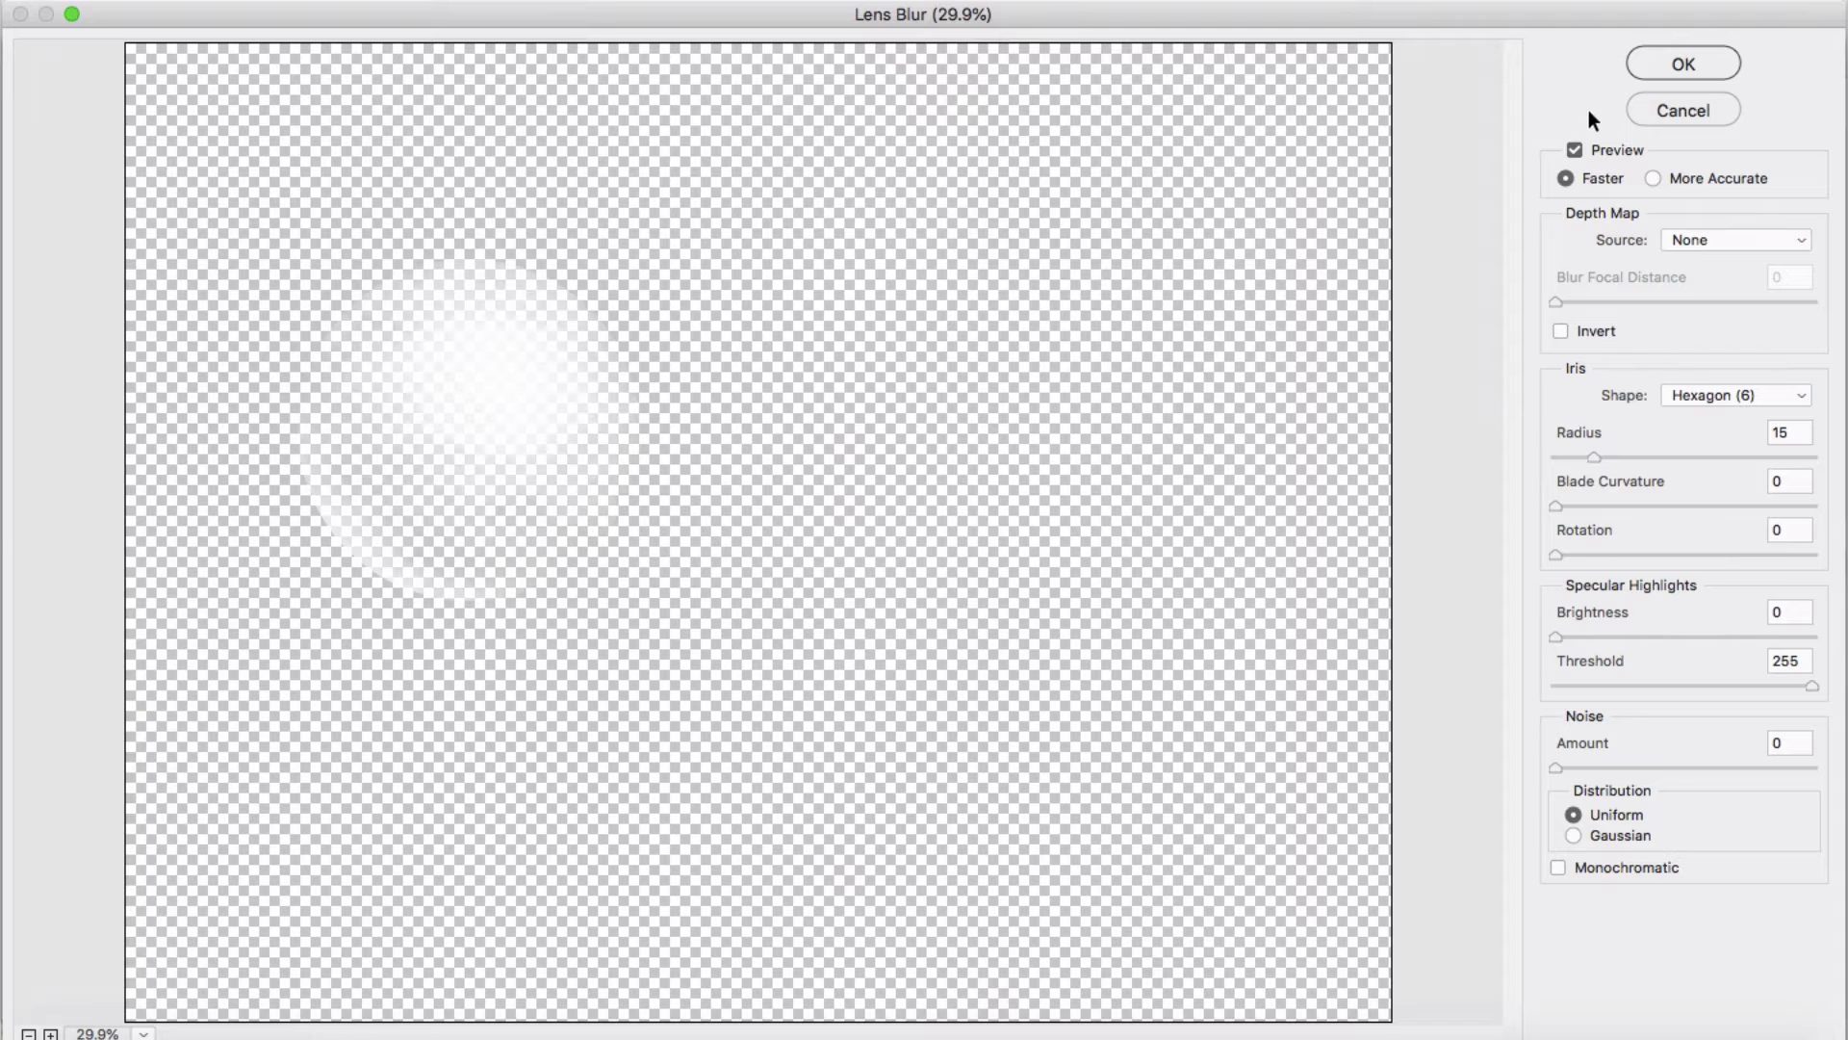
left_click(1644, 65)
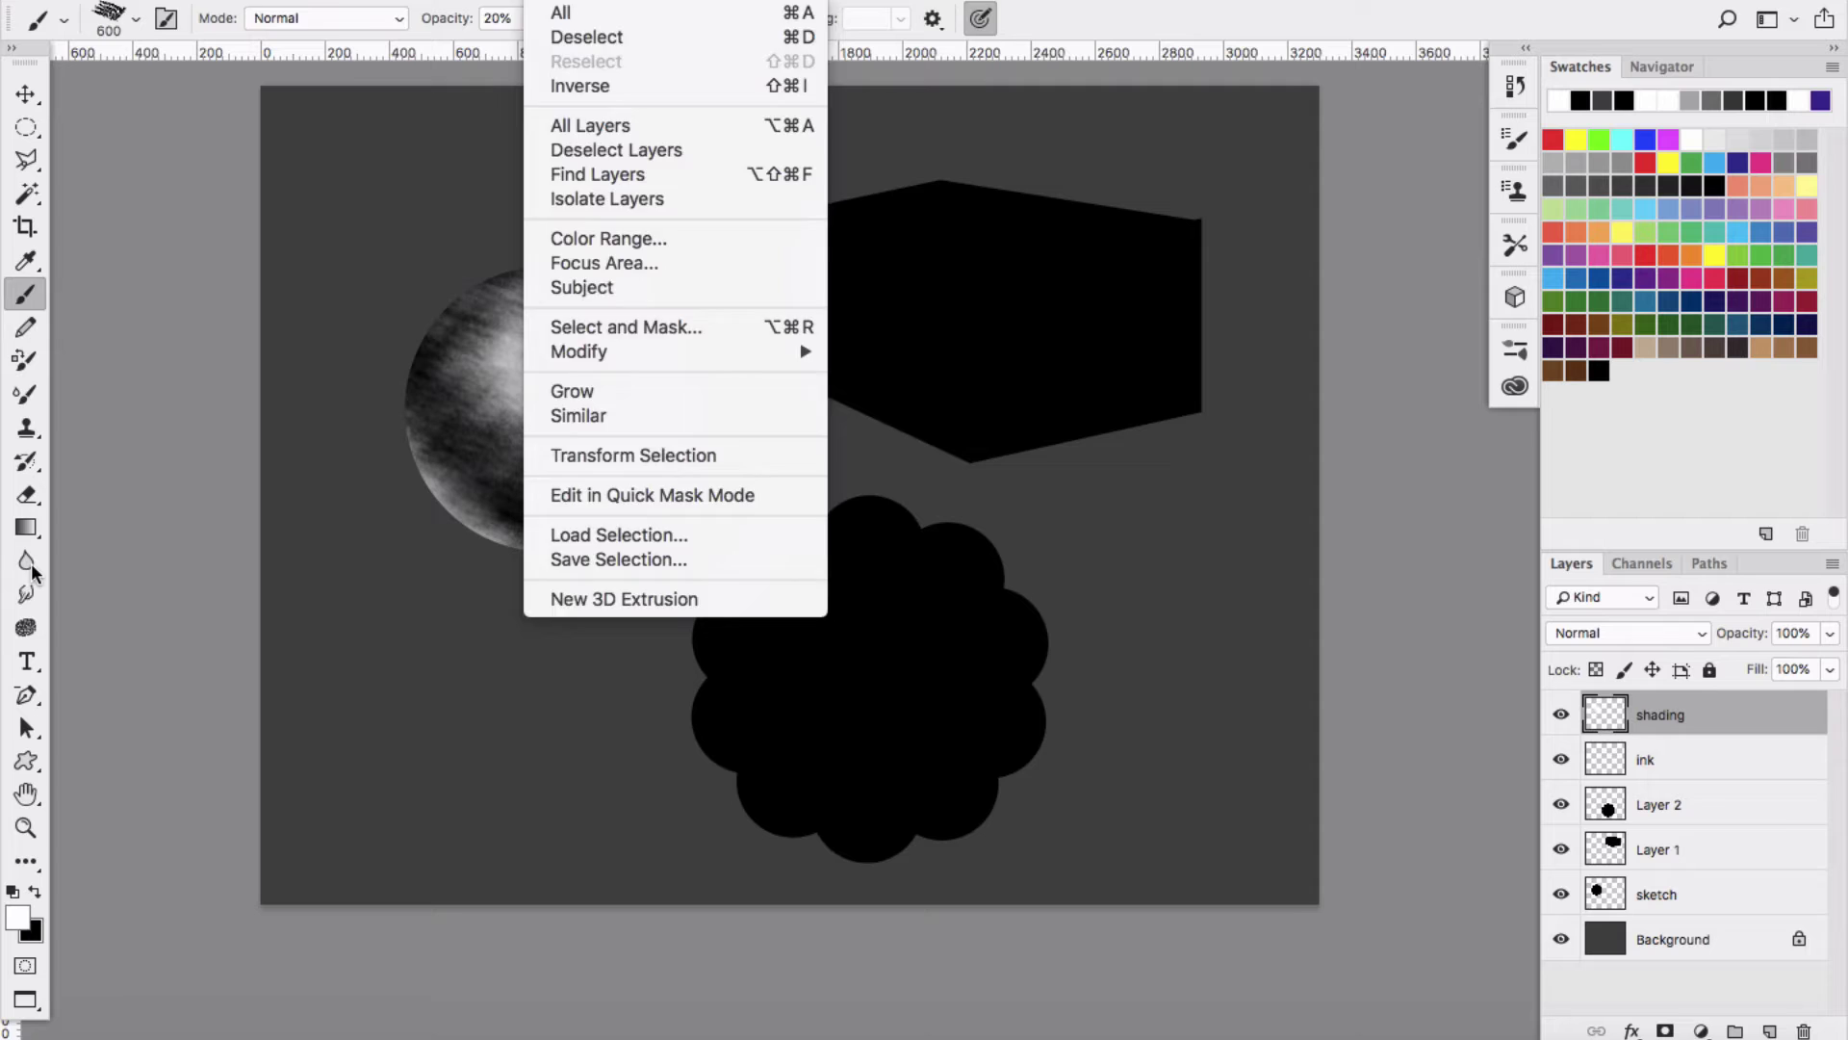
Hide the ink, Layer 2 and Layer 1 layers, and blur the circle's highlight with the Blur tool in Darken mode.
left_click(30, 564)
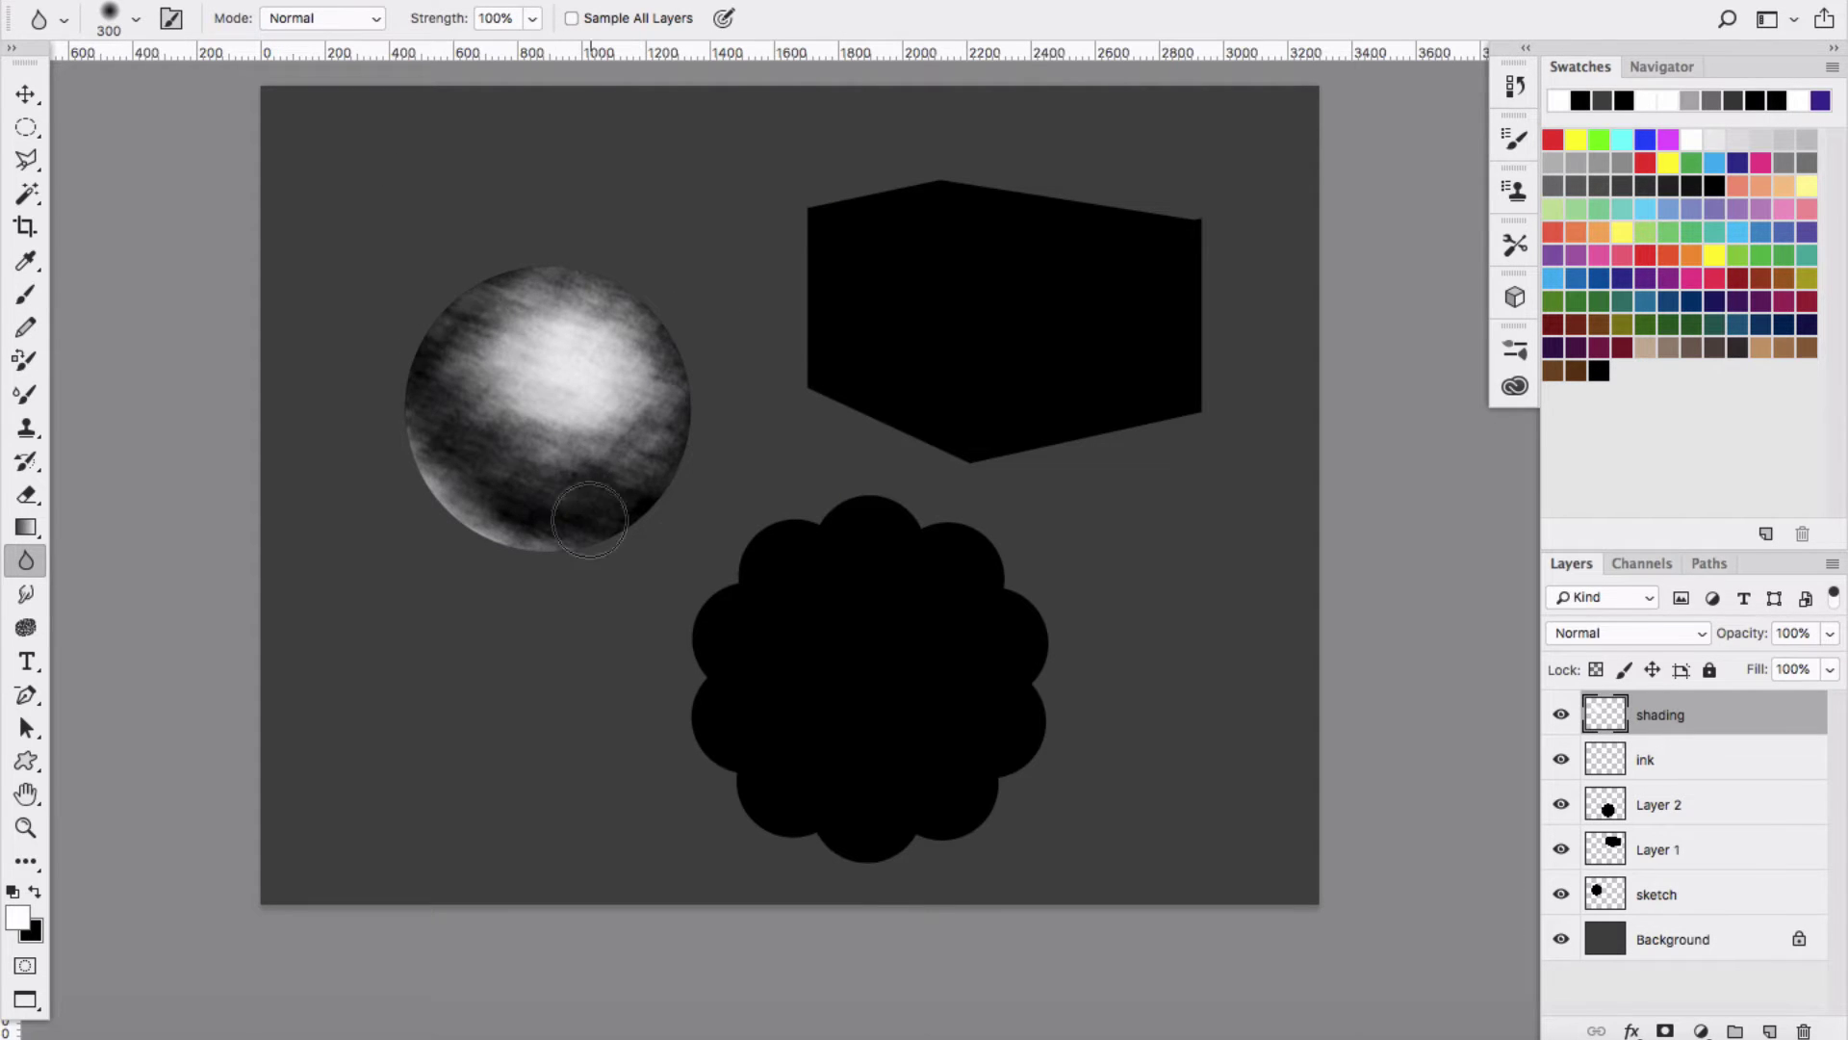
left_click(1562, 848)
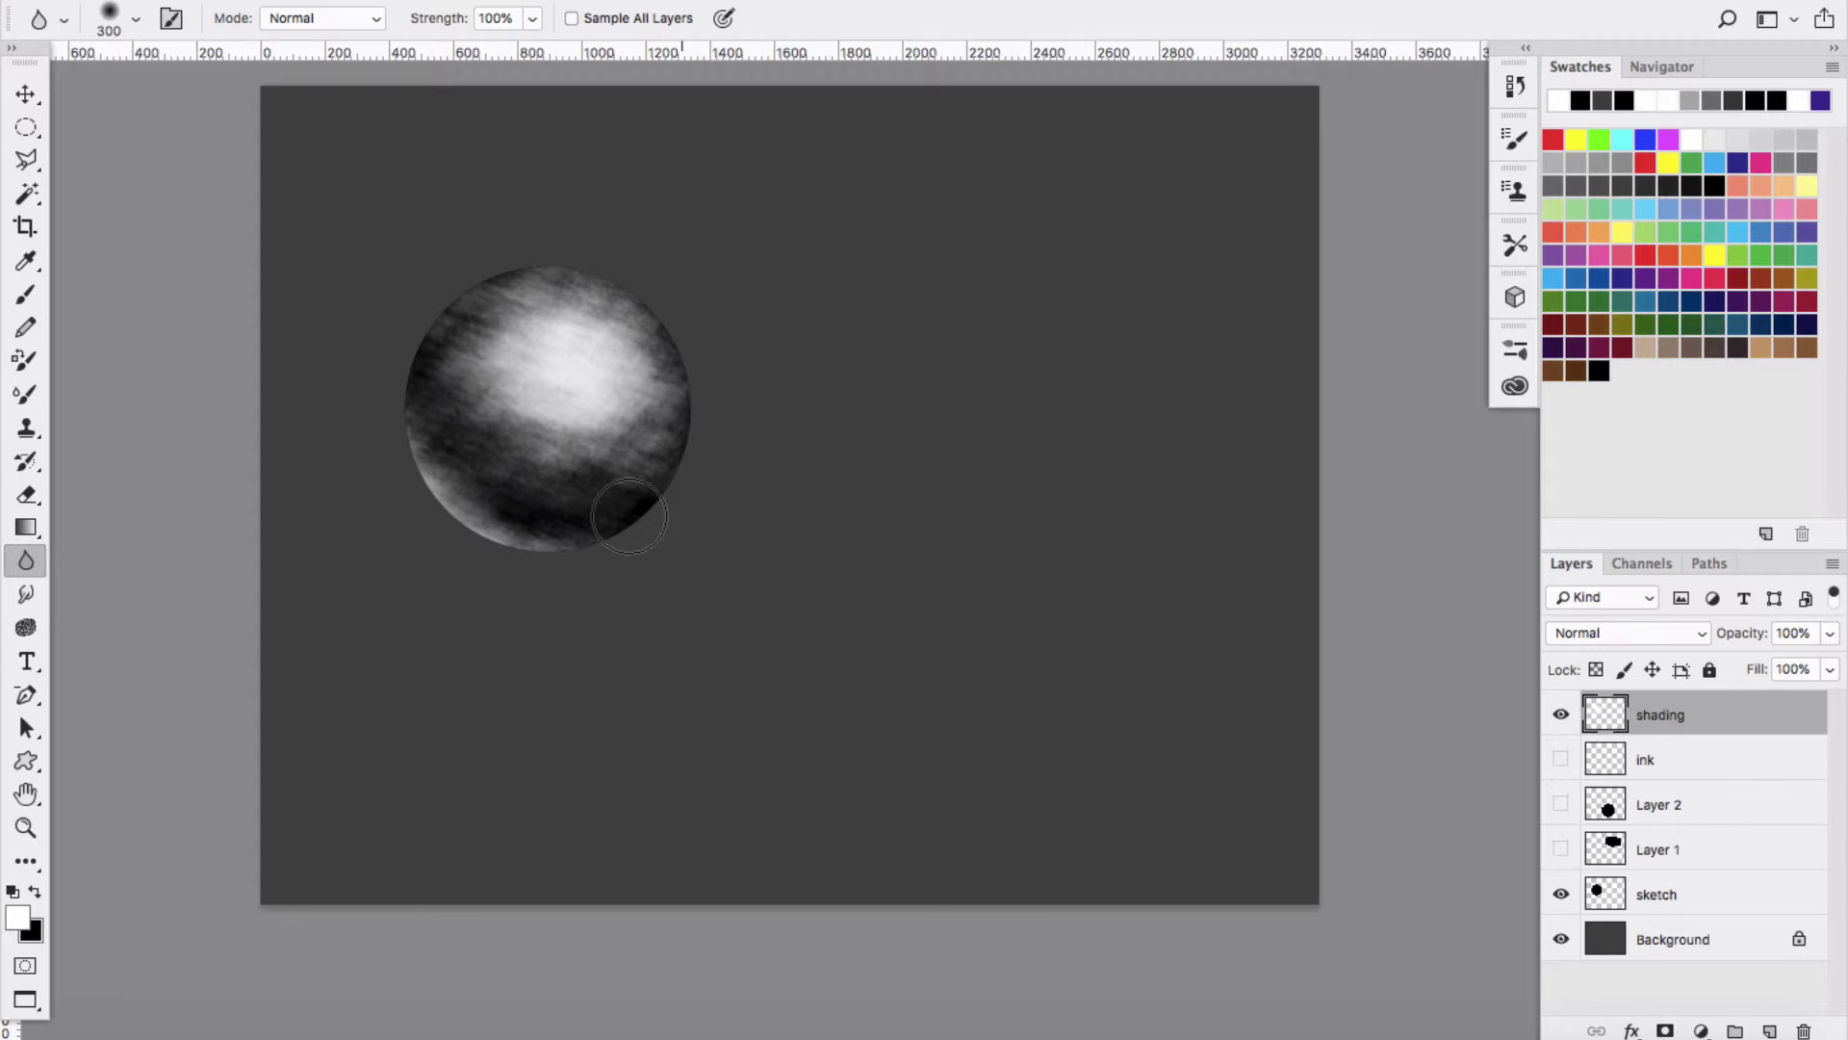
left_click(322, 17)
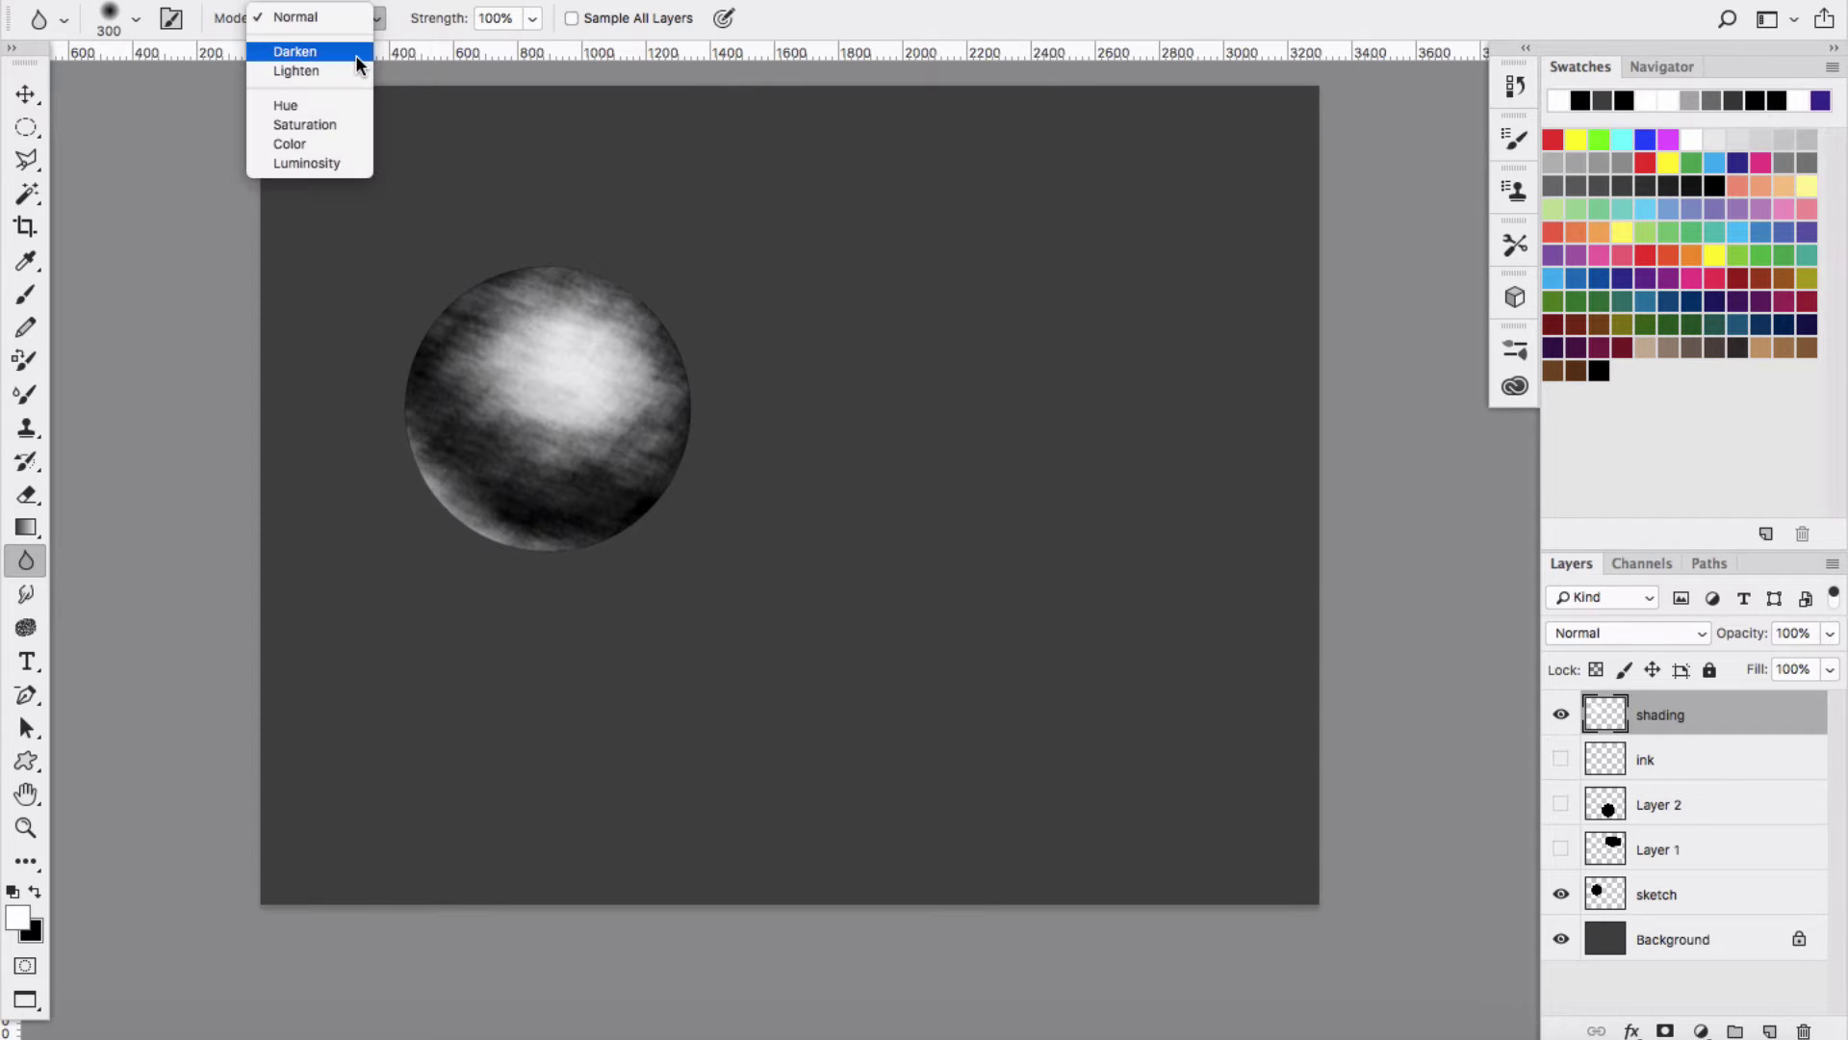
left_click(355, 55)
mouse_move(495, 330)
left_mouse_down()
mouse_move(561, 342)
mouse_move(608, 445)
left_mouse_up()
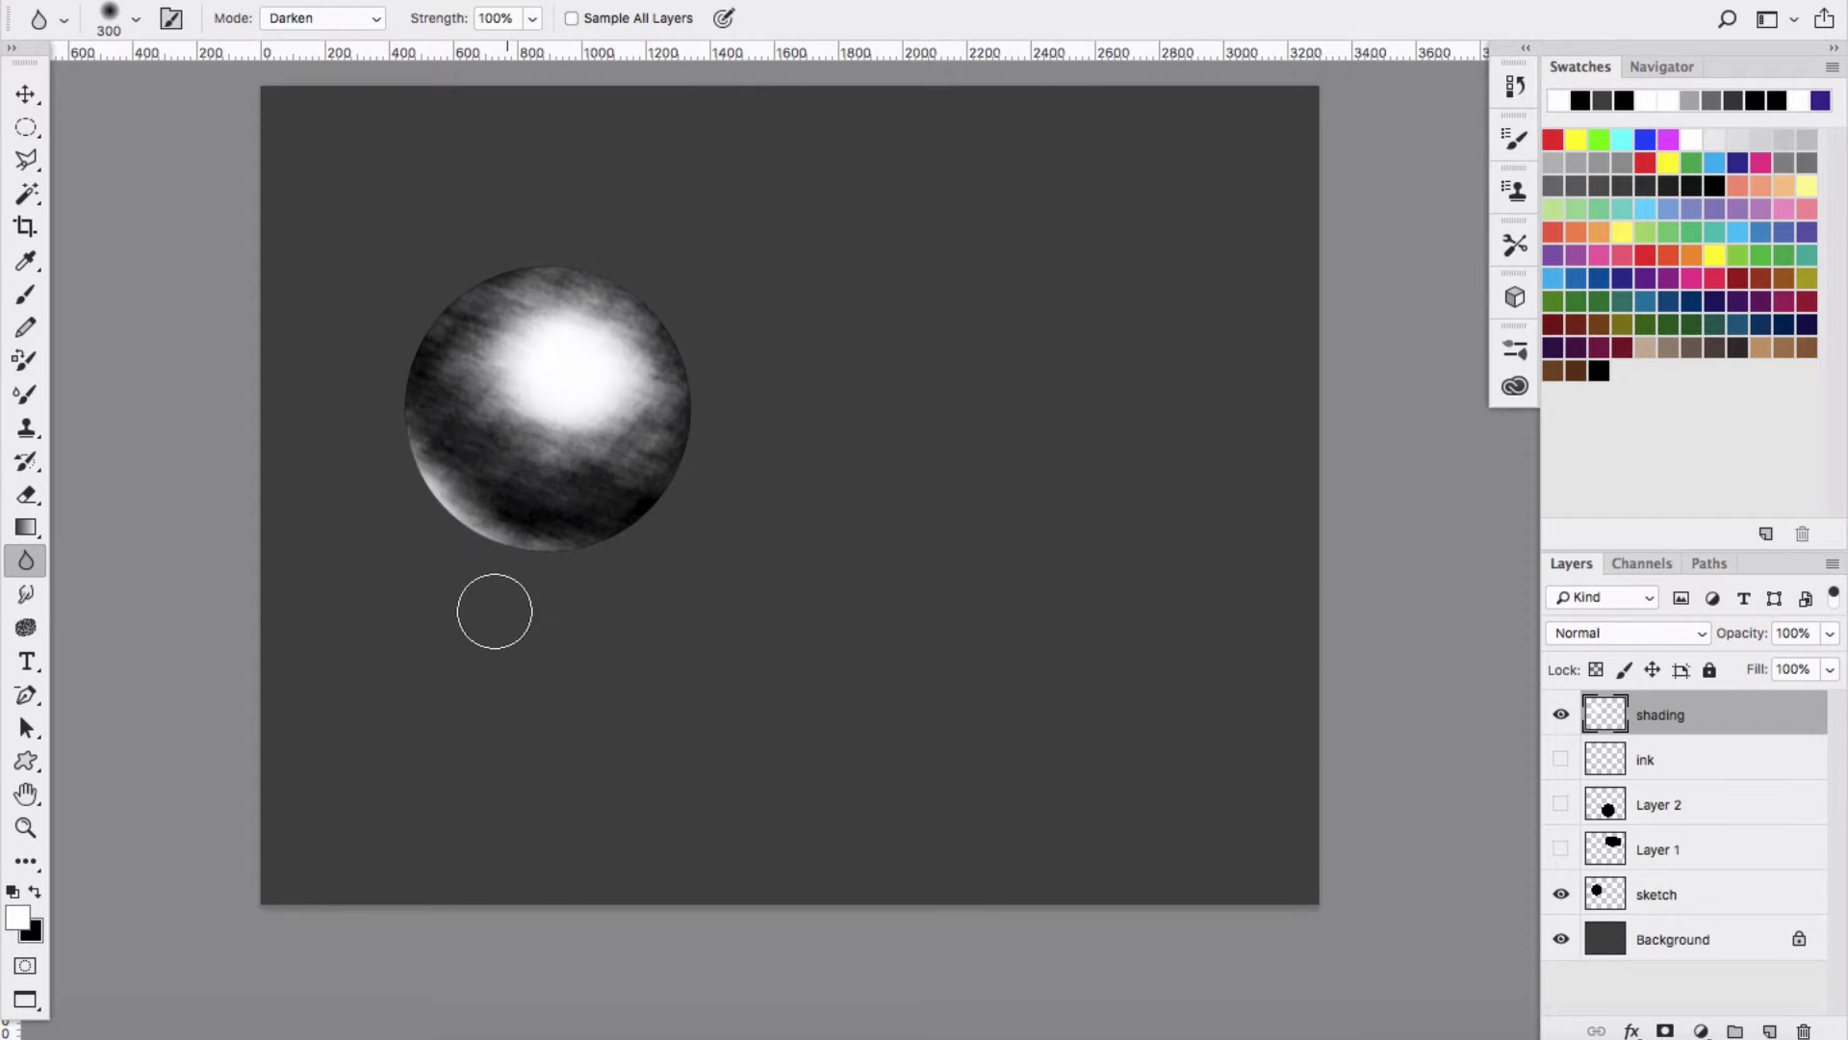
Set the Blur tool to 49% strength and Lighten mode, and blur the lower part of the circle's highlight.
left_click_drag(532, 17, 439, 57)
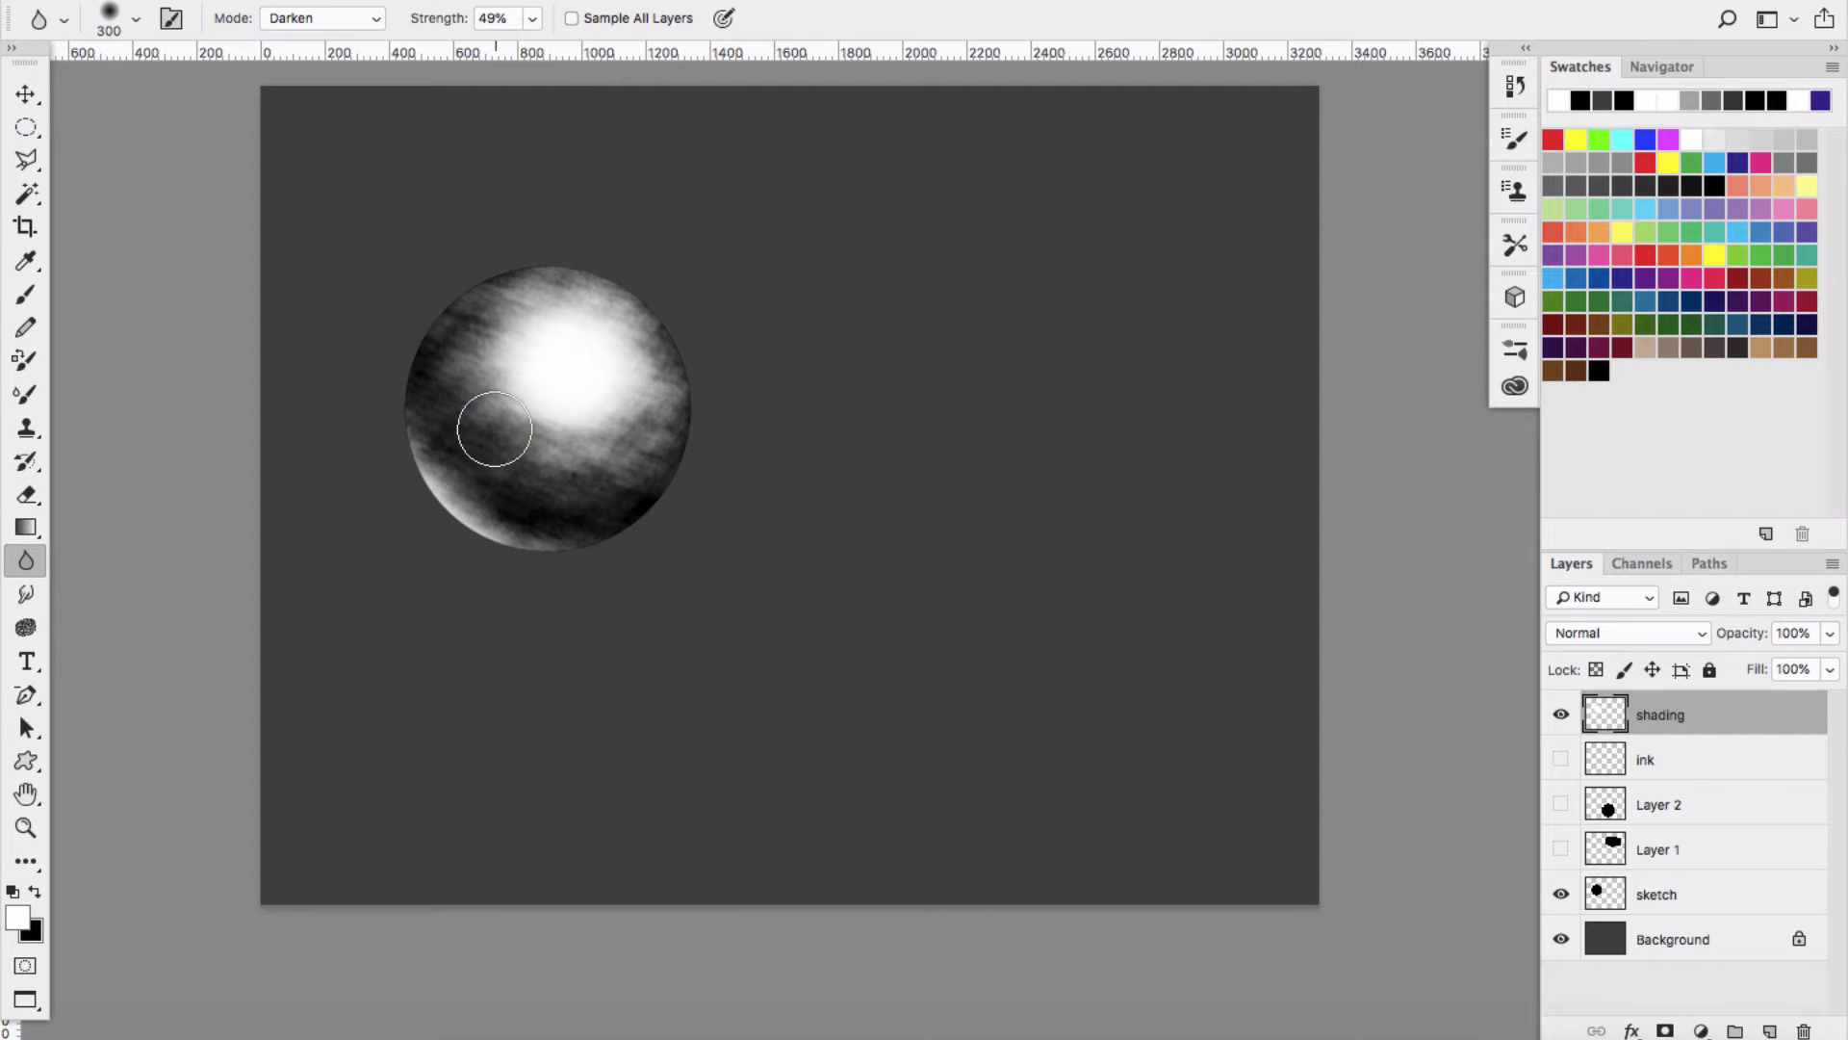
left_click(404, 2)
left_click(363, 18)
left_click(352, 38)
left_click_drag(574, 345, 548, 418)
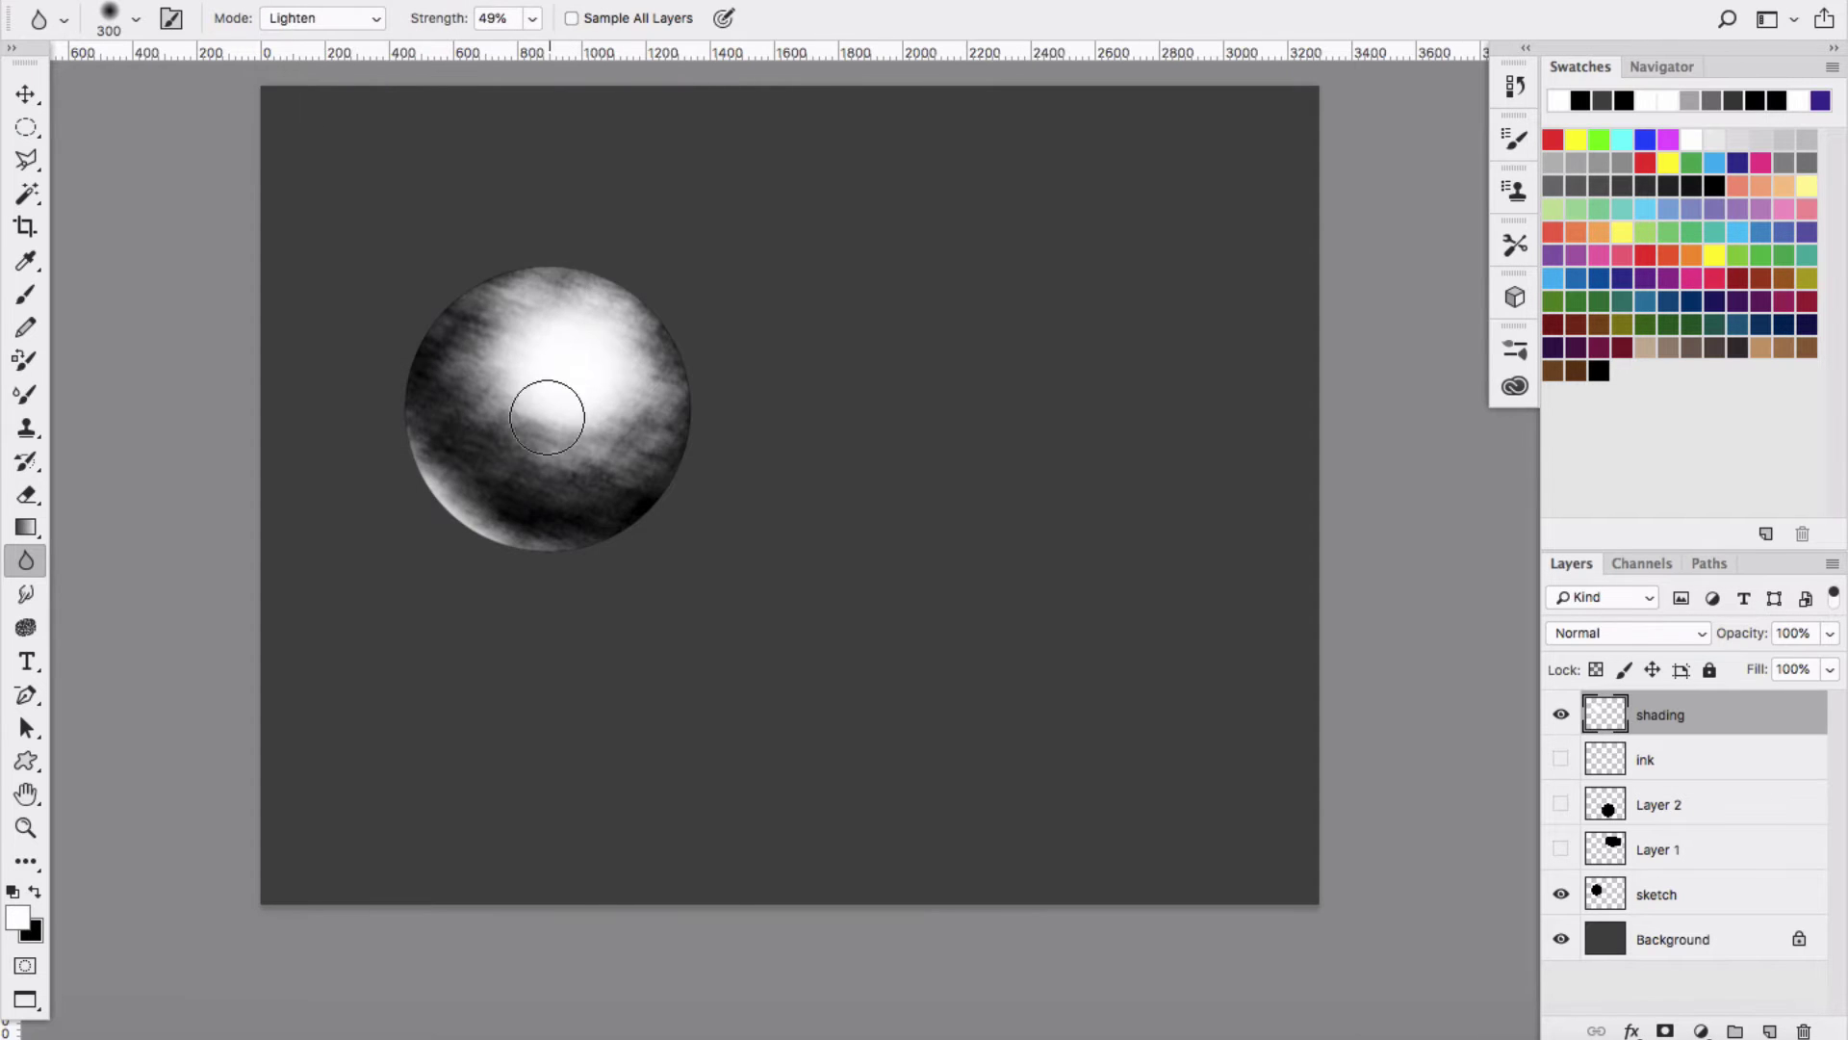
Set the Blur tool's mode to Normal and apply a Gaussian Blur to the shading layer.
left_click(351, 18)
left_click(318, 18)
left_click(553, 1)
mouse_move(707, 289)
left_click(1008, 387)
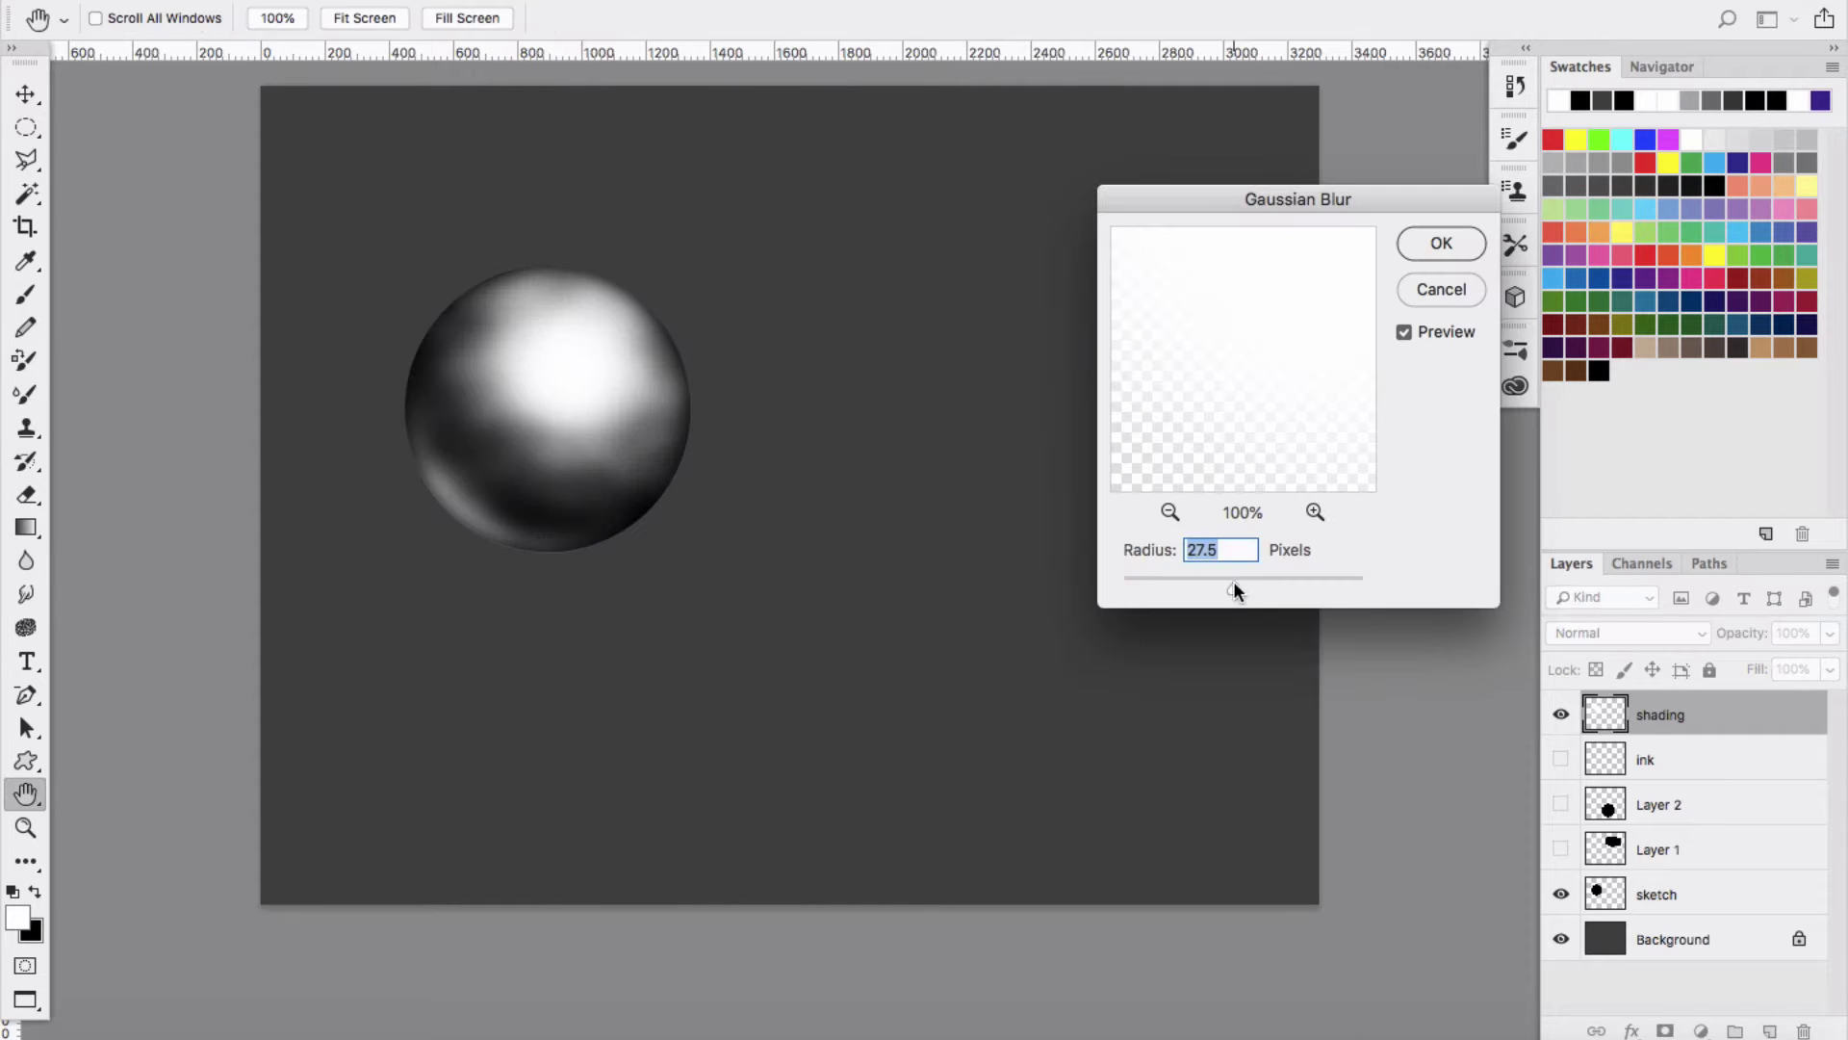
left_click_drag(1231, 585, 1186, 597)
key("Return")
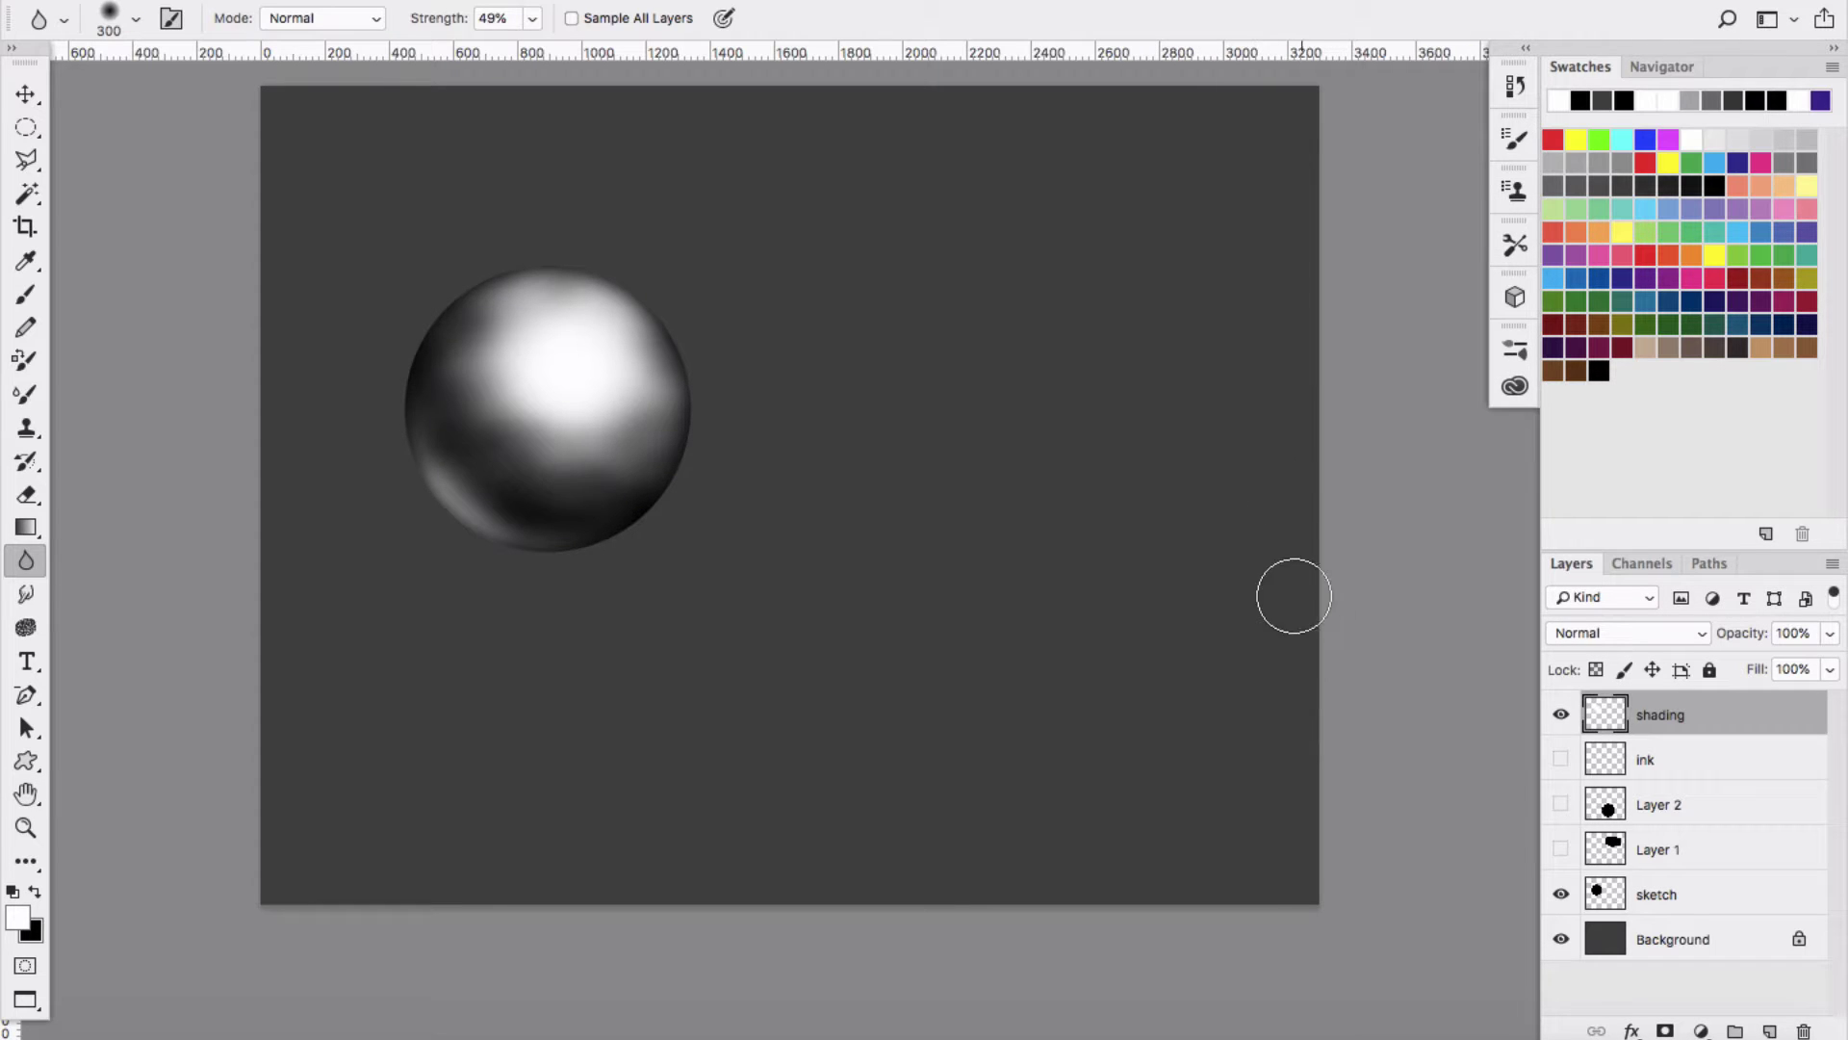
Brush white and black textured strokes over the blurred circle's highlight and lower edge with the textured brush at 20% opacity.
key("b")
mouse_move(505, 381)
left_mouse_down()
mouse_move(616, 380)
mouse_move(623, 438)
mouse_move(496, 346)
mouse_move(419, 439)
mouse_move(548, 559)
mouse_move(621, 409)
left_mouse_up()
key("x")
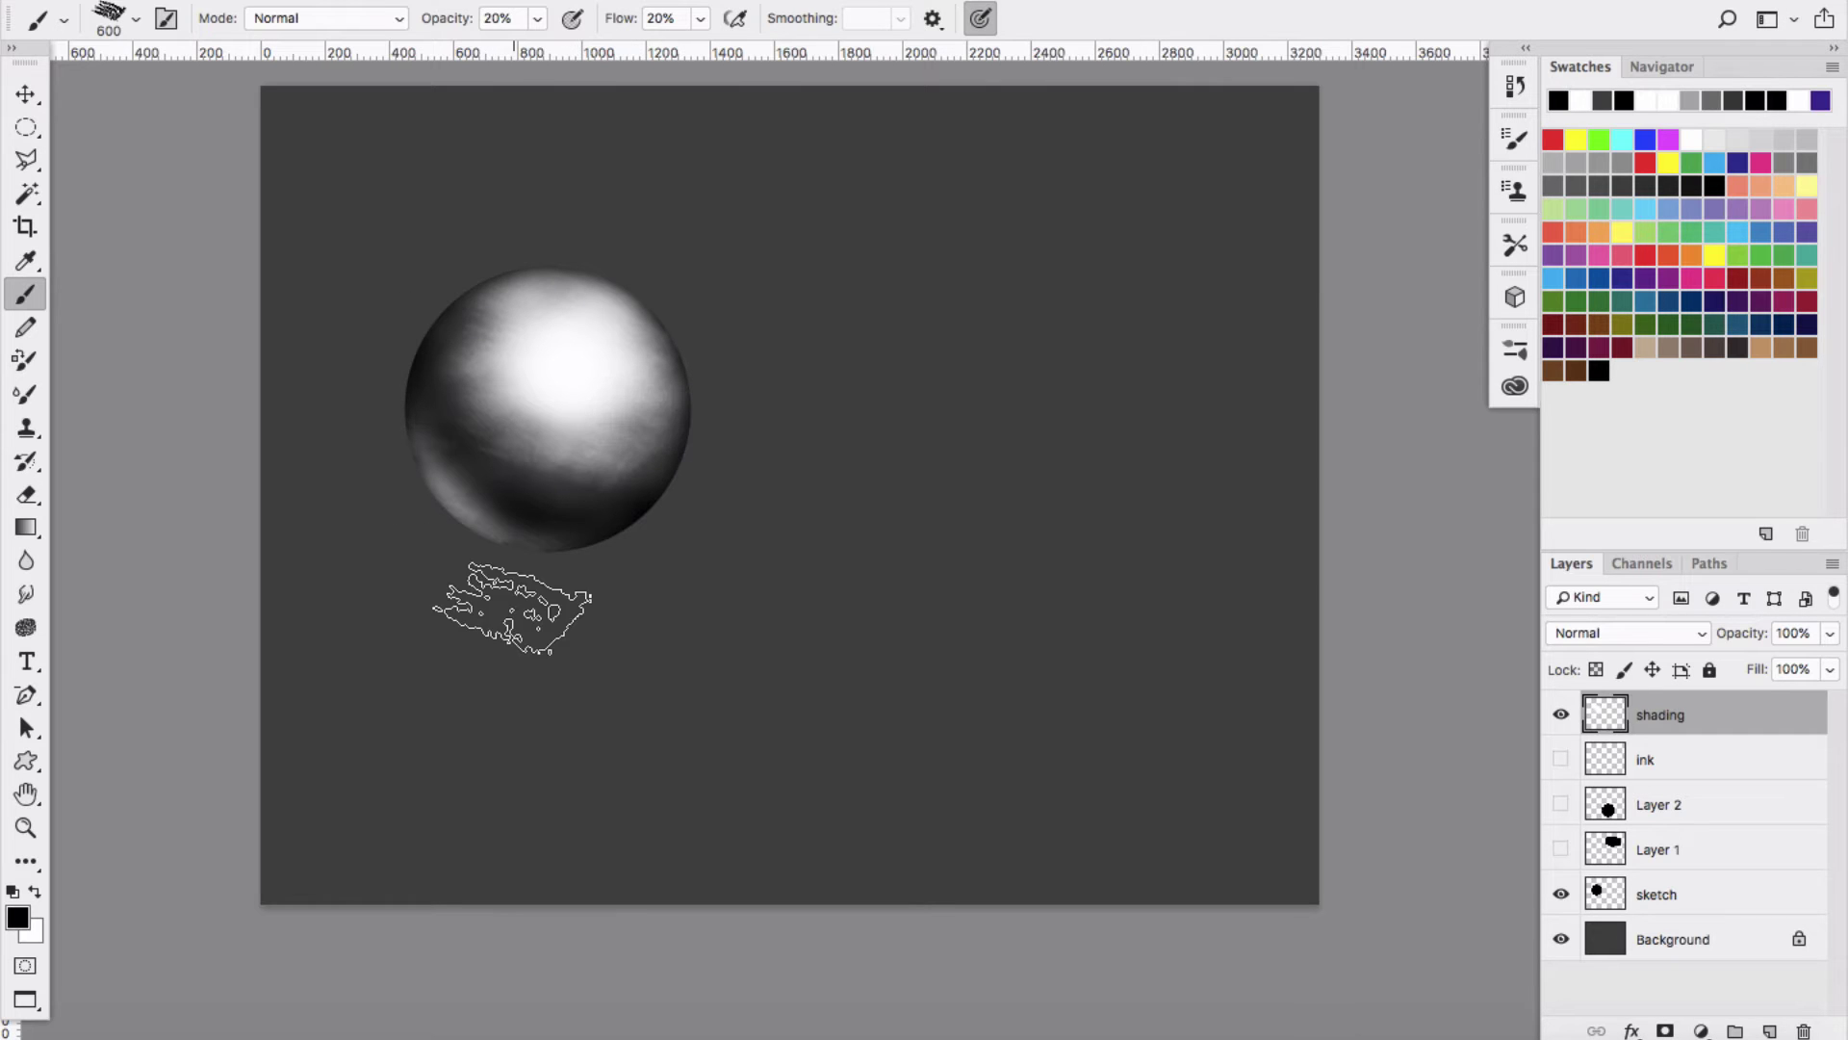
left_click_drag(568, 520, 467, 561)
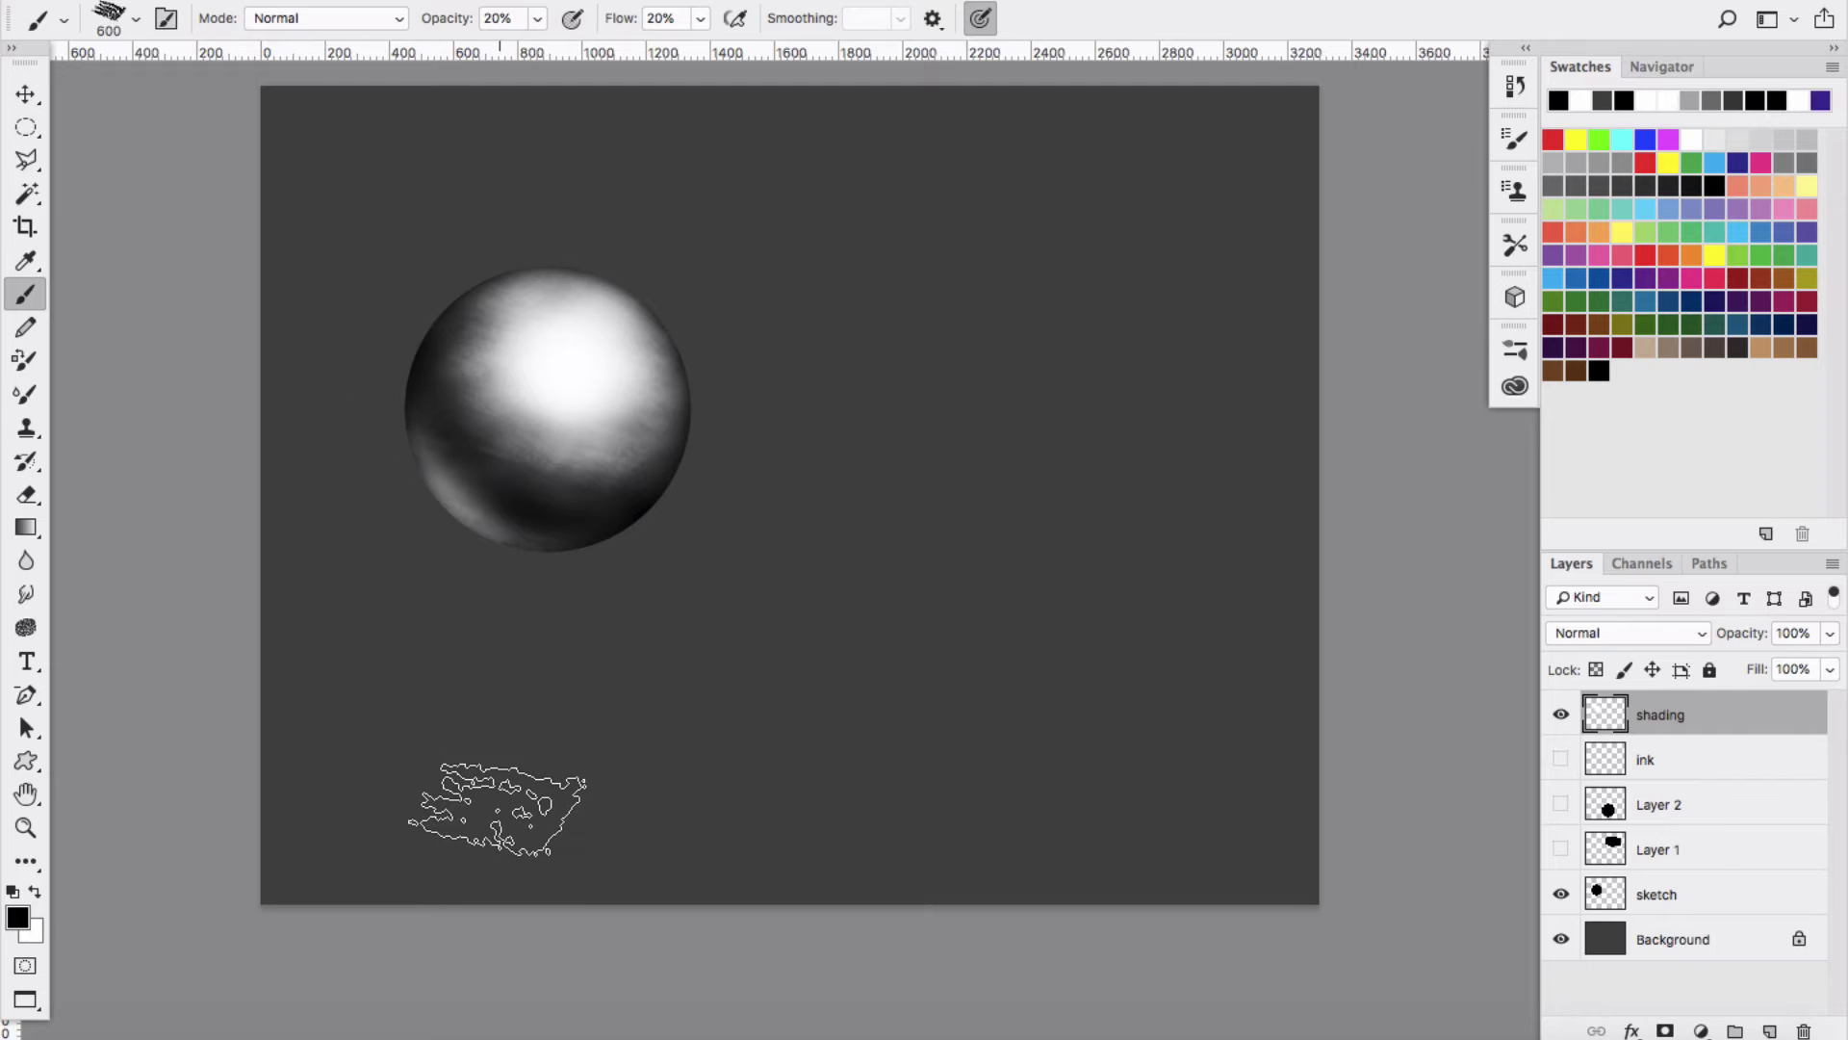
key("x")
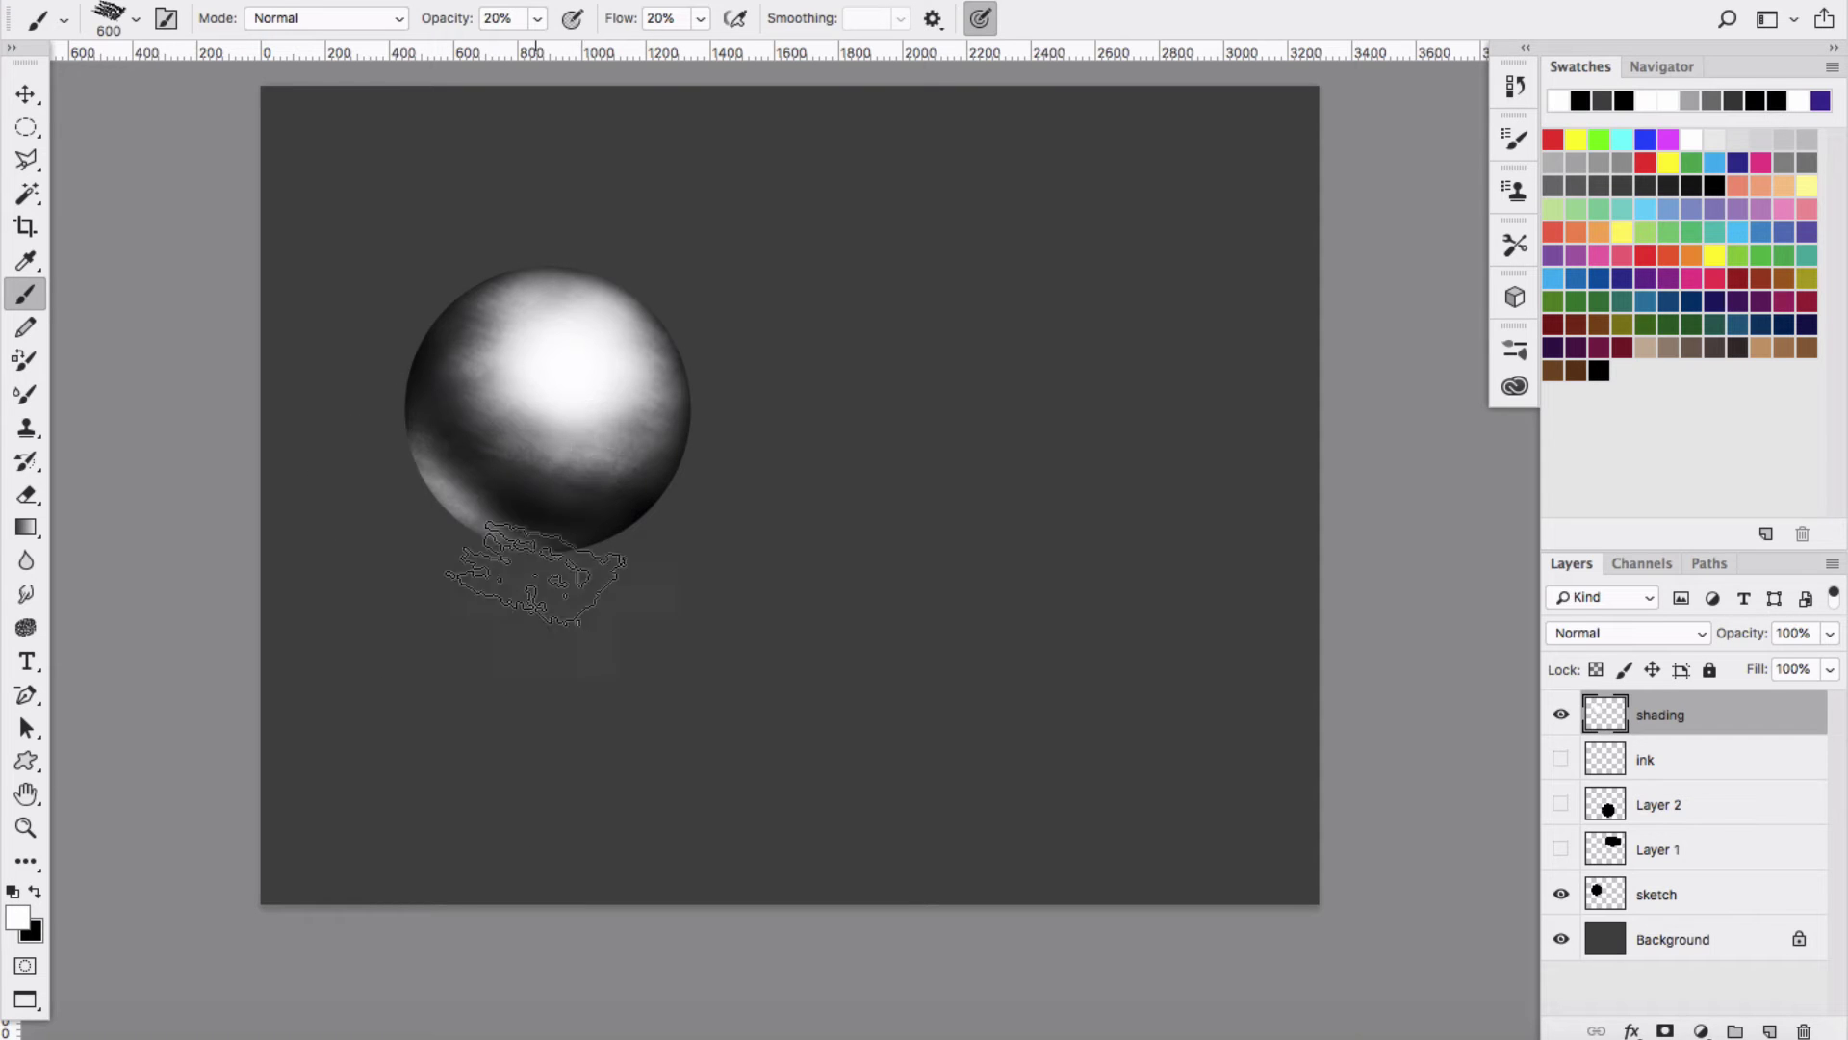
Show Layer 1 and outline the box's right face with the Polygonal Lasso.
left_click(1561, 848)
key("l")
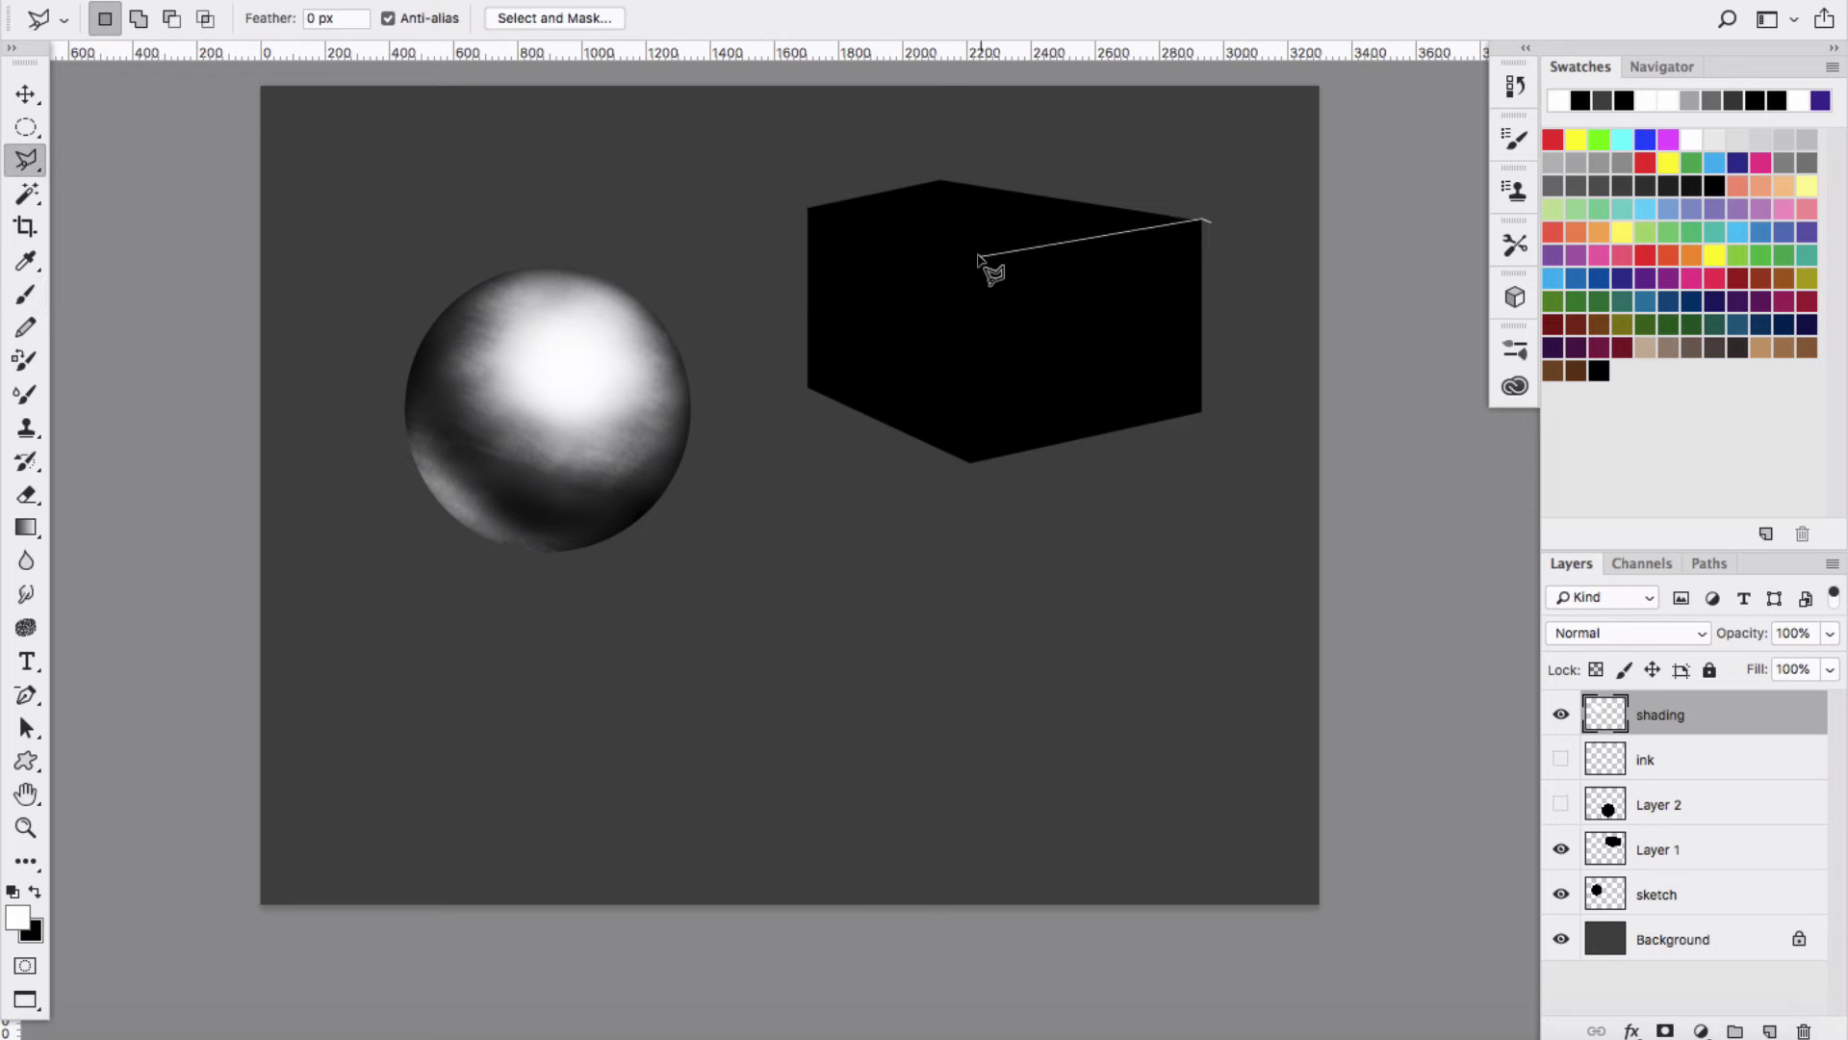
key("Escape")
left_click(970, 471)
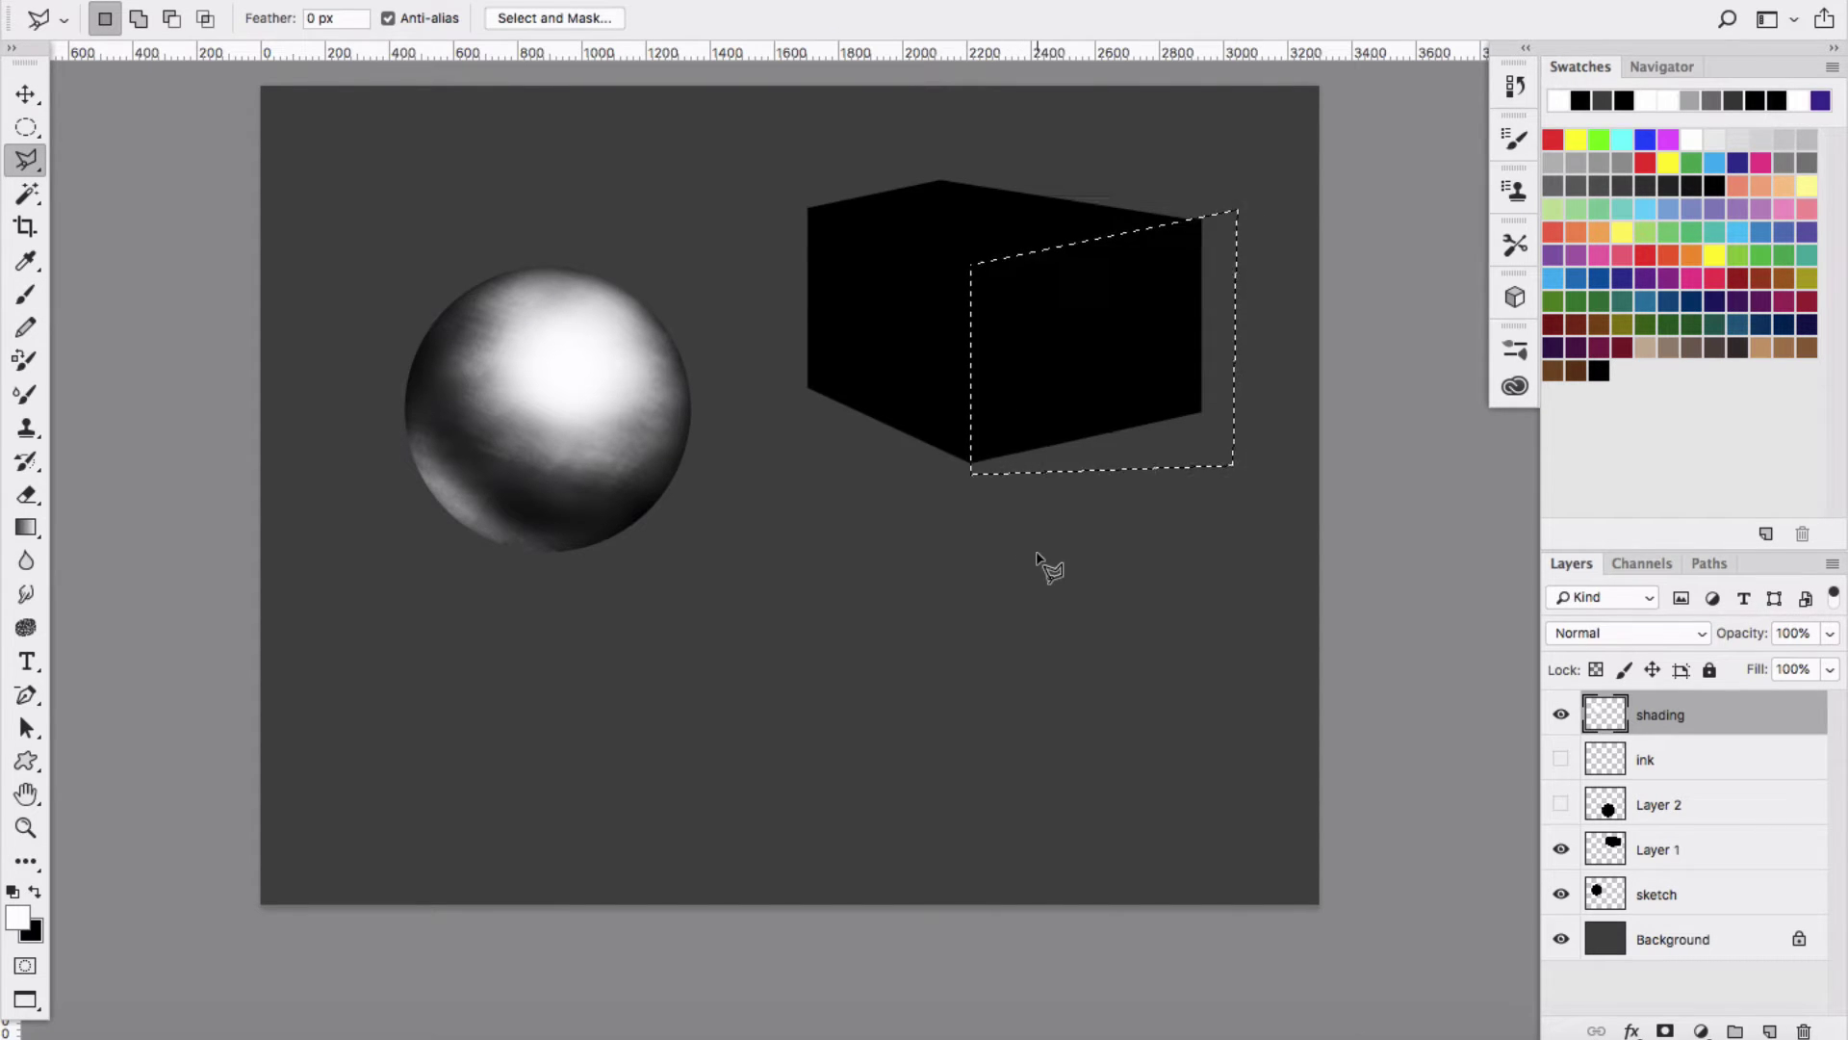
Copy the selected right face of the box from Layer 1 onto a new layer.
left_click(1773, 598)
left_click(1680, 598)
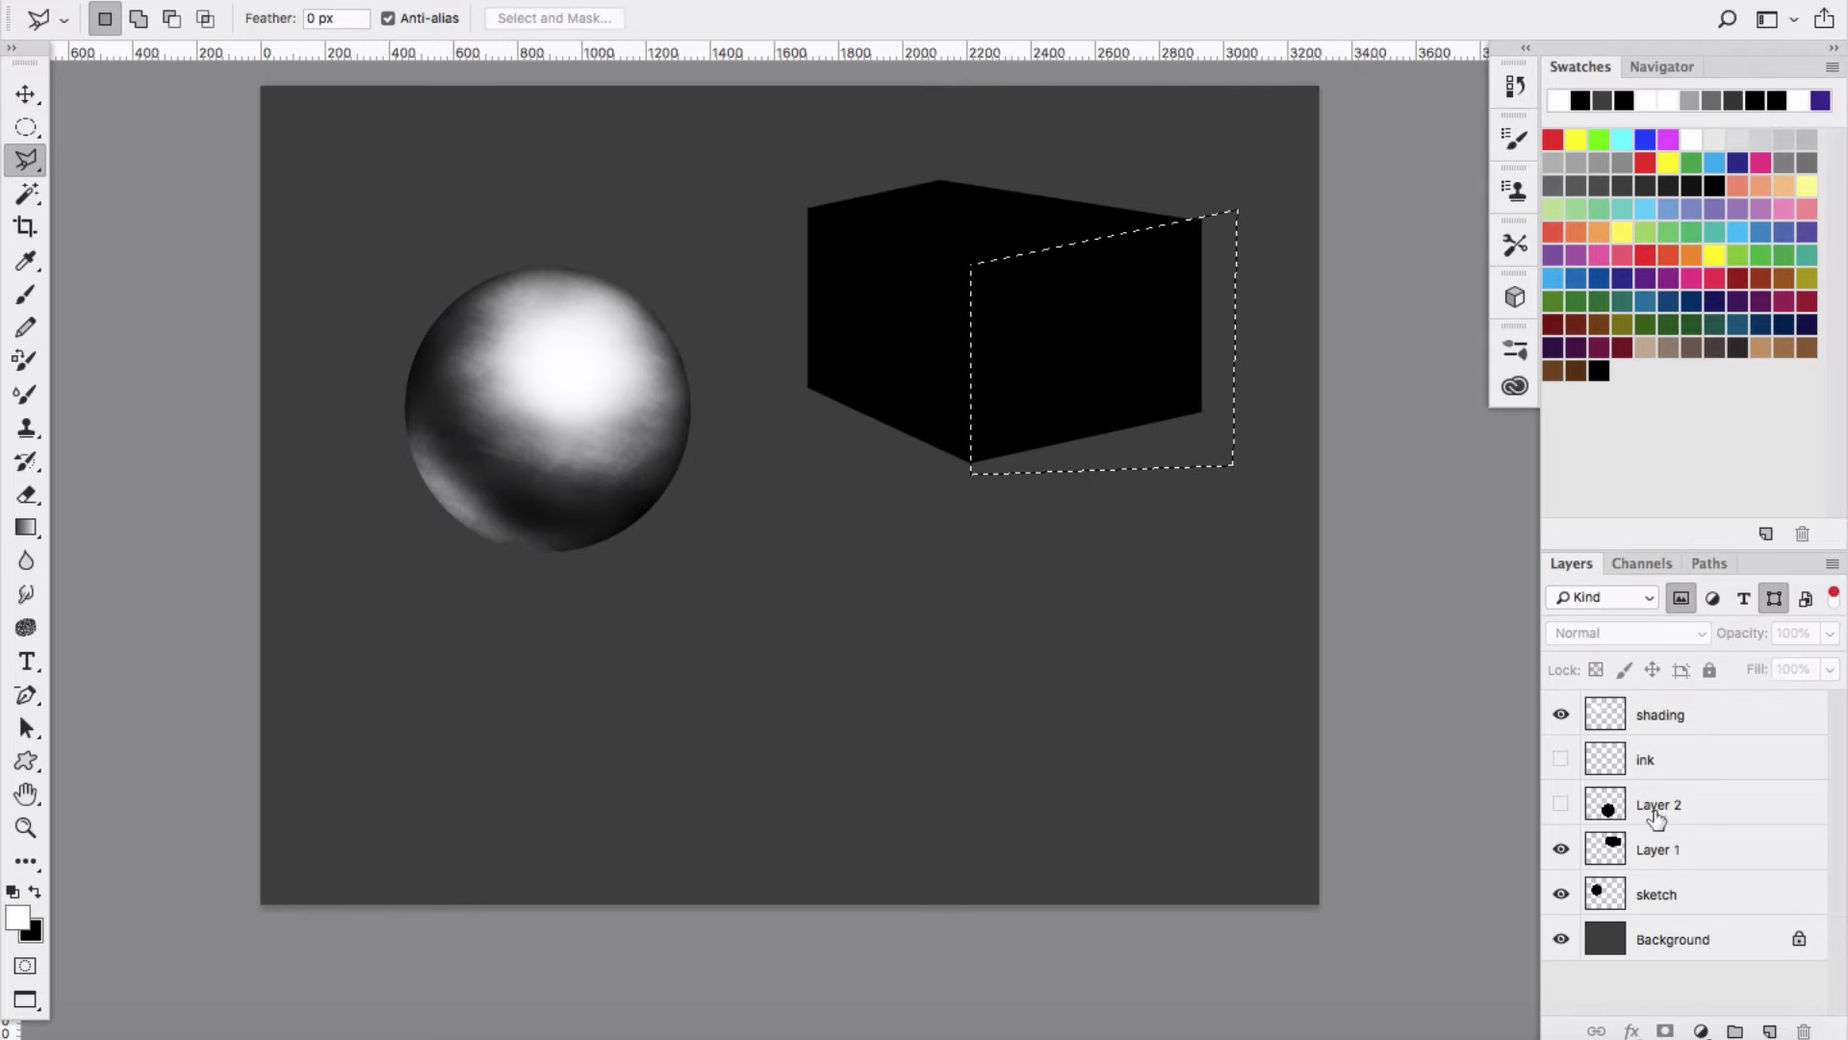
left_click(1772, 1031)
key("super+BackSpace")
key("super+d")
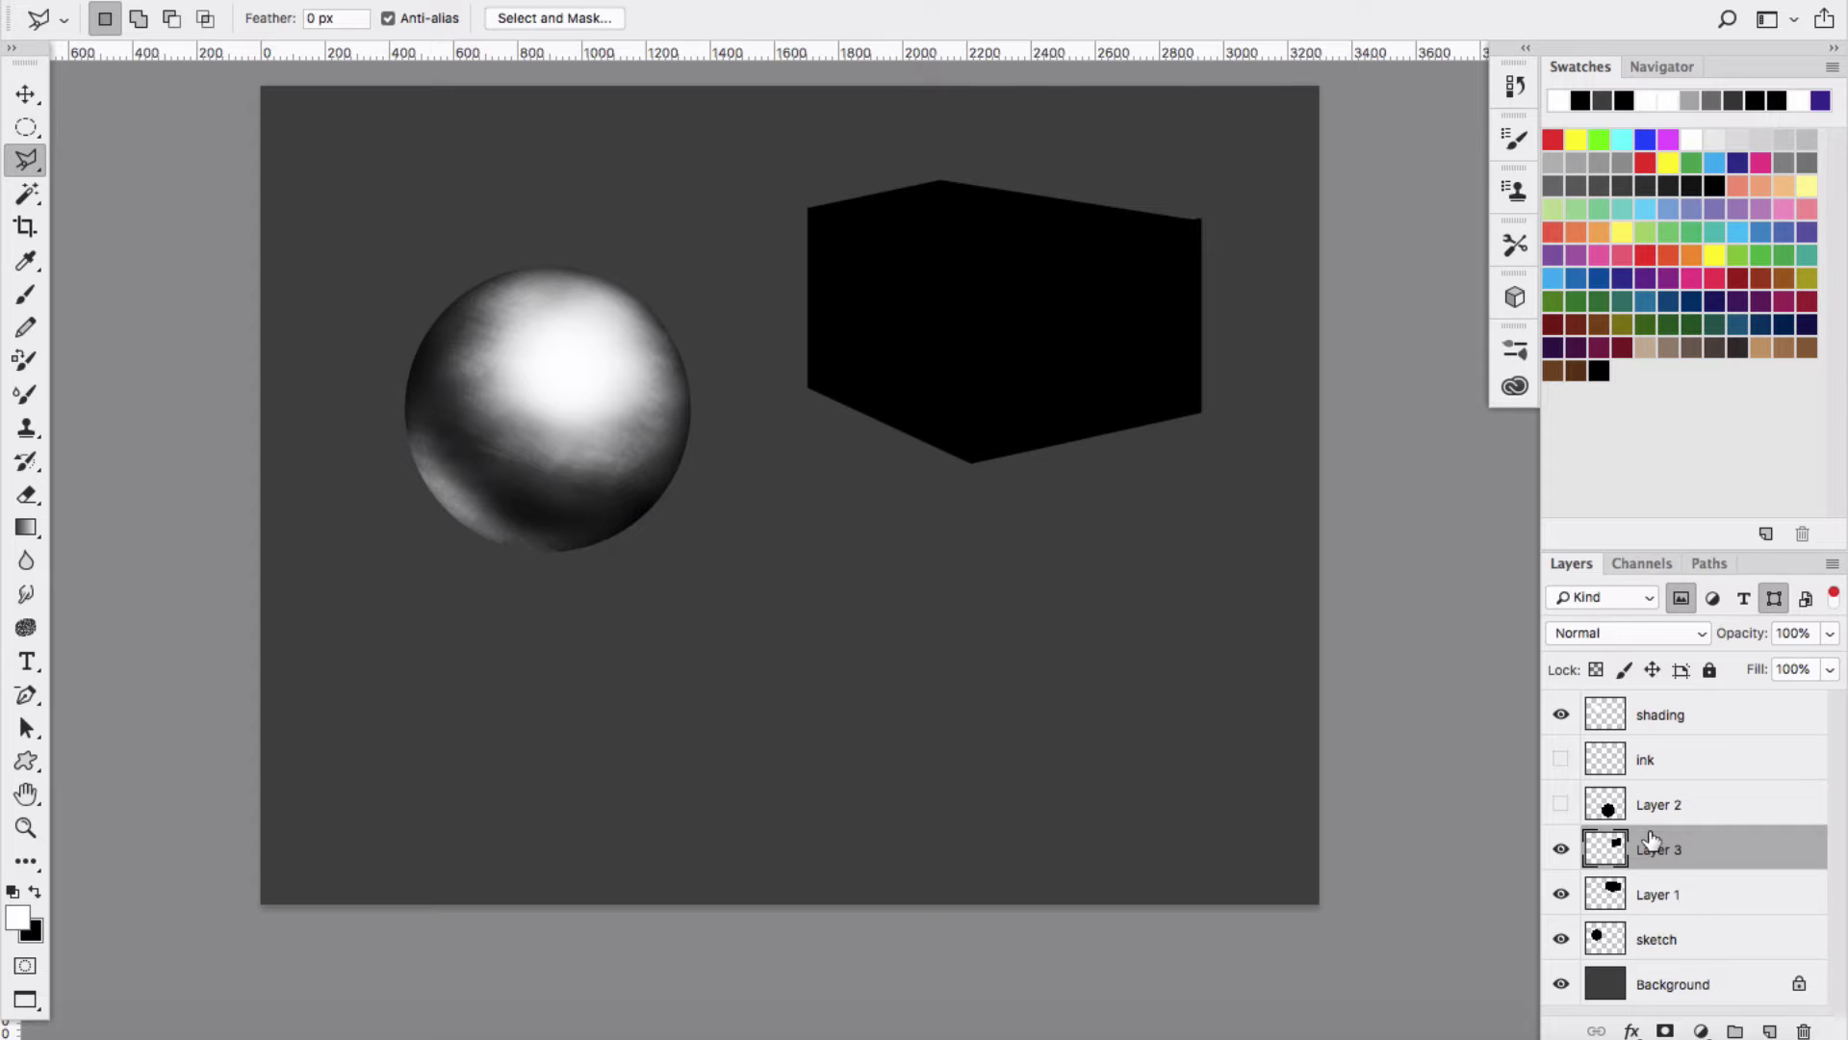
Load the right face from Layer 3 as a selection and brush white texture inside it on the shading layer.
left_click(1606, 848, "super")
left_click(1661, 715)
key("b")
mouse_move(990, 392)
left_mouse_down()
mouse_move(1030, 294)
mouse_move(1149, 229)
mouse_move(985, 340)
mouse_move(997, 311)
mouse_move(1150, 277)
mouse_move(1105, 349)
mouse_move(974, 368)
mouse_move(1036, 269)
mouse_move(1171, 213)
mouse_move(1180, 406)
mouse_move(1152, 374)
mouse_move(1175, 239)
mouse_move(1051, 371)
mouse_move(1062, 277)
mouse_move(1107, 354)
mouse_move(1175, 286)
mouse_move(1032, 287)
mouse_move(962, 373)
mouse_move(1140, 227)
mouse_move(1082, 308)
mouse_move(1024, 265)
mouse_move(968, 414)
mouse_move(1072, 236)
mouse_move(983, 656)
left_mouse_up()
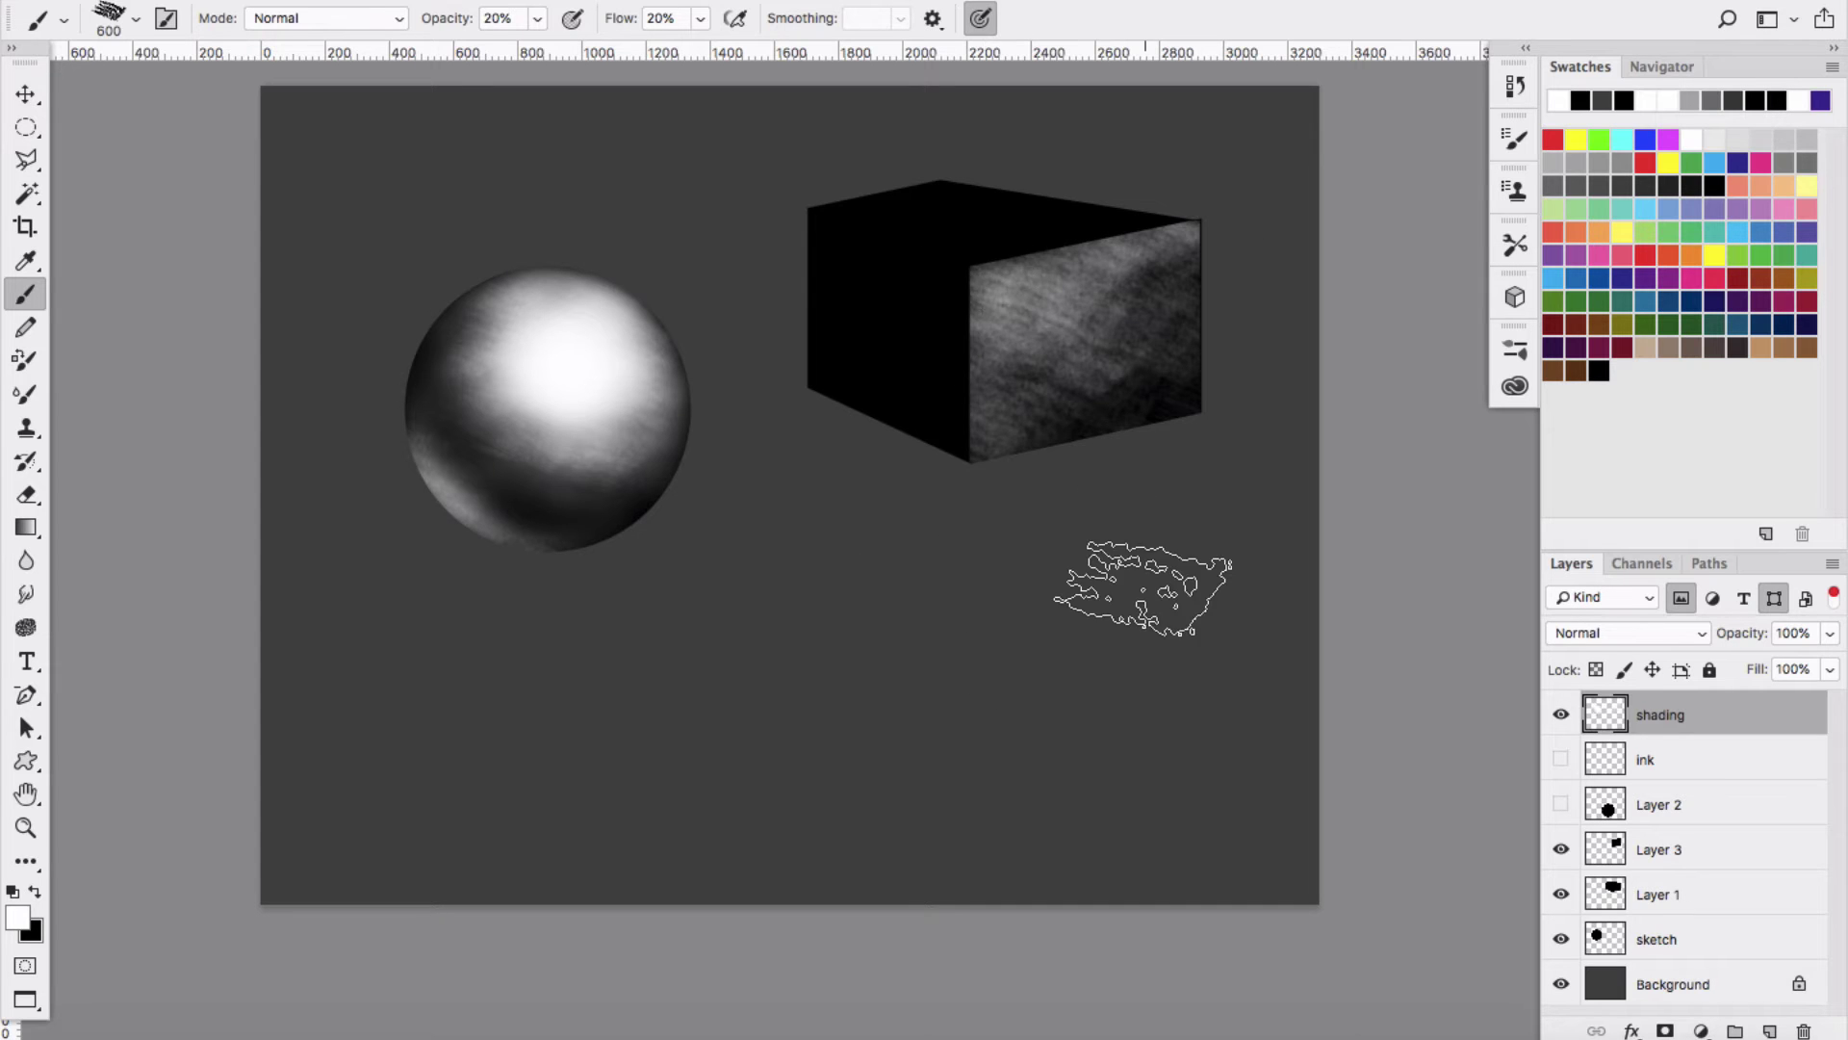
Duplicate Layer 1 and Layer 3, and cut the right face's area out of the Layer 1 duplicate.
left_click(1613, 891)
left_click(1613, 891, "super")
left_click(1614, 847, "shift")
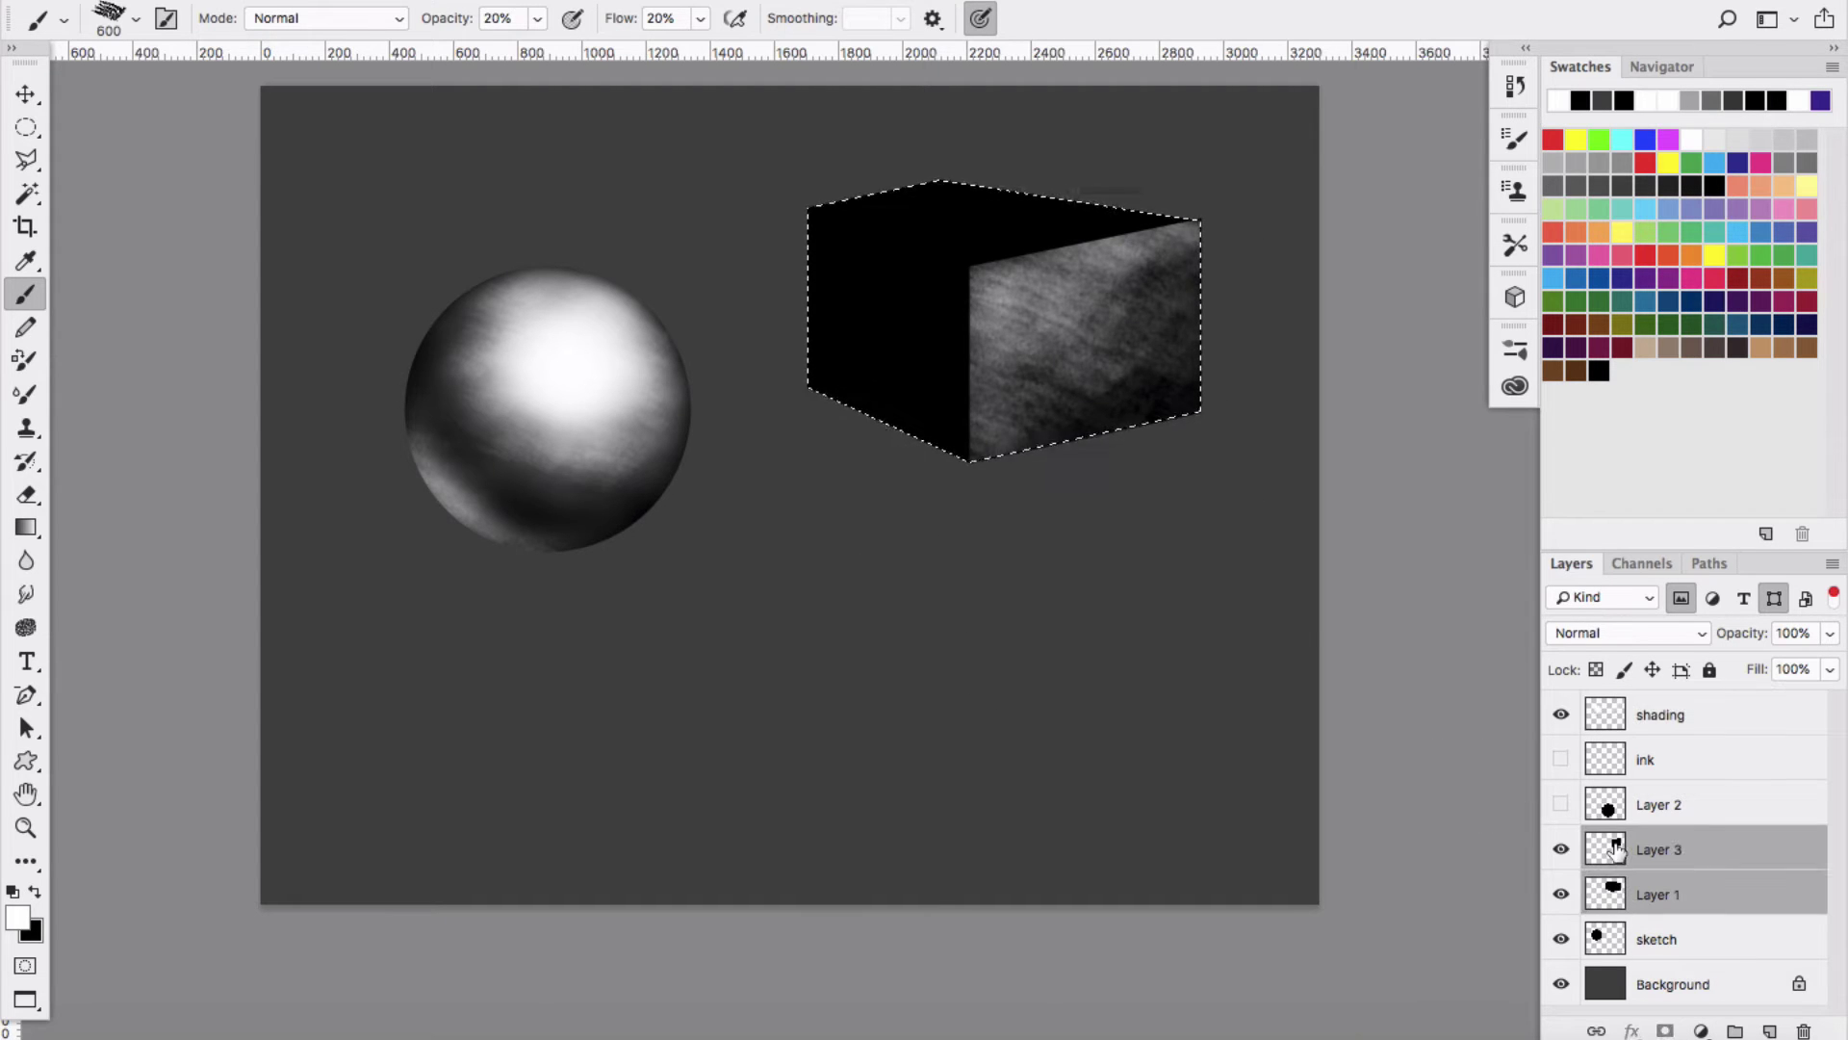
left_click_drag(1726, 898, 1769, 1031)
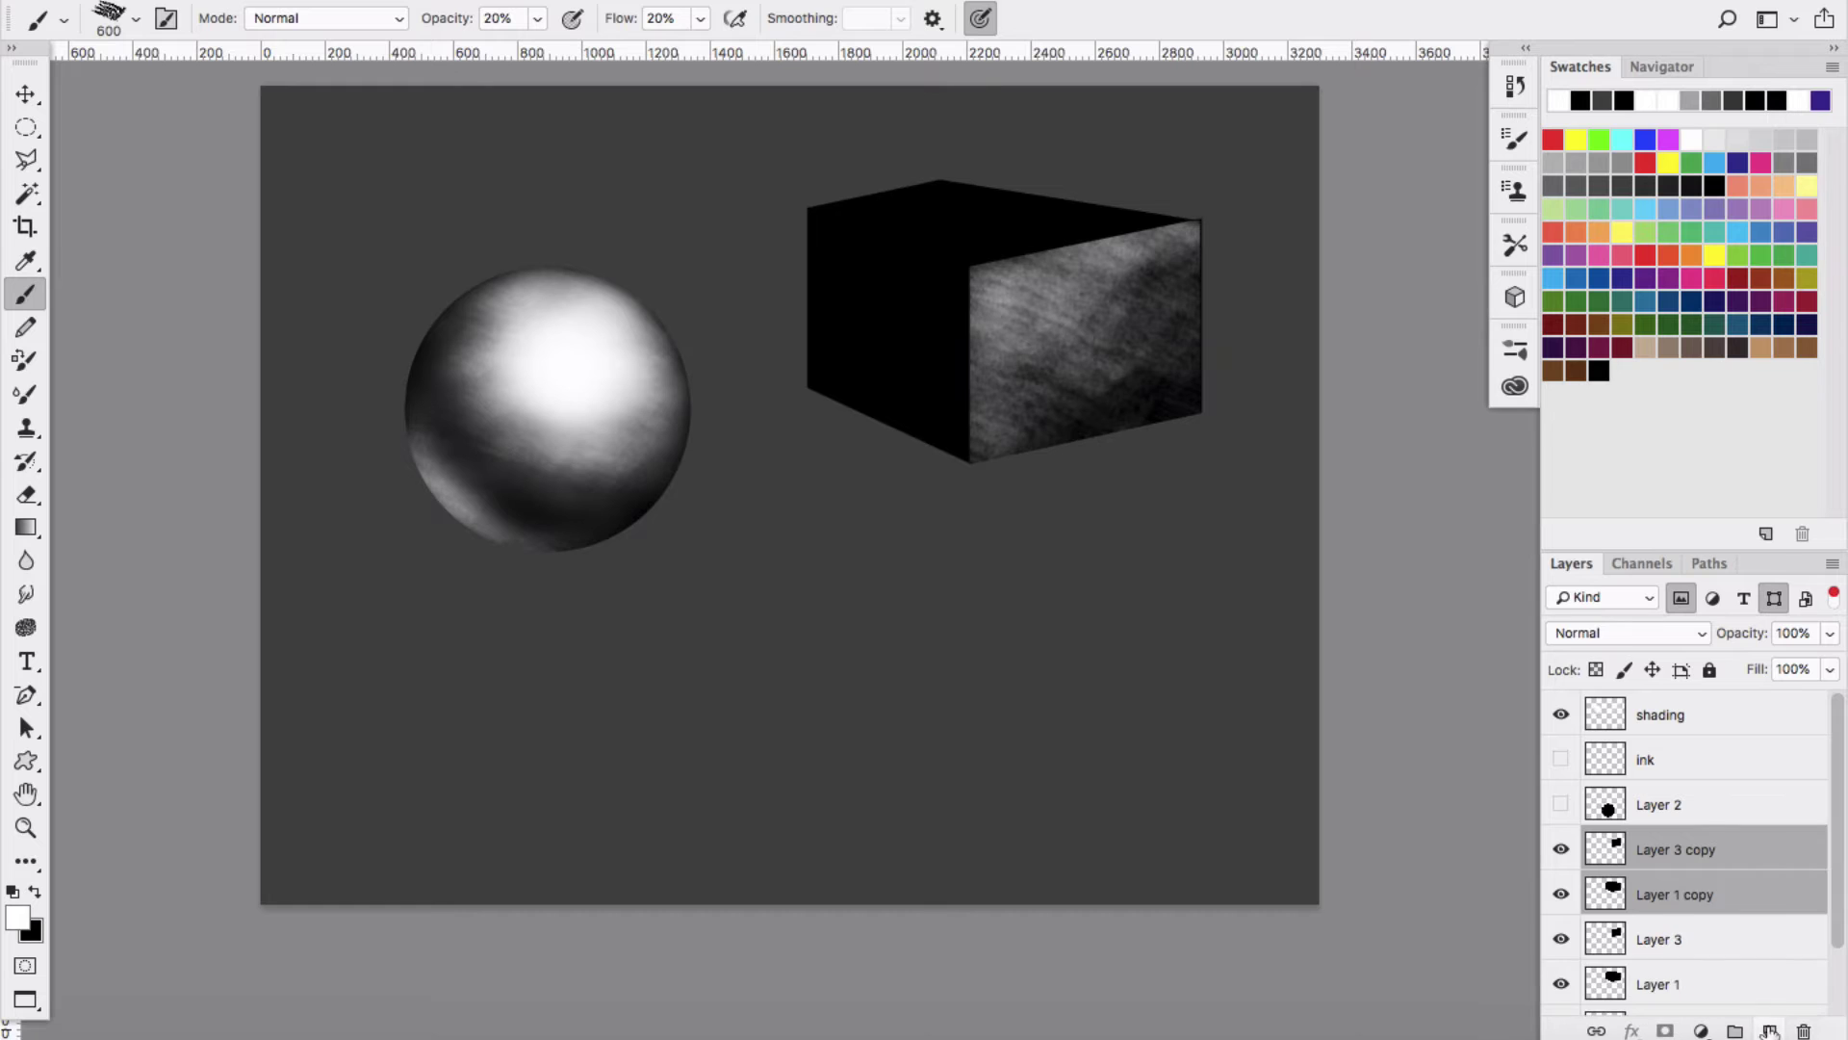
left_click(1654, 844)
left_click(1685, 895)
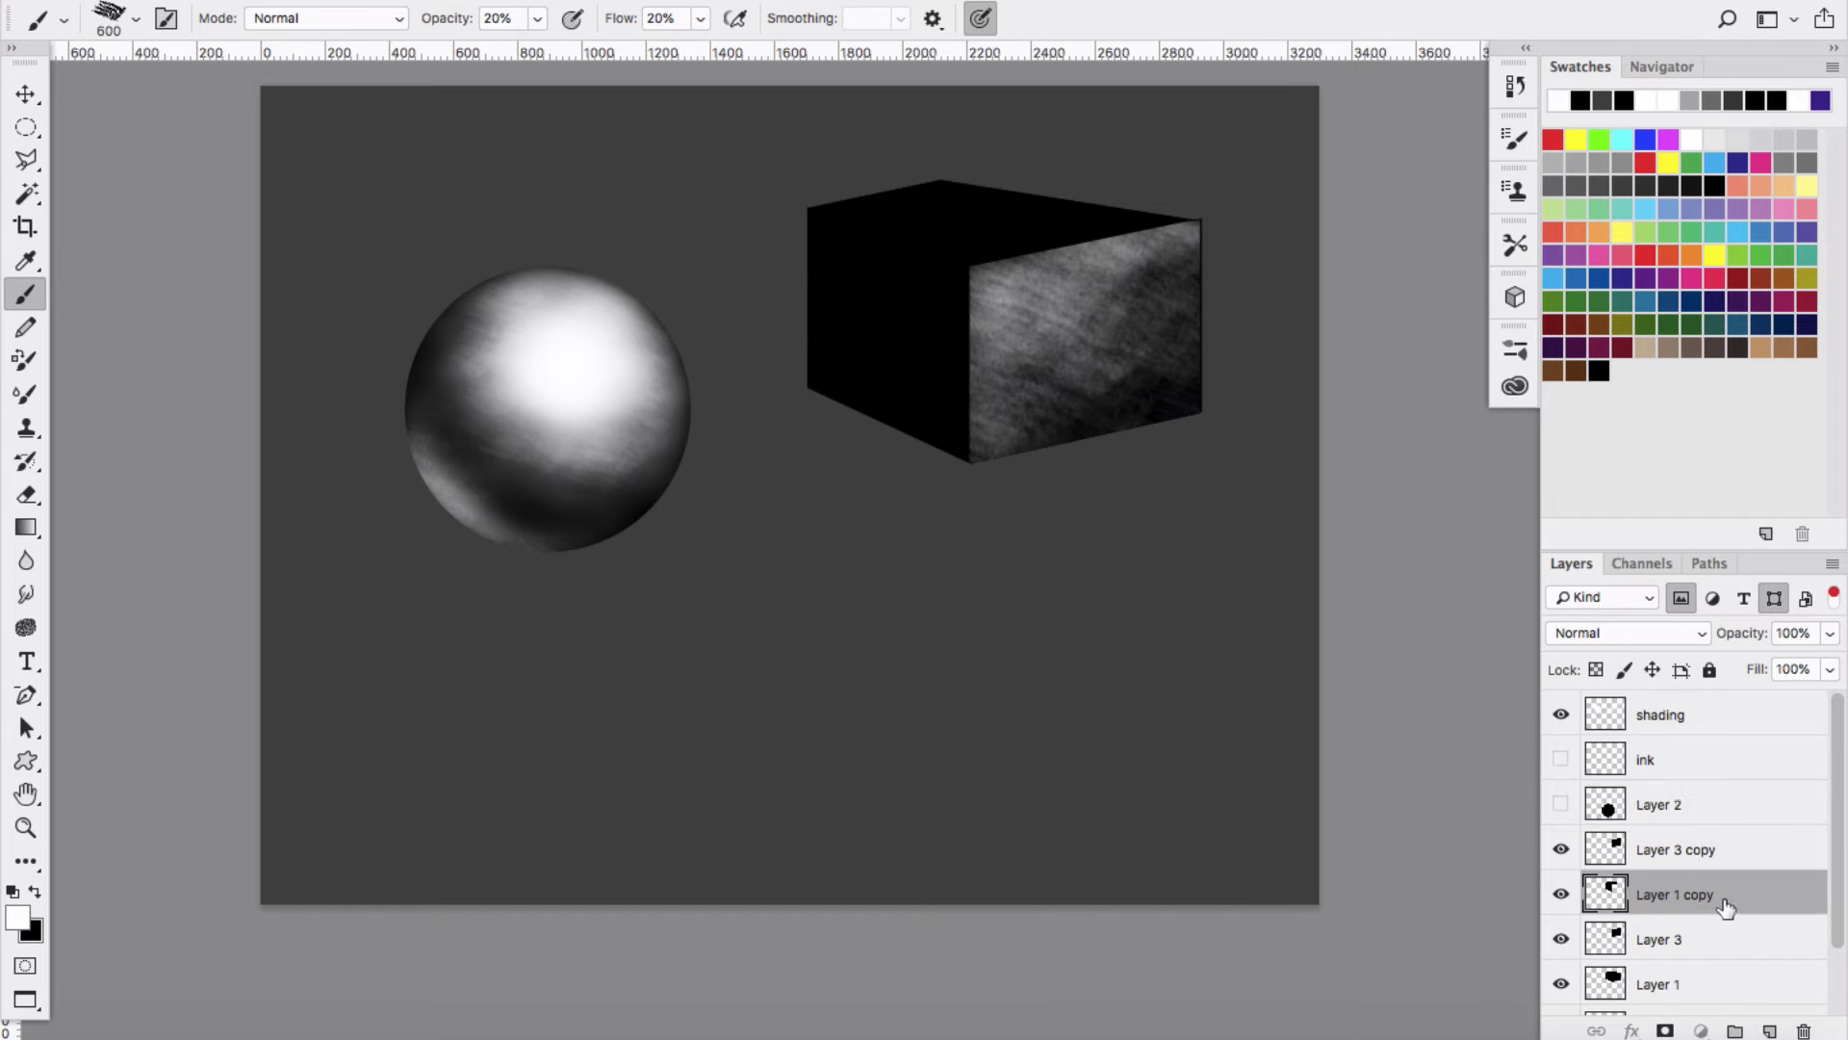
Duplicate Layer 1 copy and trim the two copies with the Polygonal Lasso to separate the box's top face from its left face.
left_click_drag(1727, 907, 1769, 1030)
key("l")
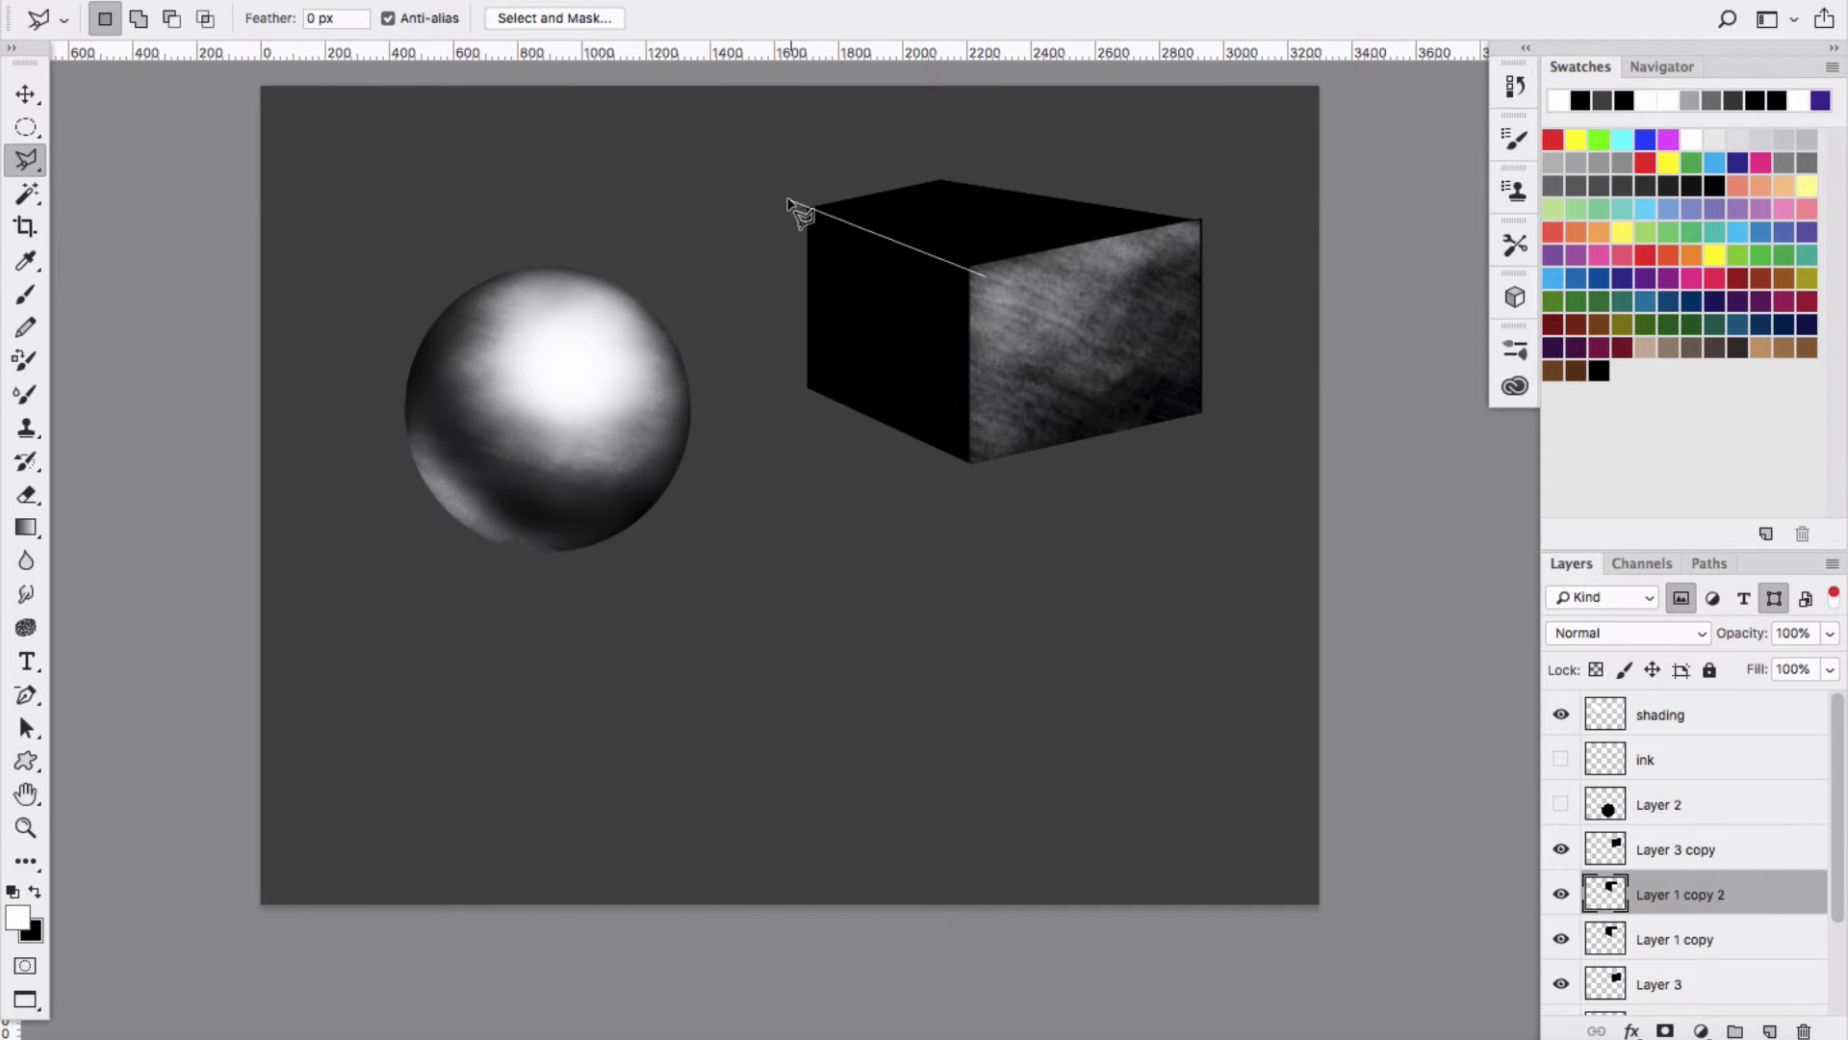
left_click(1615, 923)
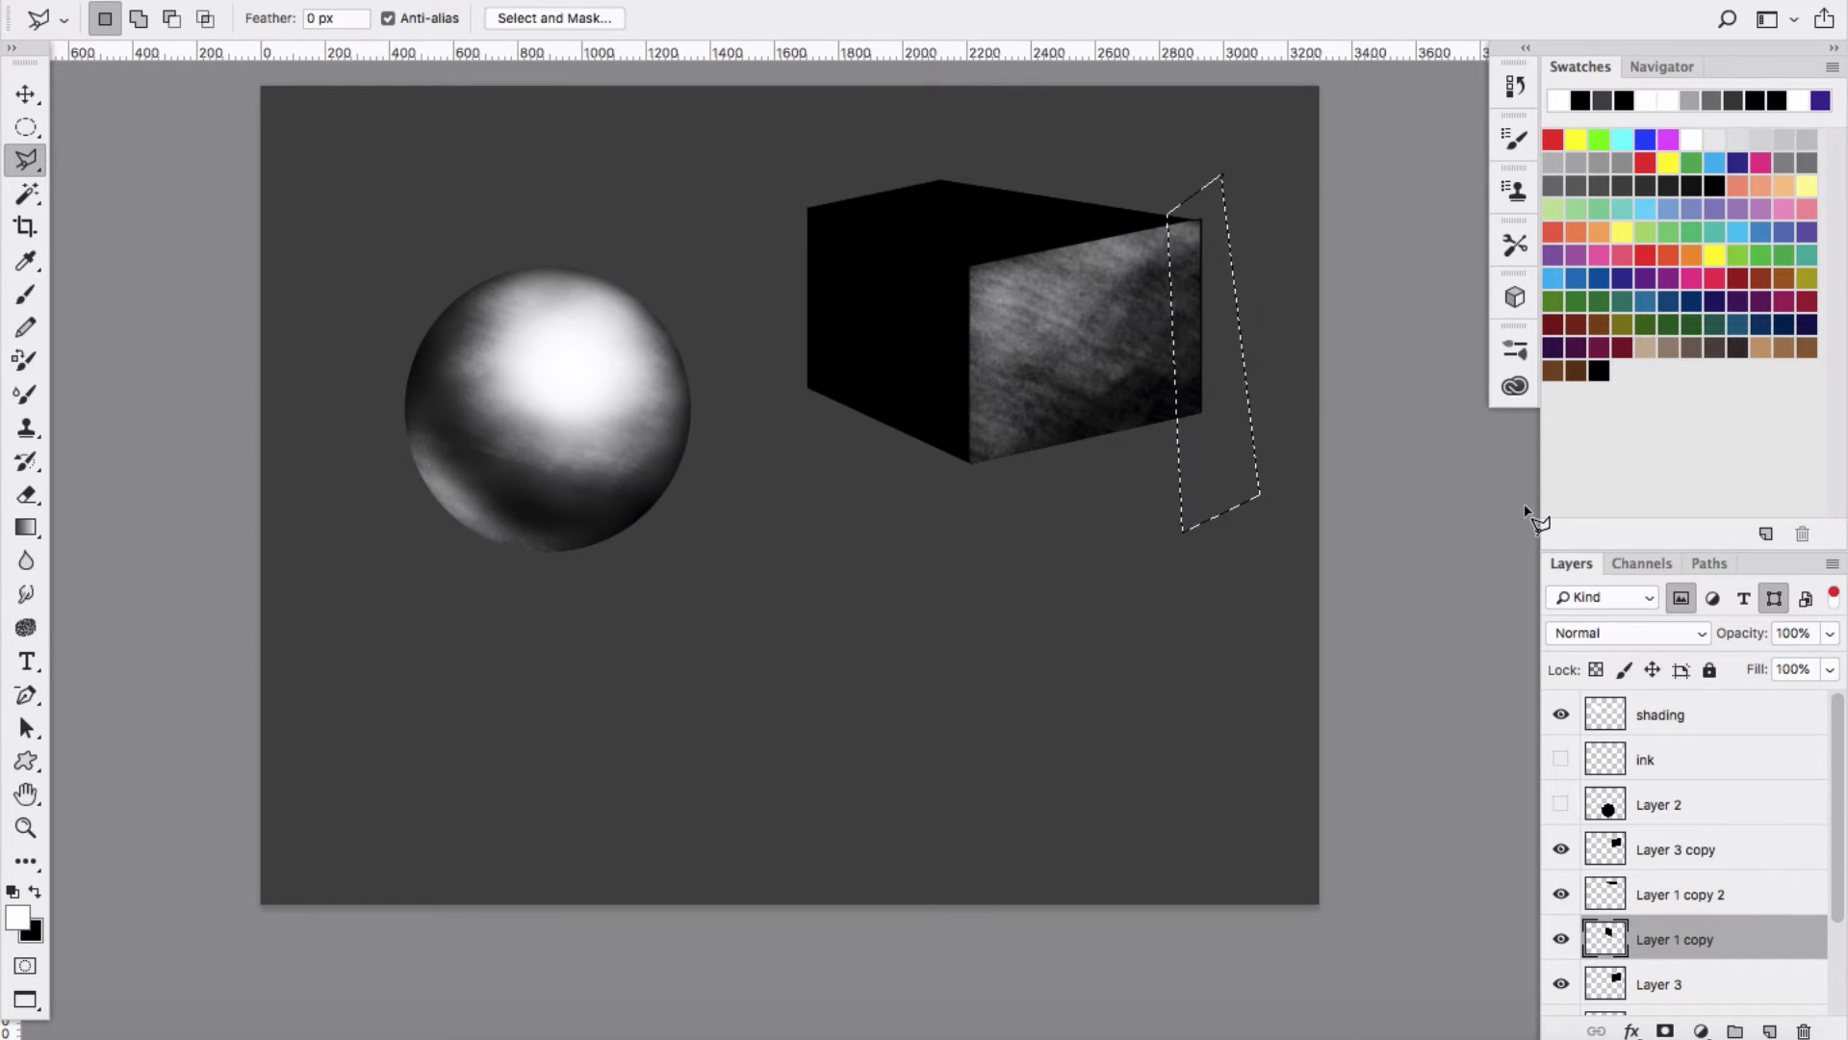
Hide Layer 3 and Layer 1, check the separated face layers, and clear the leftover right edge from Layer 1 copy 2.
scroll(1569, 962, "down", 2)
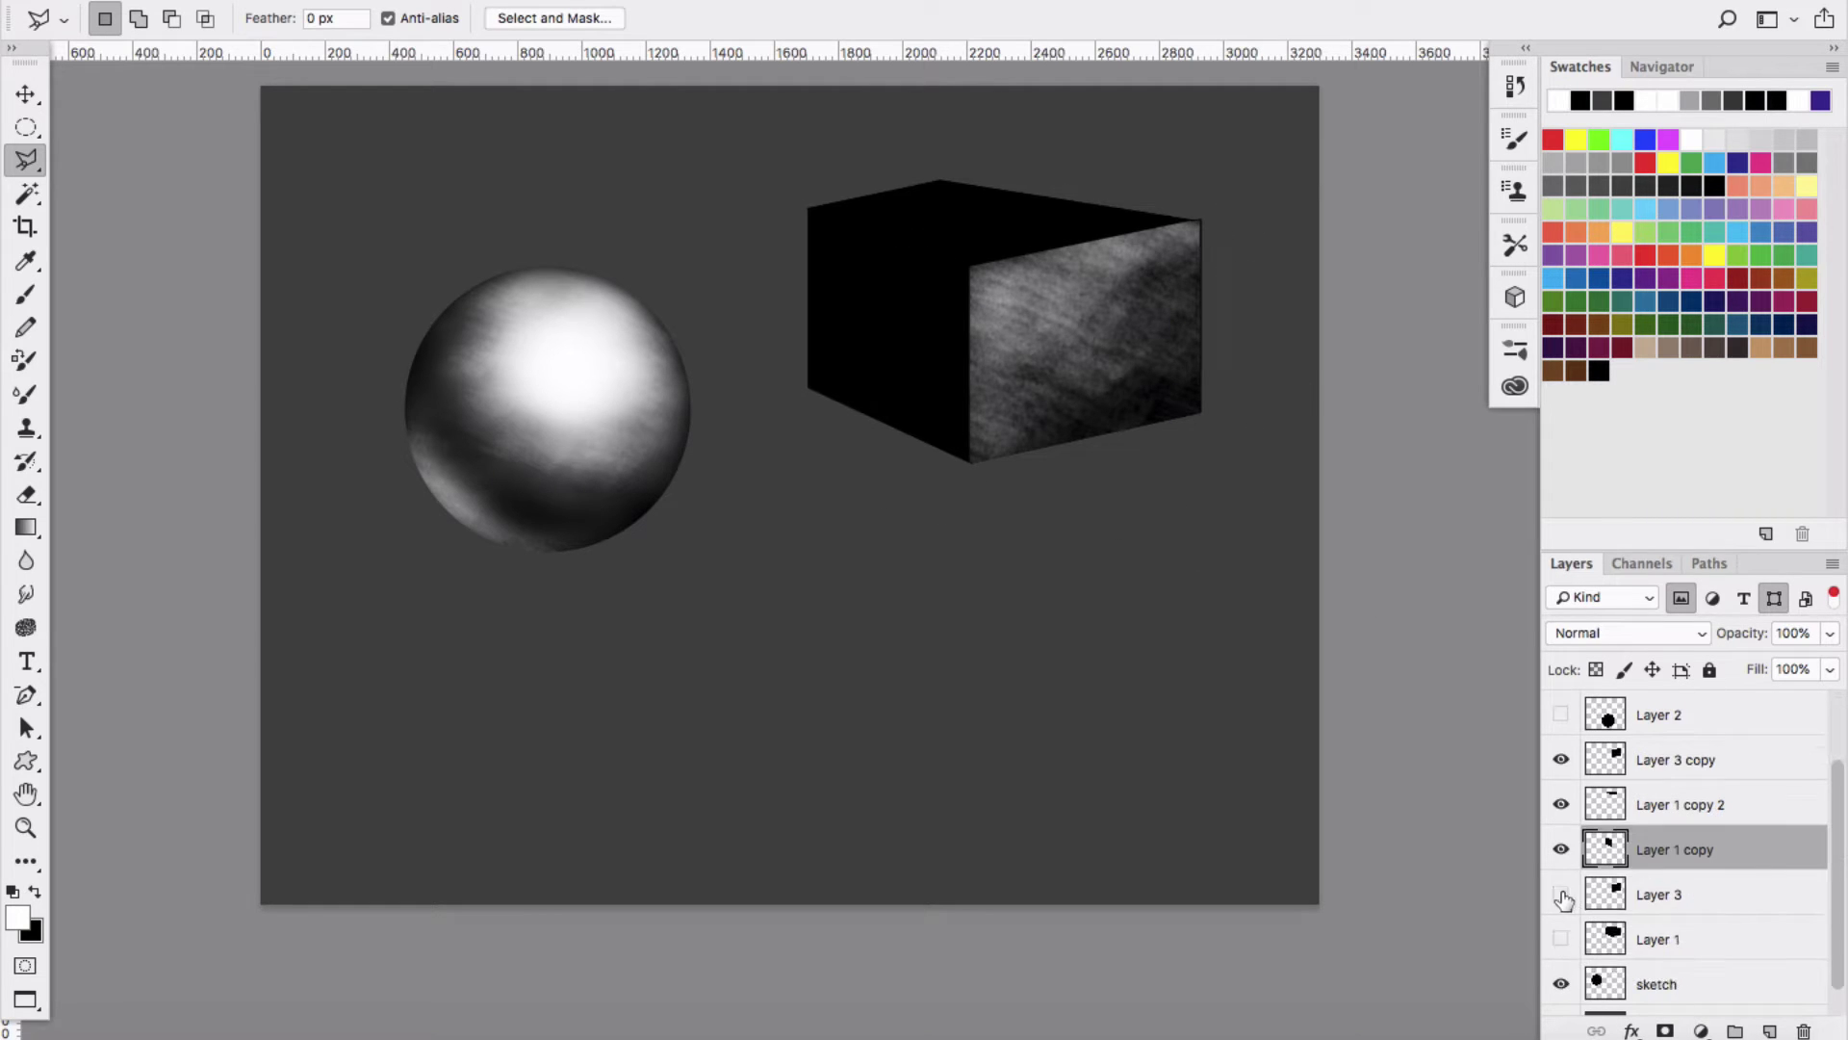
left_click(1560, 849)
left_click(1560, 849)
left_click(1560, 805)
left_click(1560, 805)
left_click(1637, 805)
left_click(1218, 198)
left_click(1187, 246)
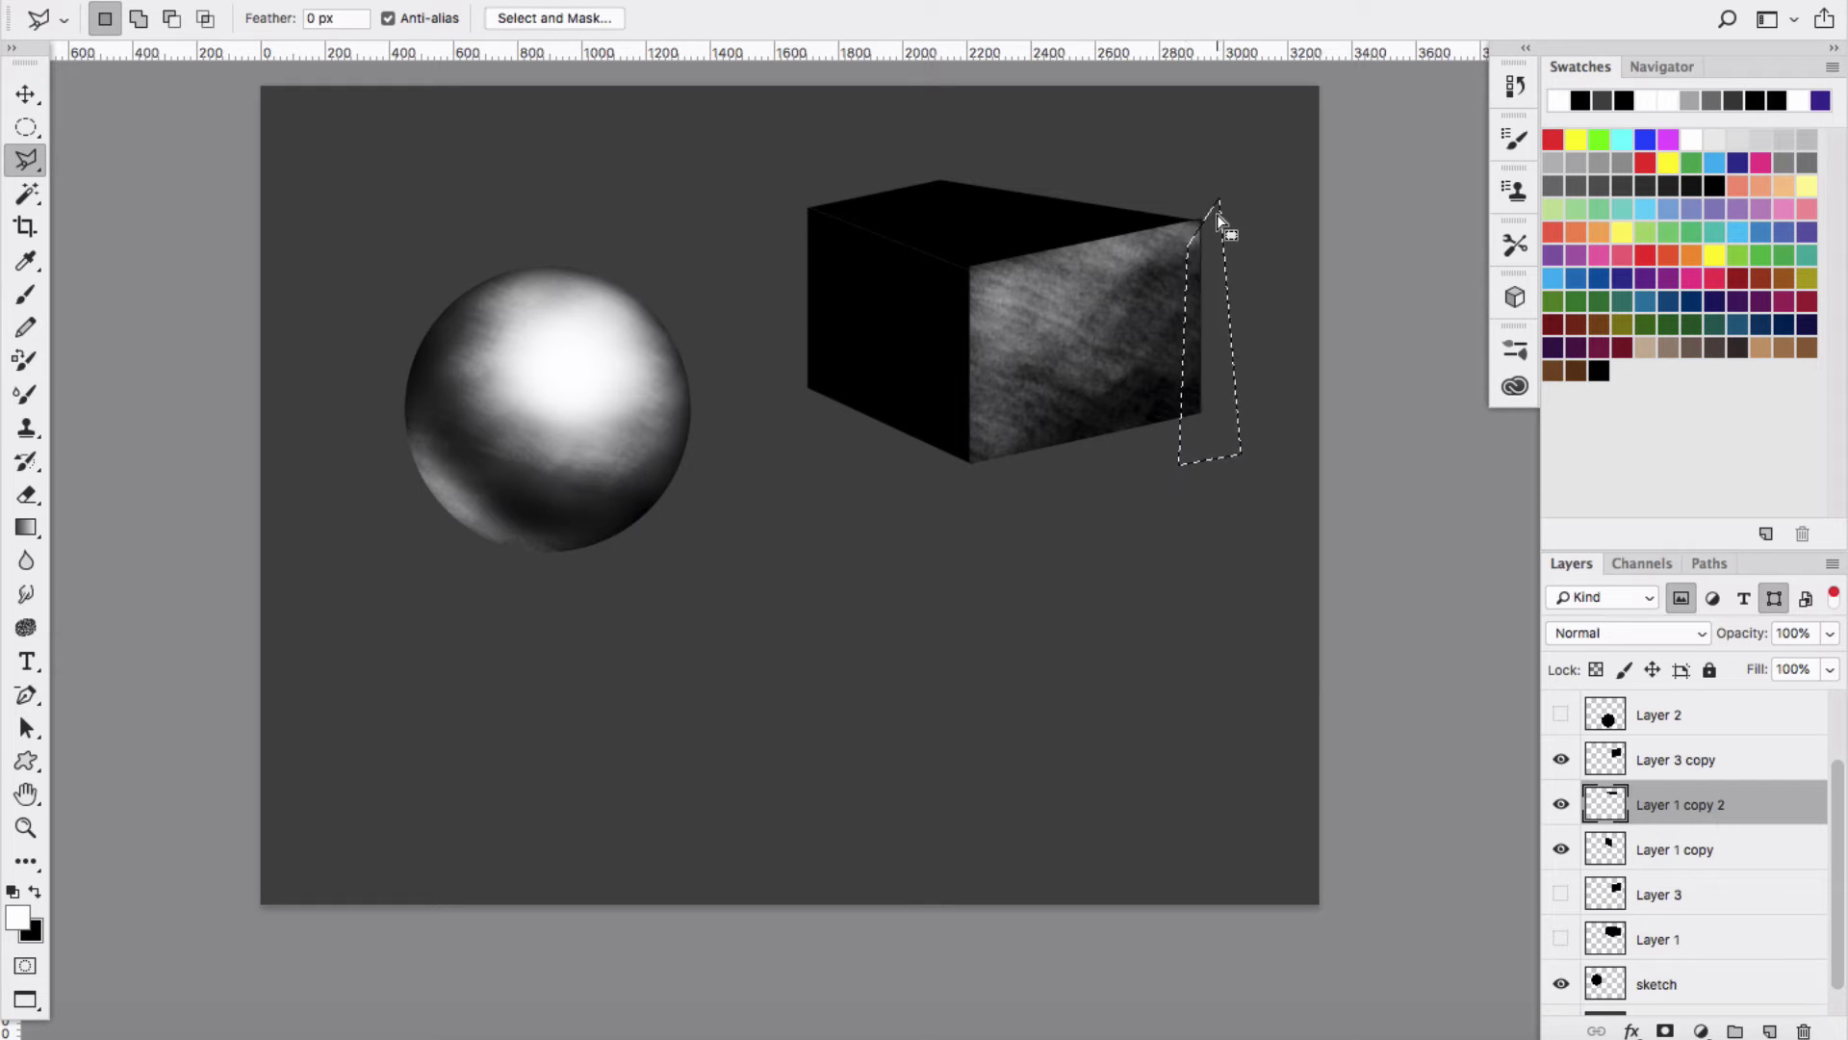
Brush white texture over the box's top face on Layer 1 copy 2 and its left face on Layer 1 copy.
key("b")
mouse_move(949, 248)
left_mouse_down()
mouse_move(915, 181)
mouse_move(923, 241)
mouse_move(839, 213)
mouse_move(1108, 224)
mouse_move(942, 212)
mouse_move(978, 187)
mouse_move(928, 237)
mouse_move(947, 190)
mouse_move(1030, 238)
left_mouse_up()
left_click(1605, 759)
left_click(1604, 857)
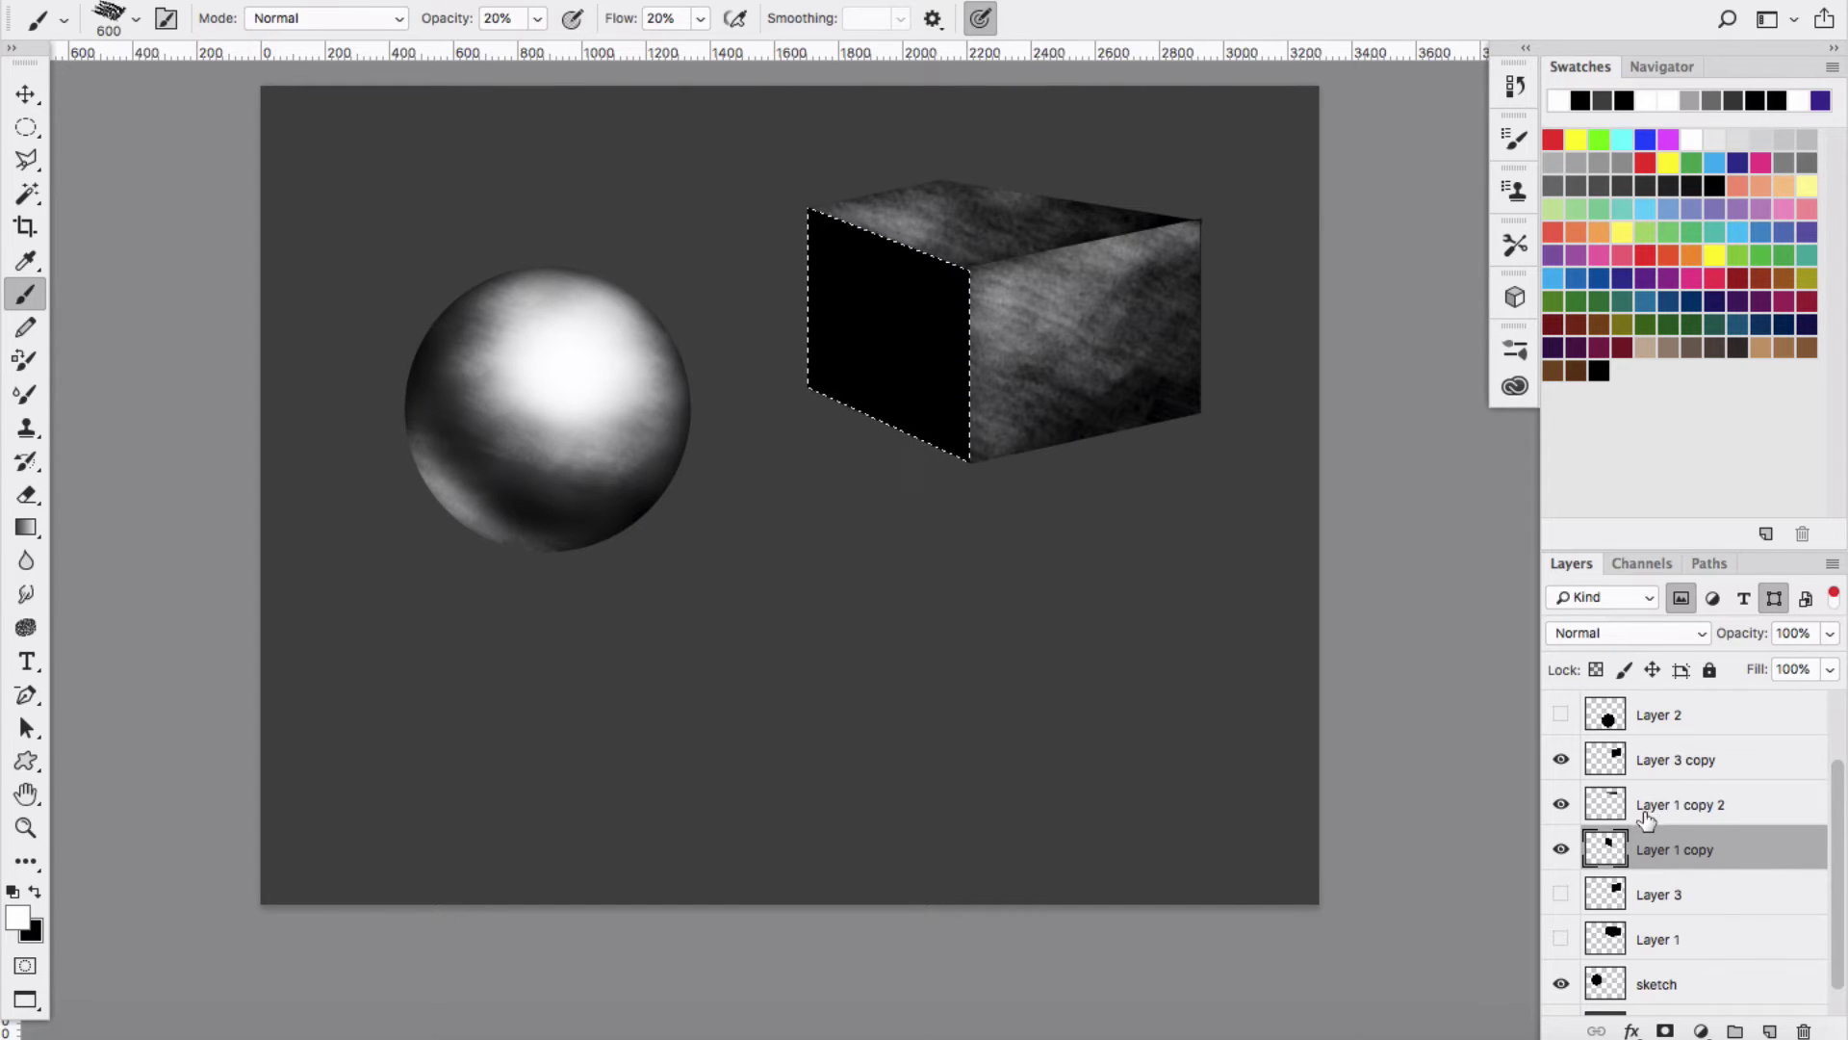
key("super+h")
mouse_move(938, 312)
left_mouse_down()
mouse_move(935, 268)
mouse_move(832, 353)
mouse_move(915, 273)
mouse_move(818, 355)
mouse_move(915, 340)
mouse_move(857, 234)
mouse_move(822, 217)
mouse_move(912, 286)
mouse_move(819, 285)
mouse_move(914, 428)
mouse_move(946, 376)
mouse_move(829, 256)
mouse_move(896, 385)
left_mouse_up()
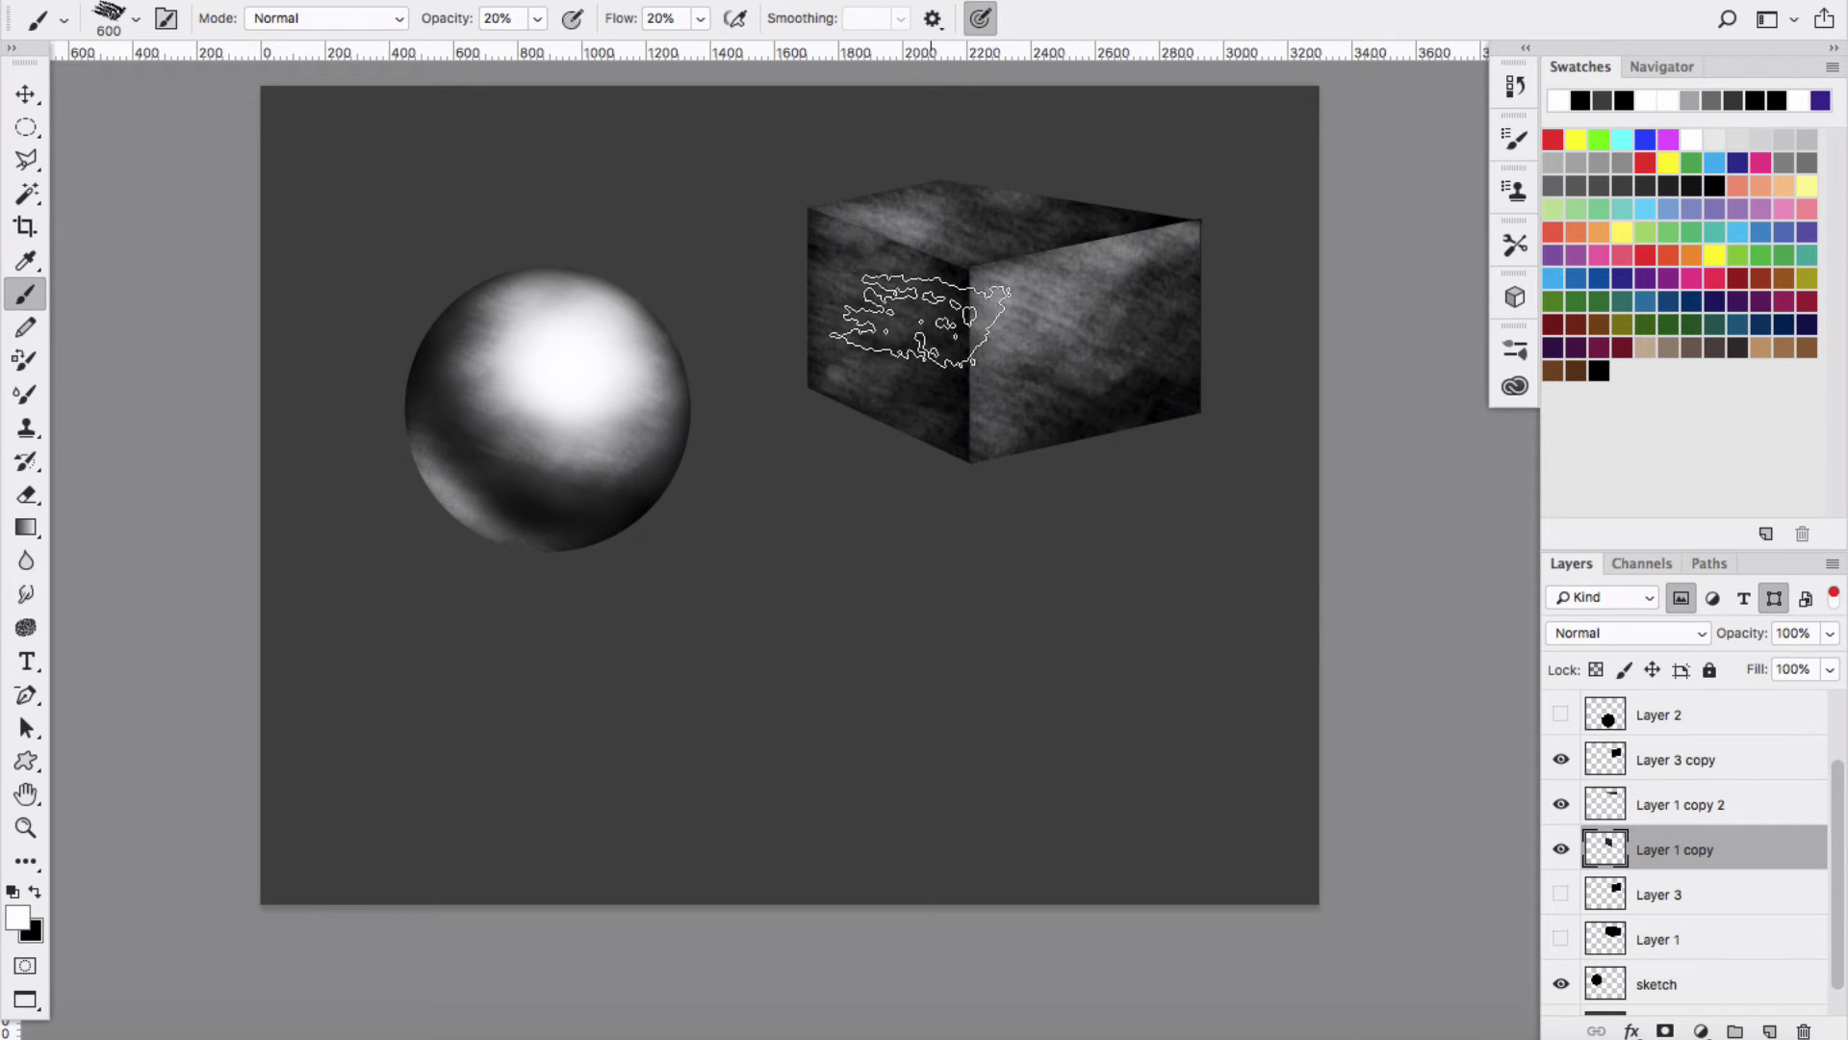
mouse_move(921, 322)
left_mouse_down()
mouse_move(876, 337)
mouse_move(903, 486)
mouse_move(848, 342)
mouse_move(866, 296)
mouse_move(882, 357)
left_mouse_up()
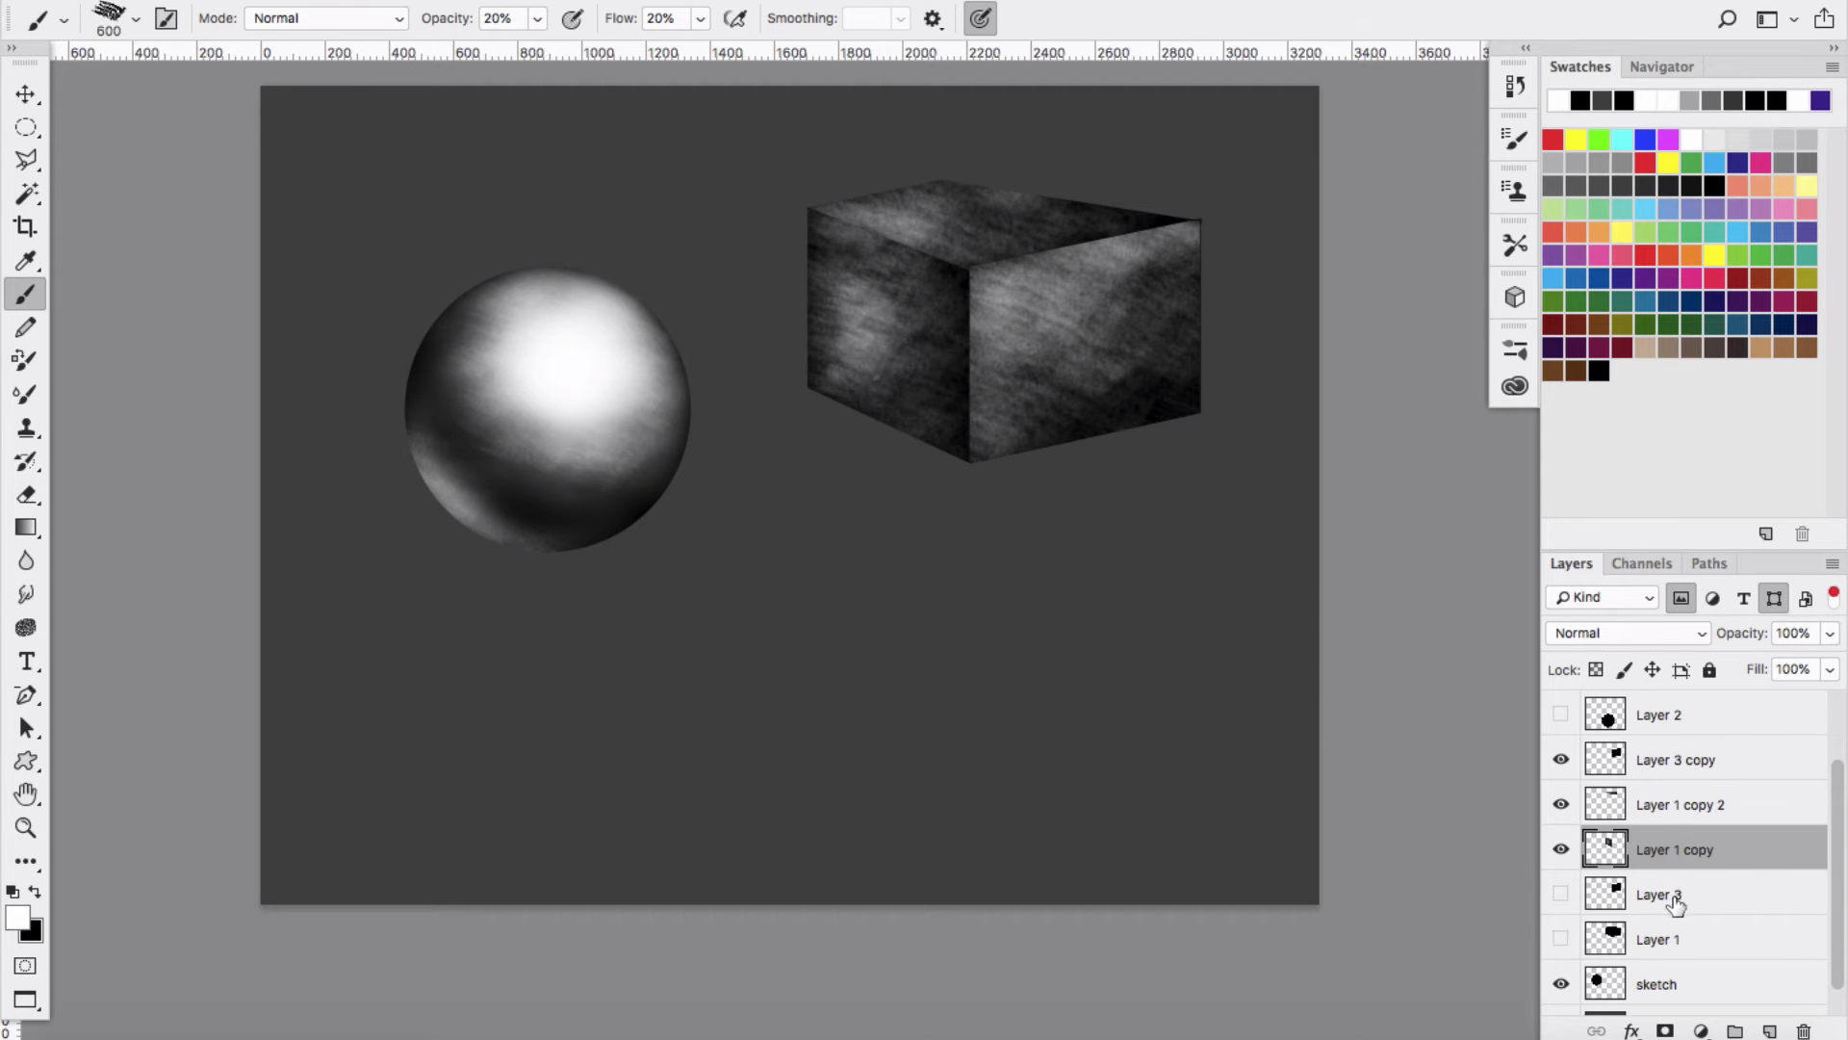
Lock transparent pixels on Layer 3 copy and Layer 1 copy 2, and brush a white highlight on the box's right face.
left_click(1674, 760)
key("slash")
mouse_move(1029, 314)
left_mouse_down()
mouse_move(1078, 296)
mouse_move(1049, 437)
mouse_move(1102, 306)
mouse_move(1029, 315)
mouse_move(1072, 279)
left_mouse_up()
left_click(1634, 801)
key("slash")
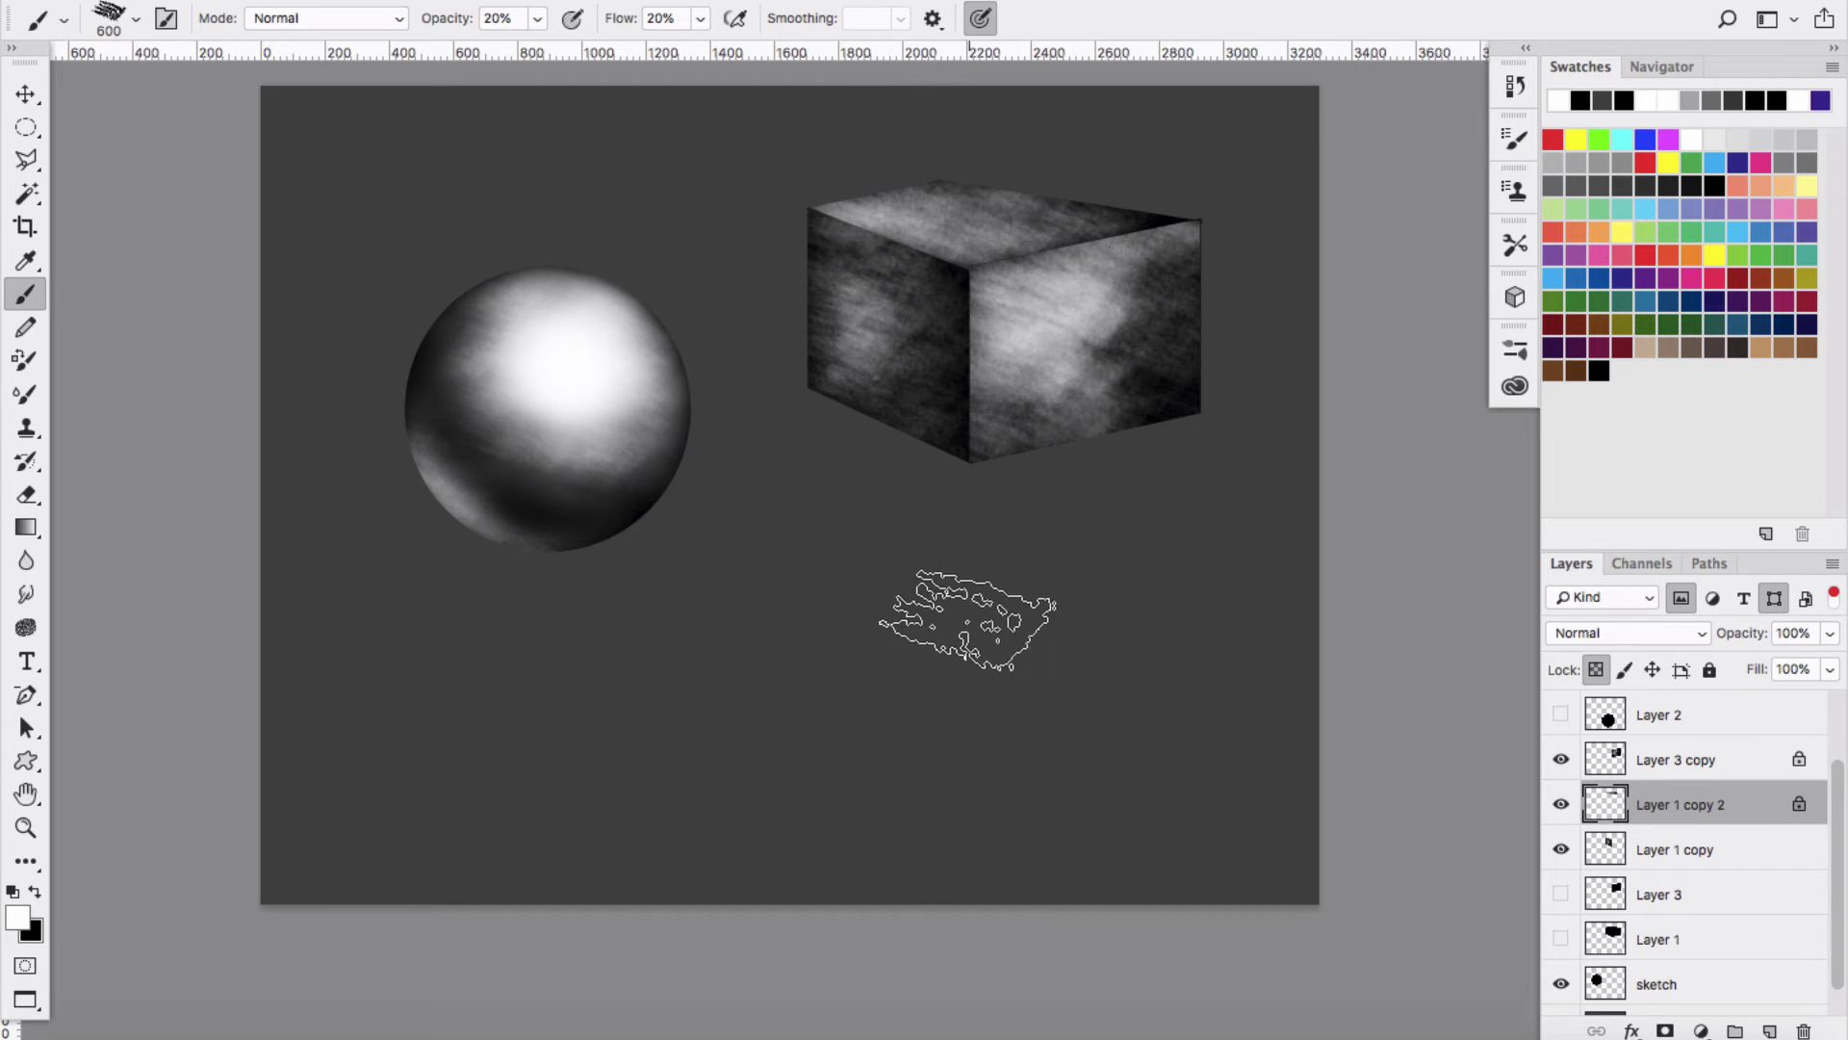
Lock transparent pixels on Layer 1 copy and brush black and white texture across the box's left, top and right faces.
key("x")
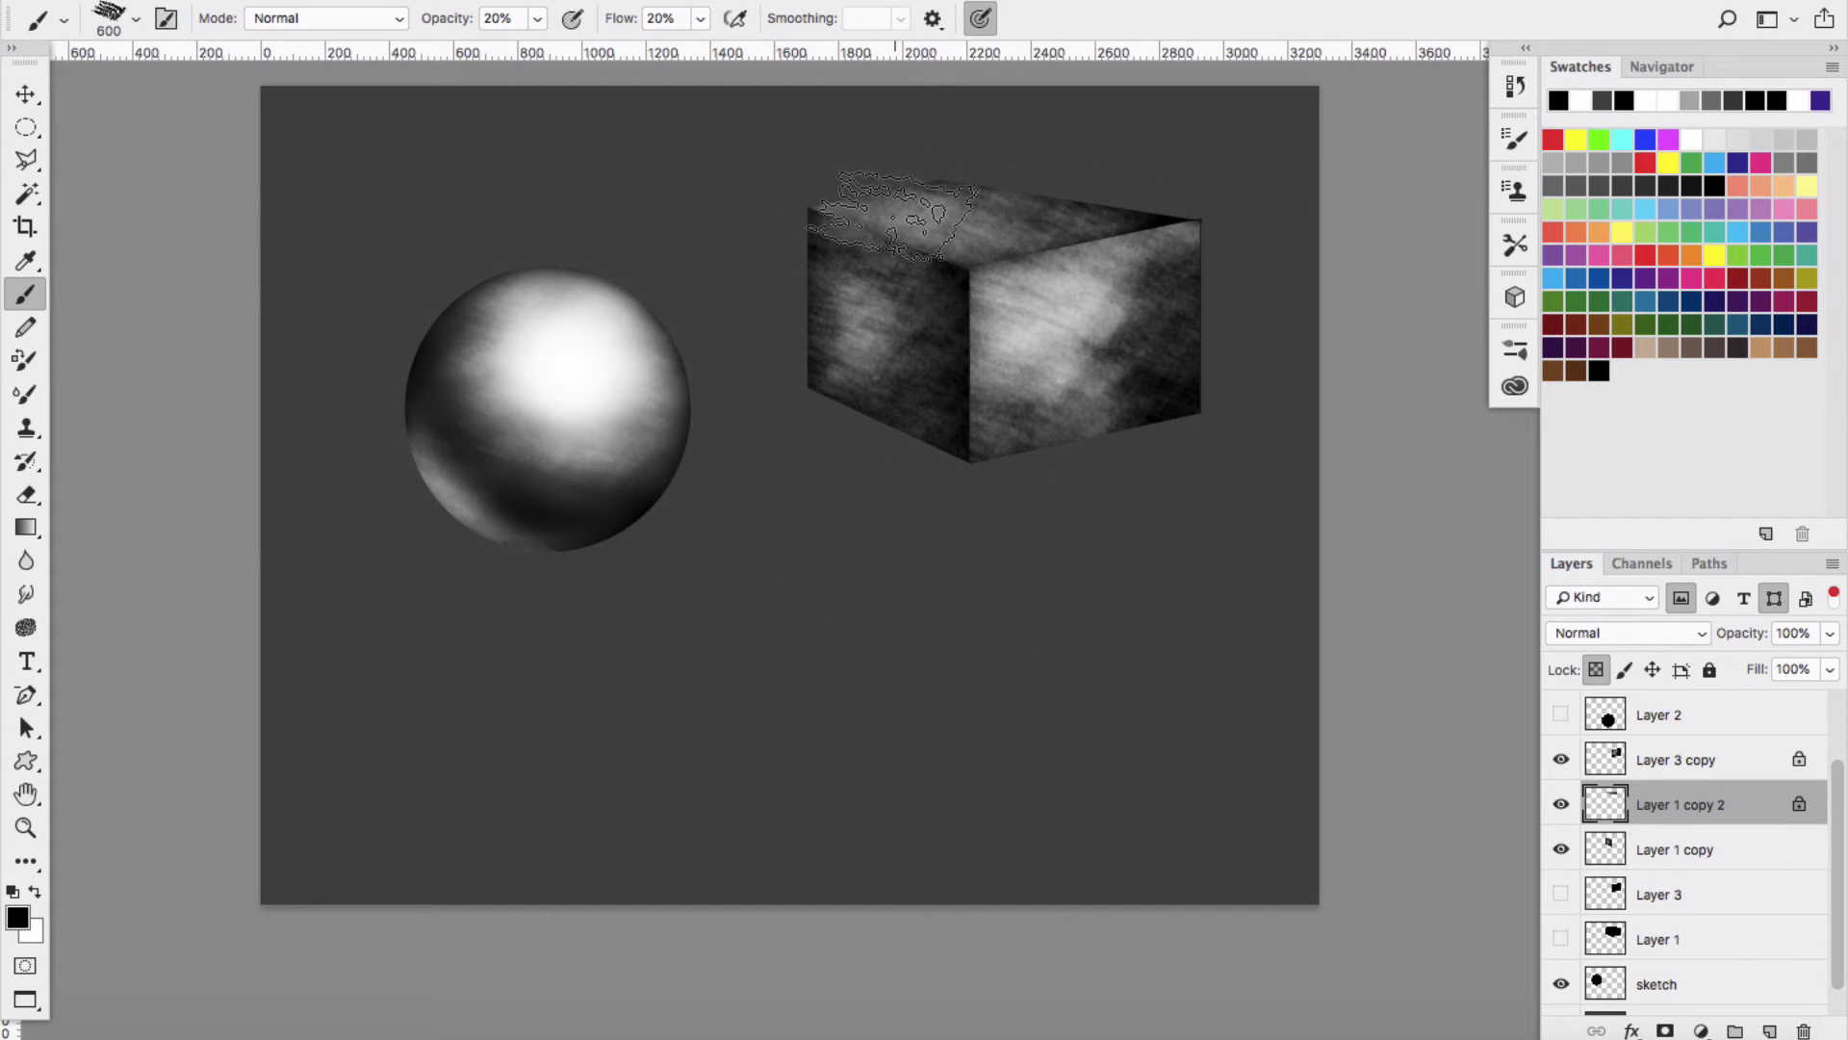
key("alt+bracketleft")
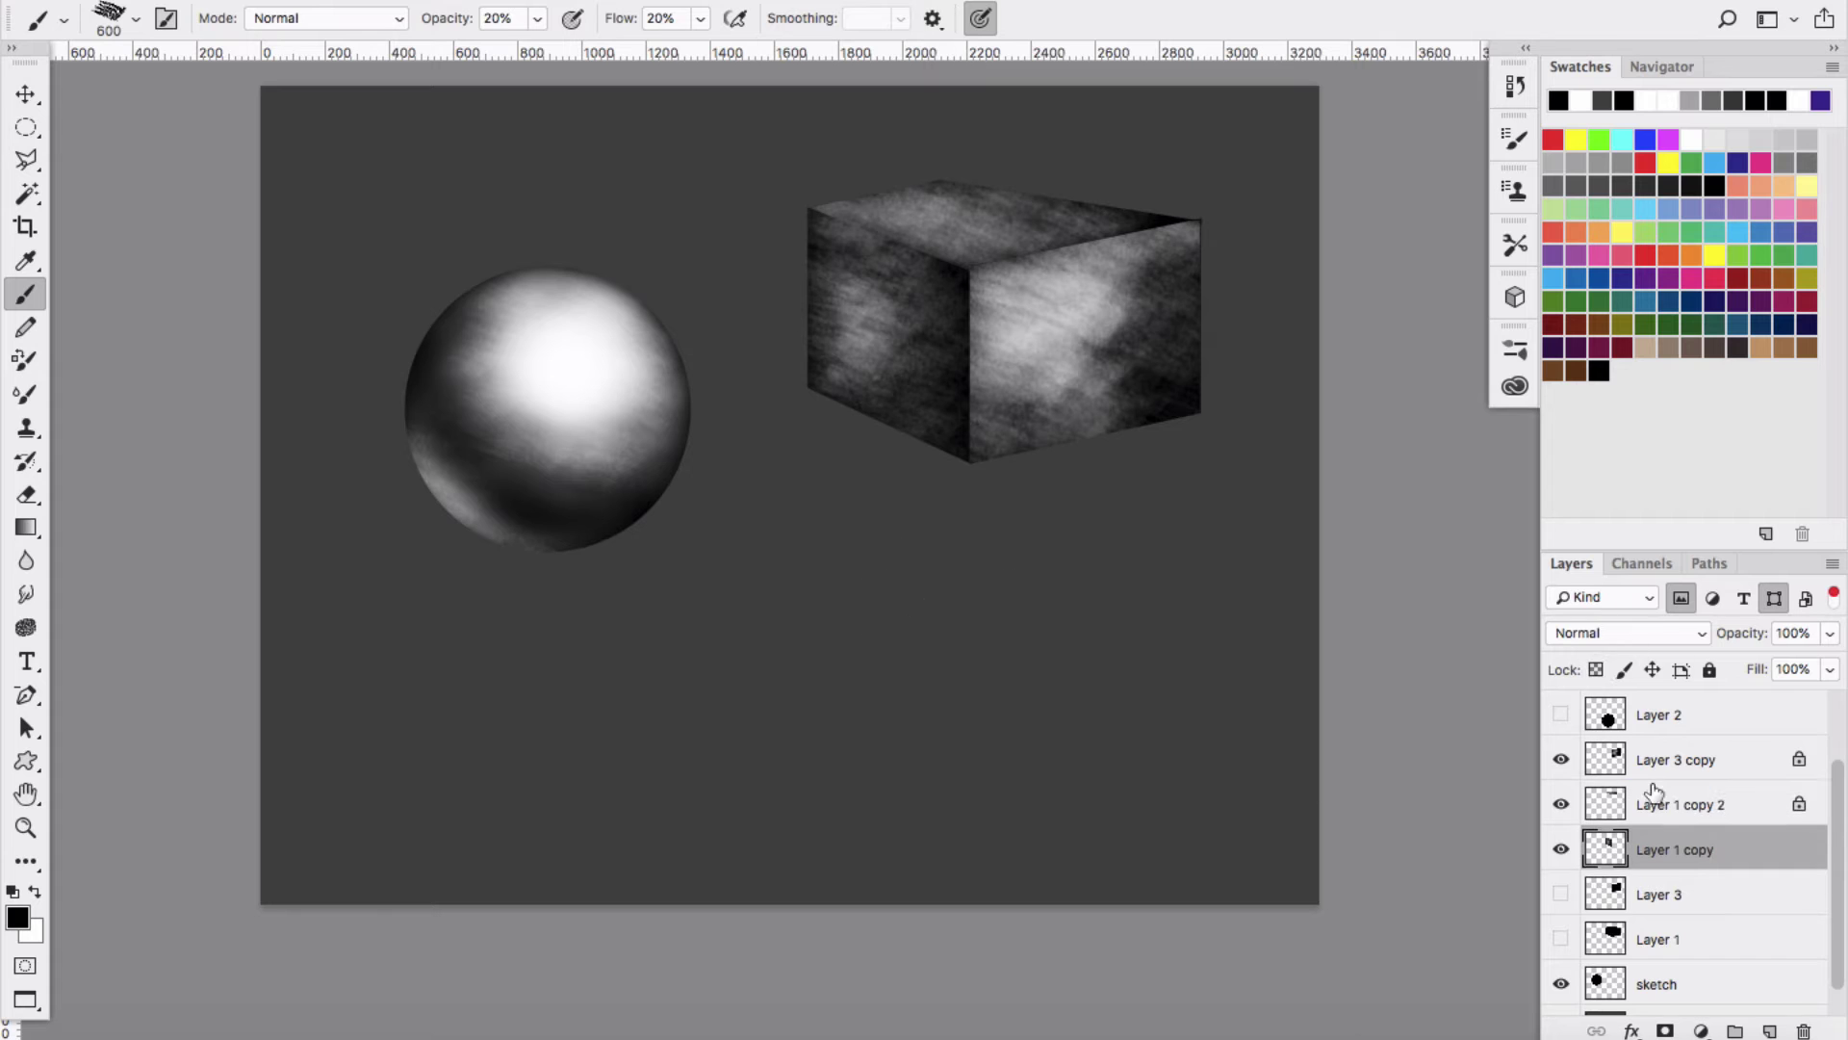
mouse_move(943, 289)
left_mouse_down()
mouse_move(930, 369)
mouse_move(901, 327)
mouse_move(844, 322)
mouse_move(863, 221)
mouse_move(815, 241)
mouse_move(884, 277)
mouse_move(917, 339)
mouse_move(943, 260)
mouse_move(874, 270)
mouse_move(948, 314)
mouse_move(820, 375)
mouse_move(956, 388)
mouse_move(963, 355)
mouse_move(795, 319)
mouse_move(963, 414)
left_mouse_up()
key("alt+]")
mouse_move(929, 175)
left_mouse_down()
mouse_move(1170, 204)
mouse_move(871, 169)
mouse_move(1049, 202)
left_mouse_up()
left_click(1605, 760)
mouse_move(1193, 270)
left_mouse_down()
mouse_move(1217, 403)
mouse_move(1239, 424)
mouse_move(1238, 236)
left_mouse_up()
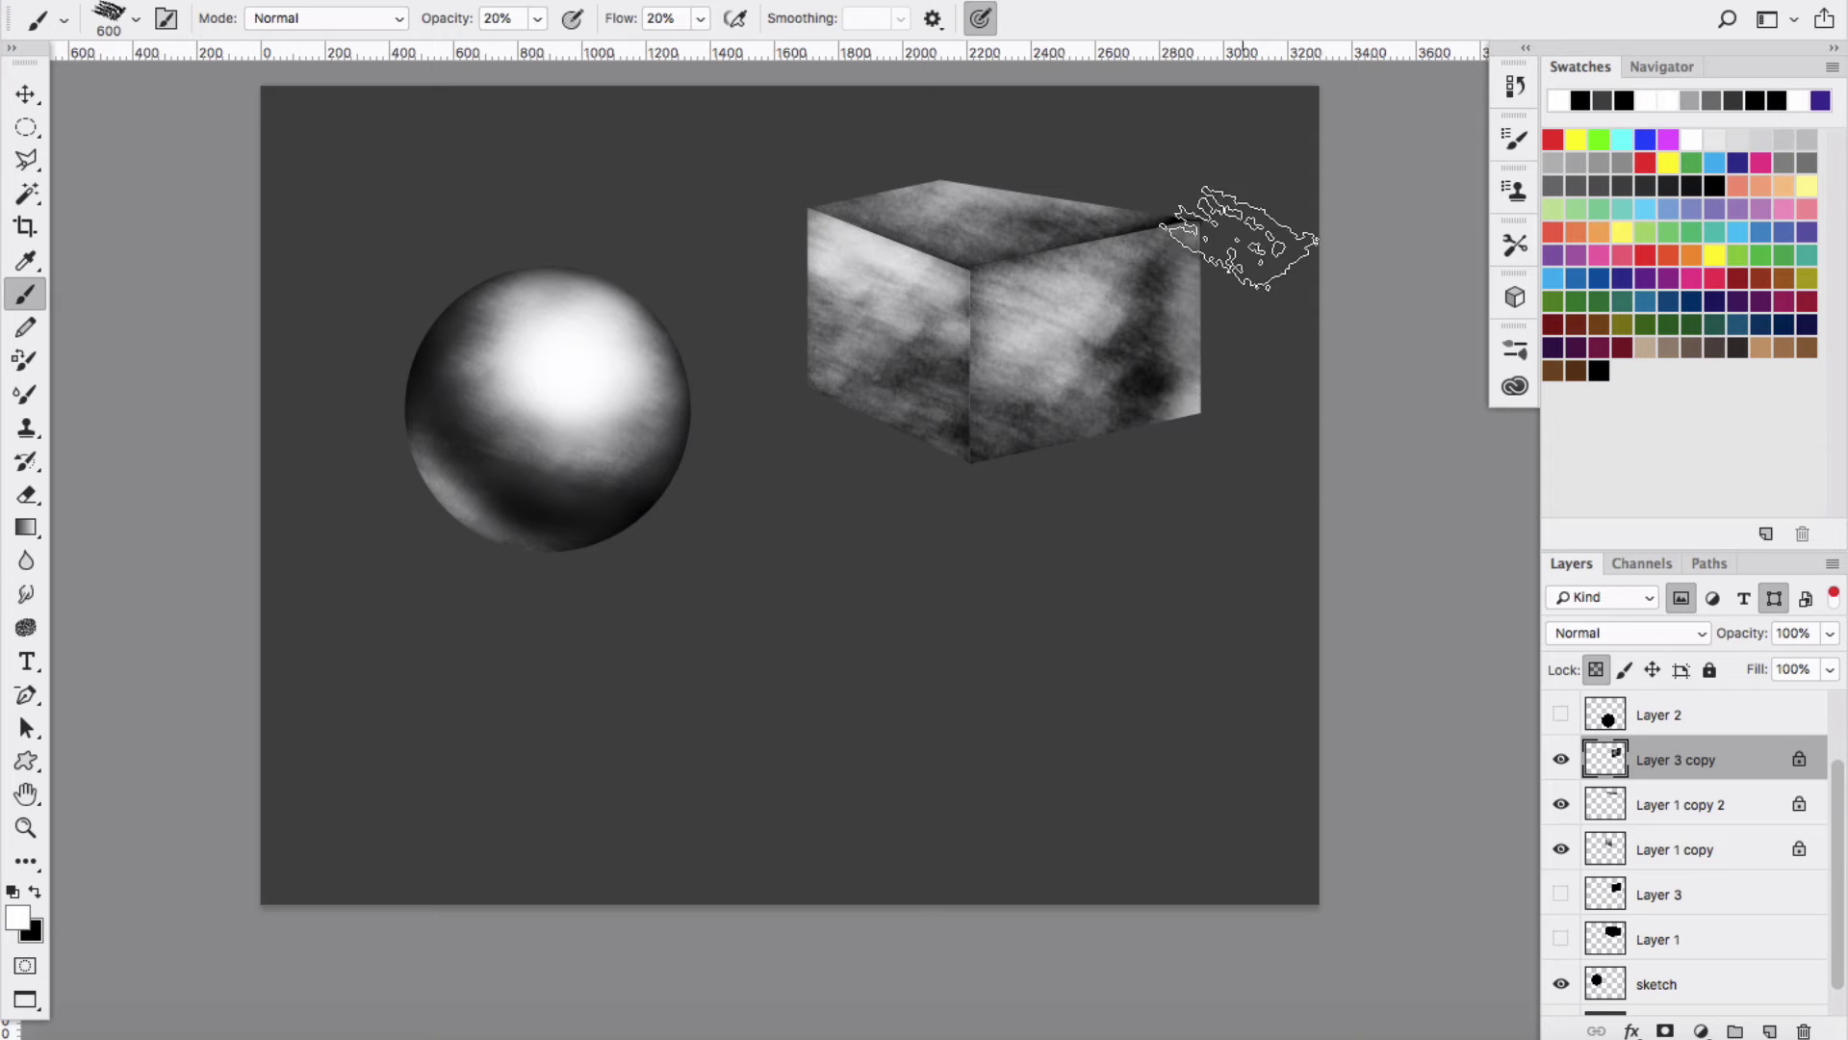
mouse_move(992, 486)
left_mouse_down()
mouse_move(1080, 464)
mouse_move(985, 494)
mouse_move(981, 552)
left_mouse_up()
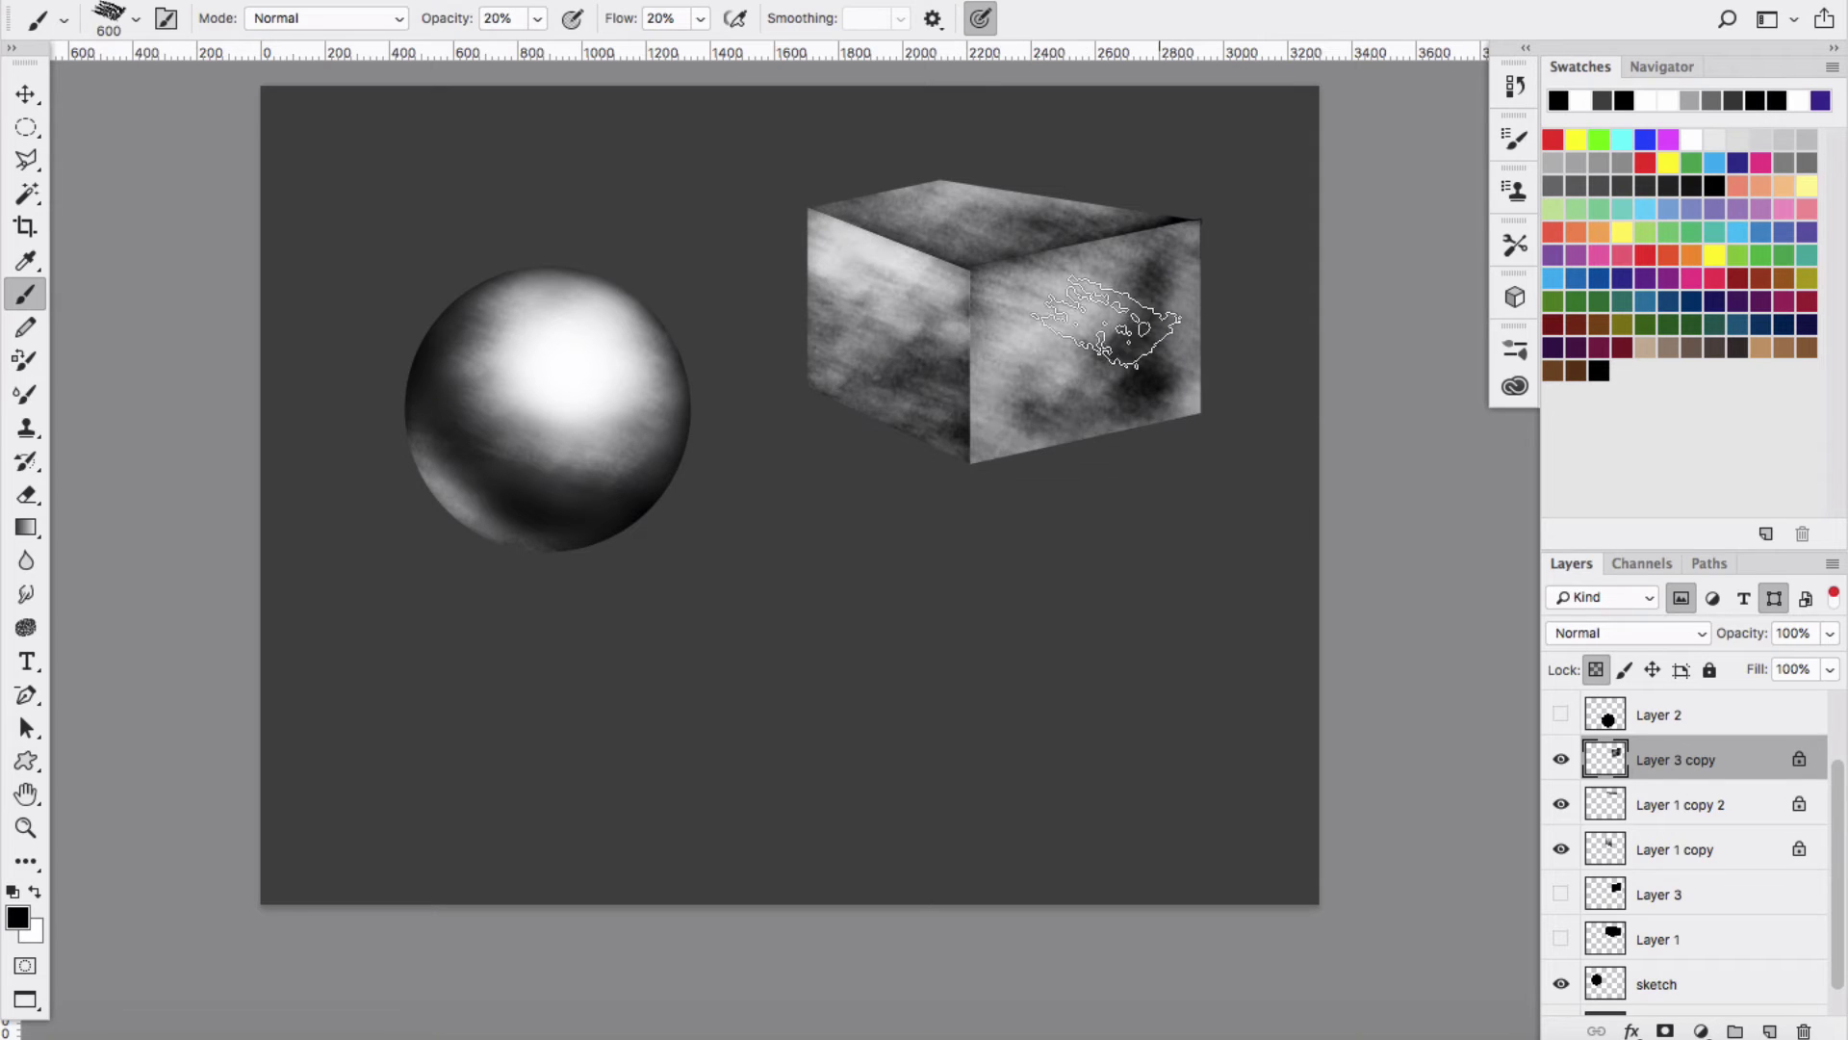
key("x")
Apply a Gaussian Blur with a radius of 111.9 pixels to Layer 3 copy.
left_click(547, 2)
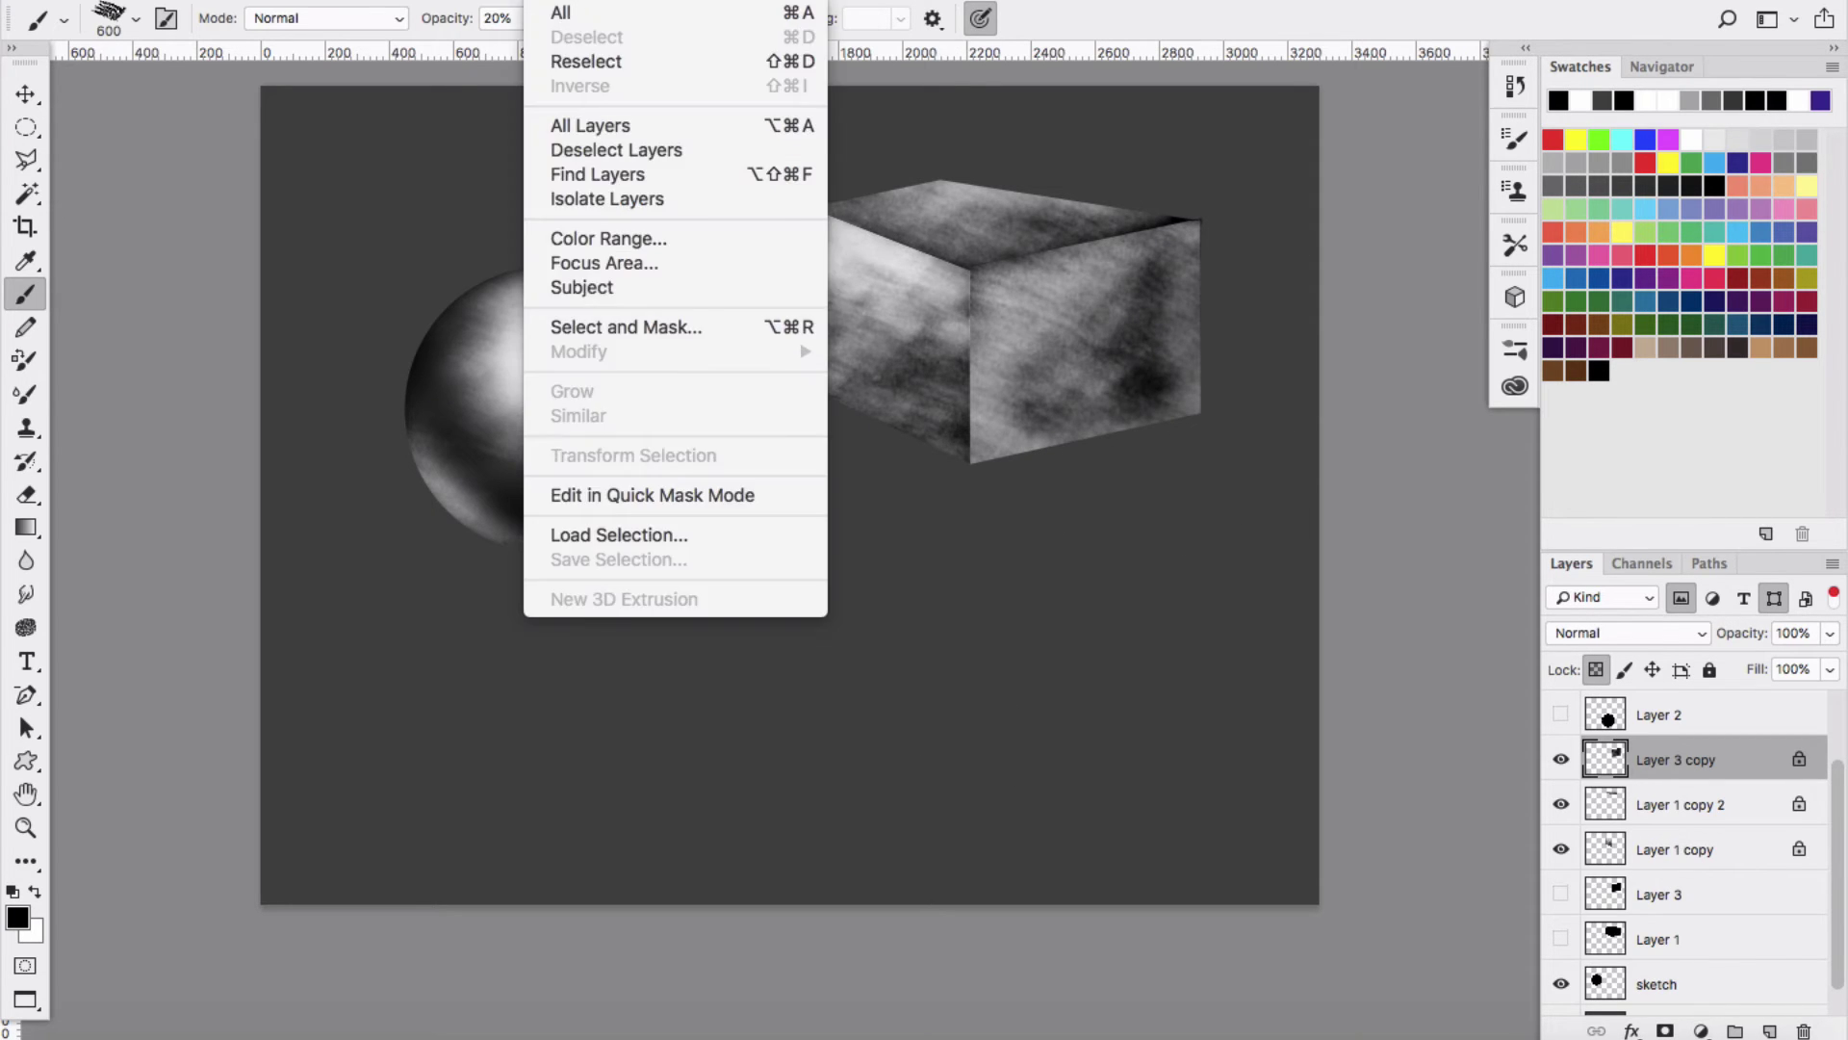
mouse_move(624, 2)
mouse_move(689, 288)
left_click(1028, 385)
left_click_drag(607, 838, 674, 835)
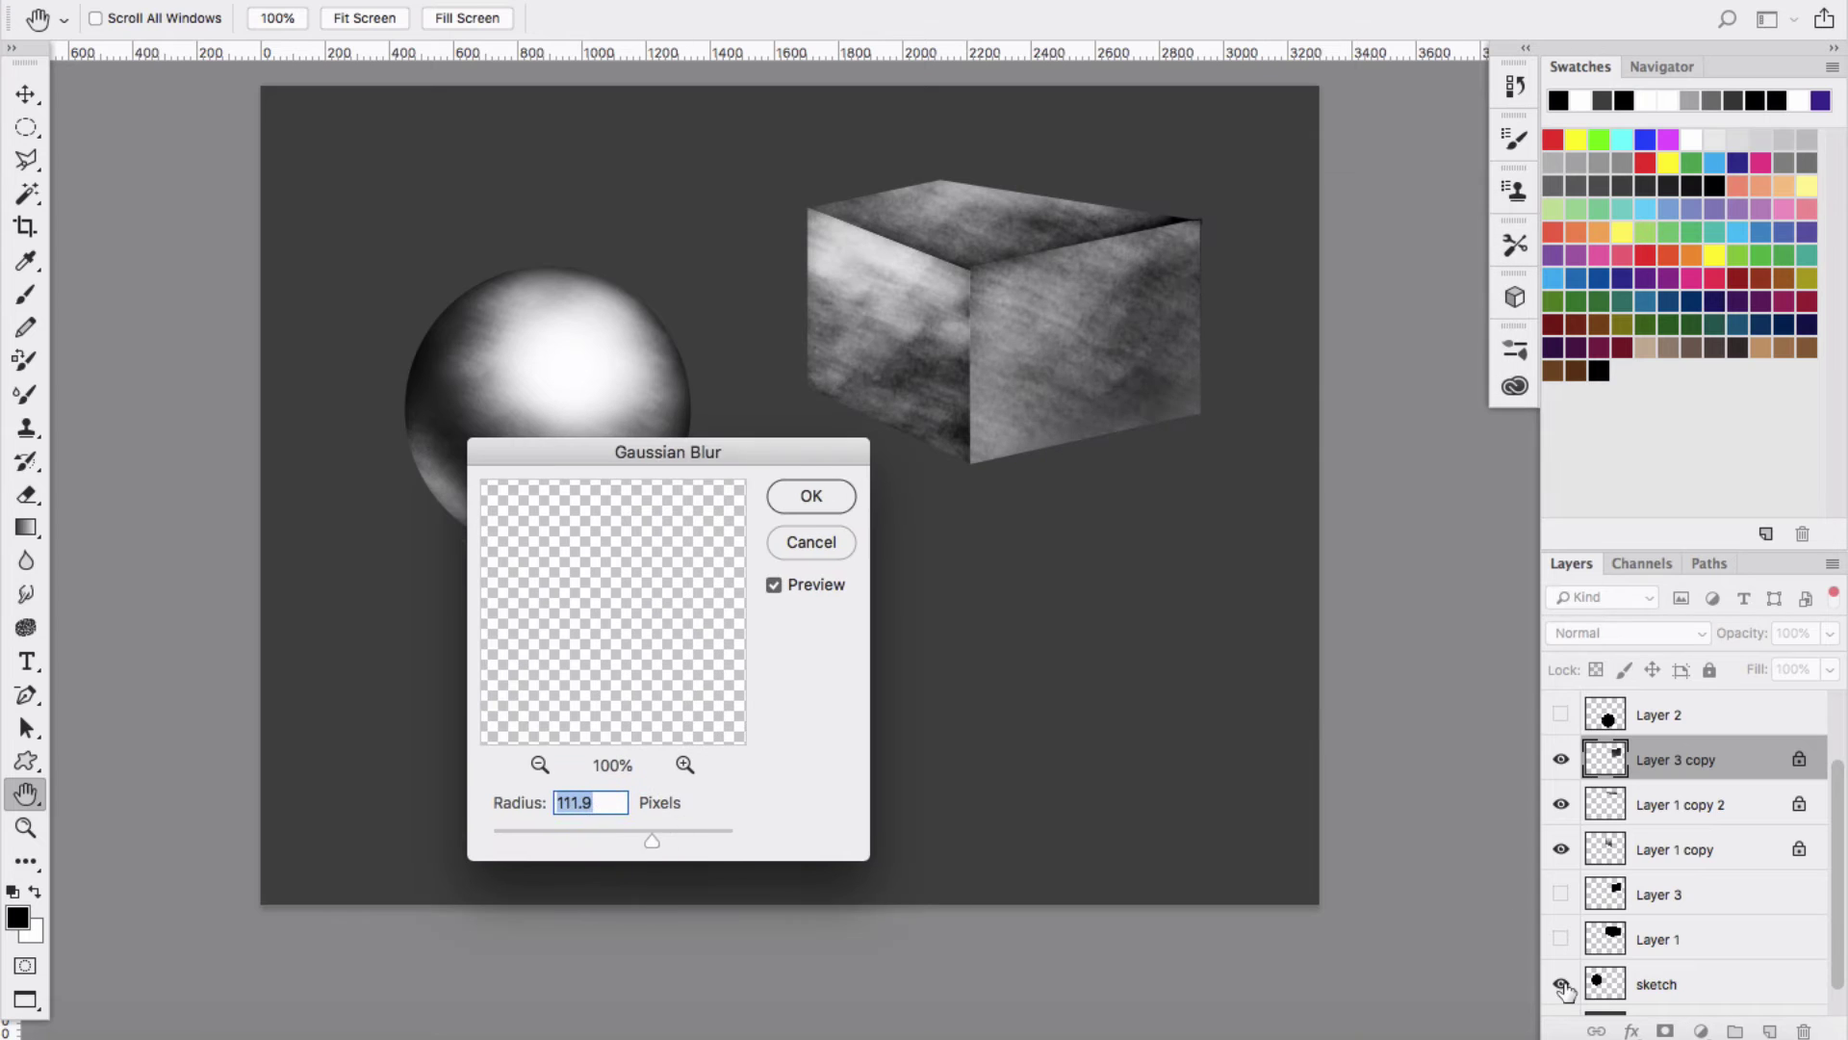
key("Return")
Copy the right face's texture from the shading layer to a new layer and merge it with Layer 3 copy.
scroll(1740, 825, "up", 2)
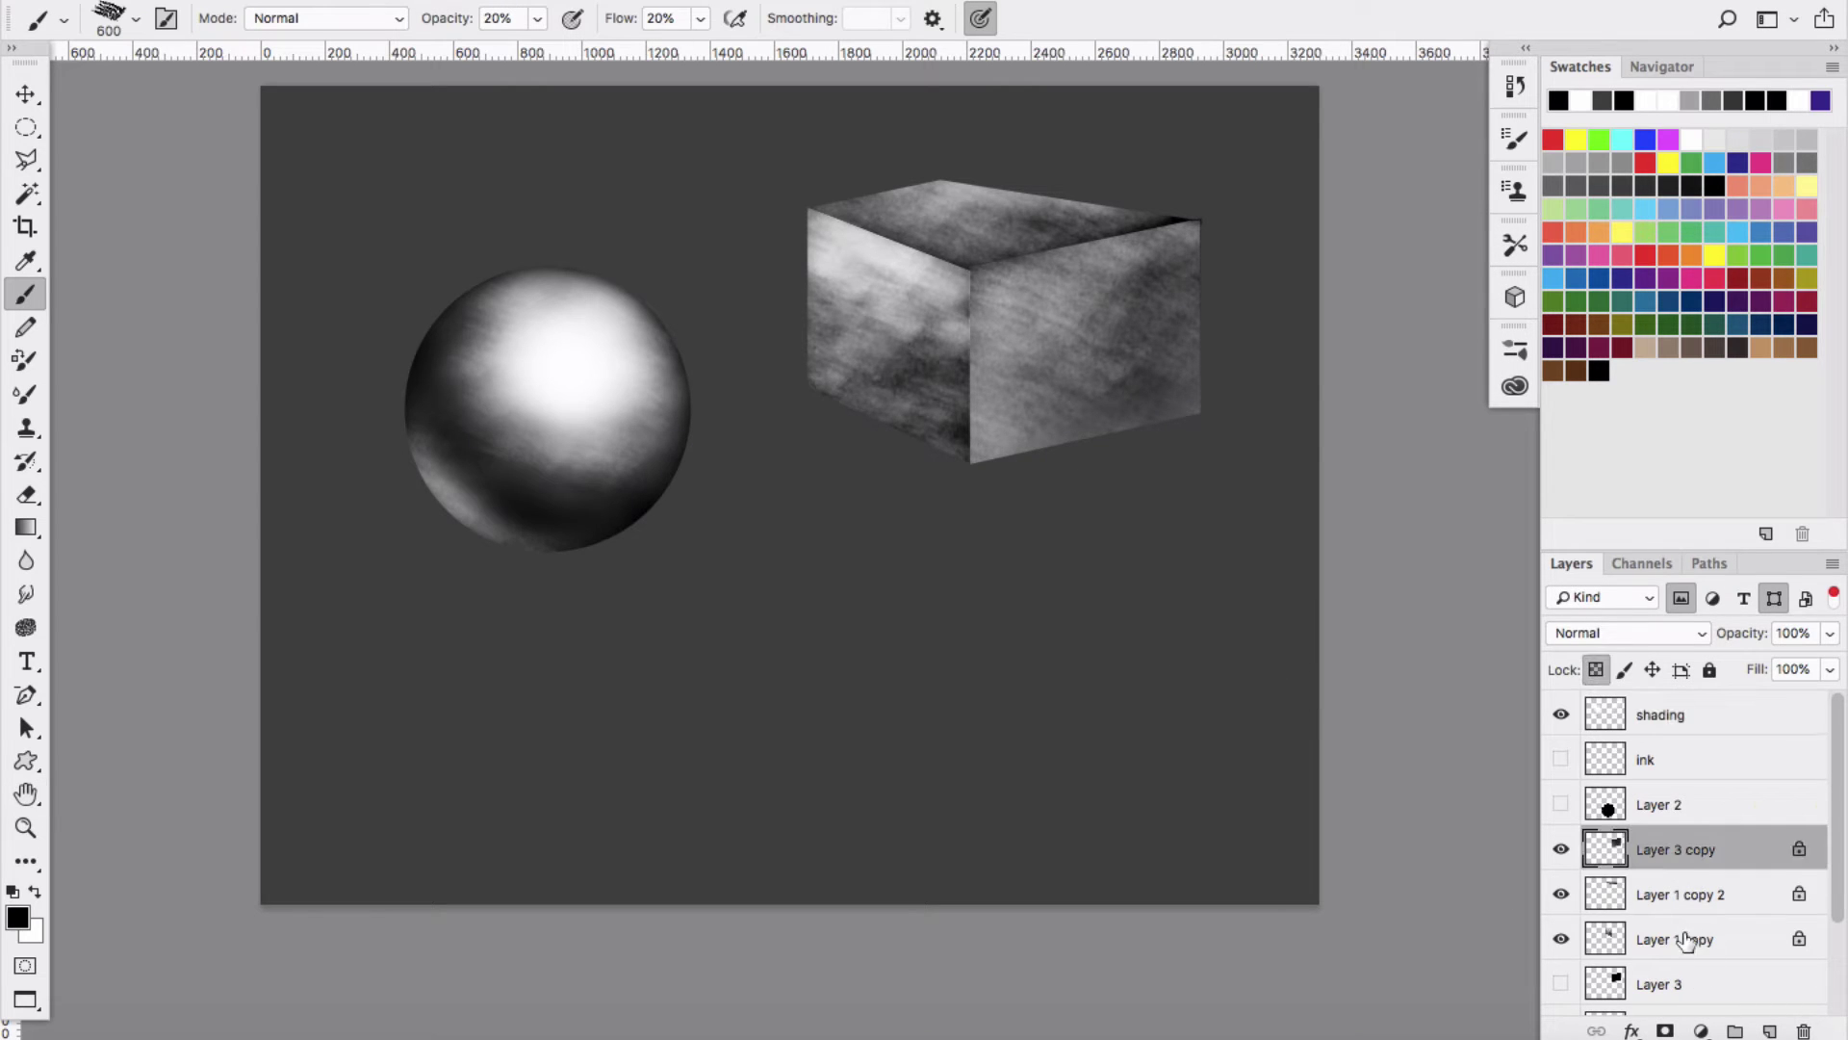
left_click(1606, 714)
key("ctrl+d")
key("ctrl+shift+alt+n")
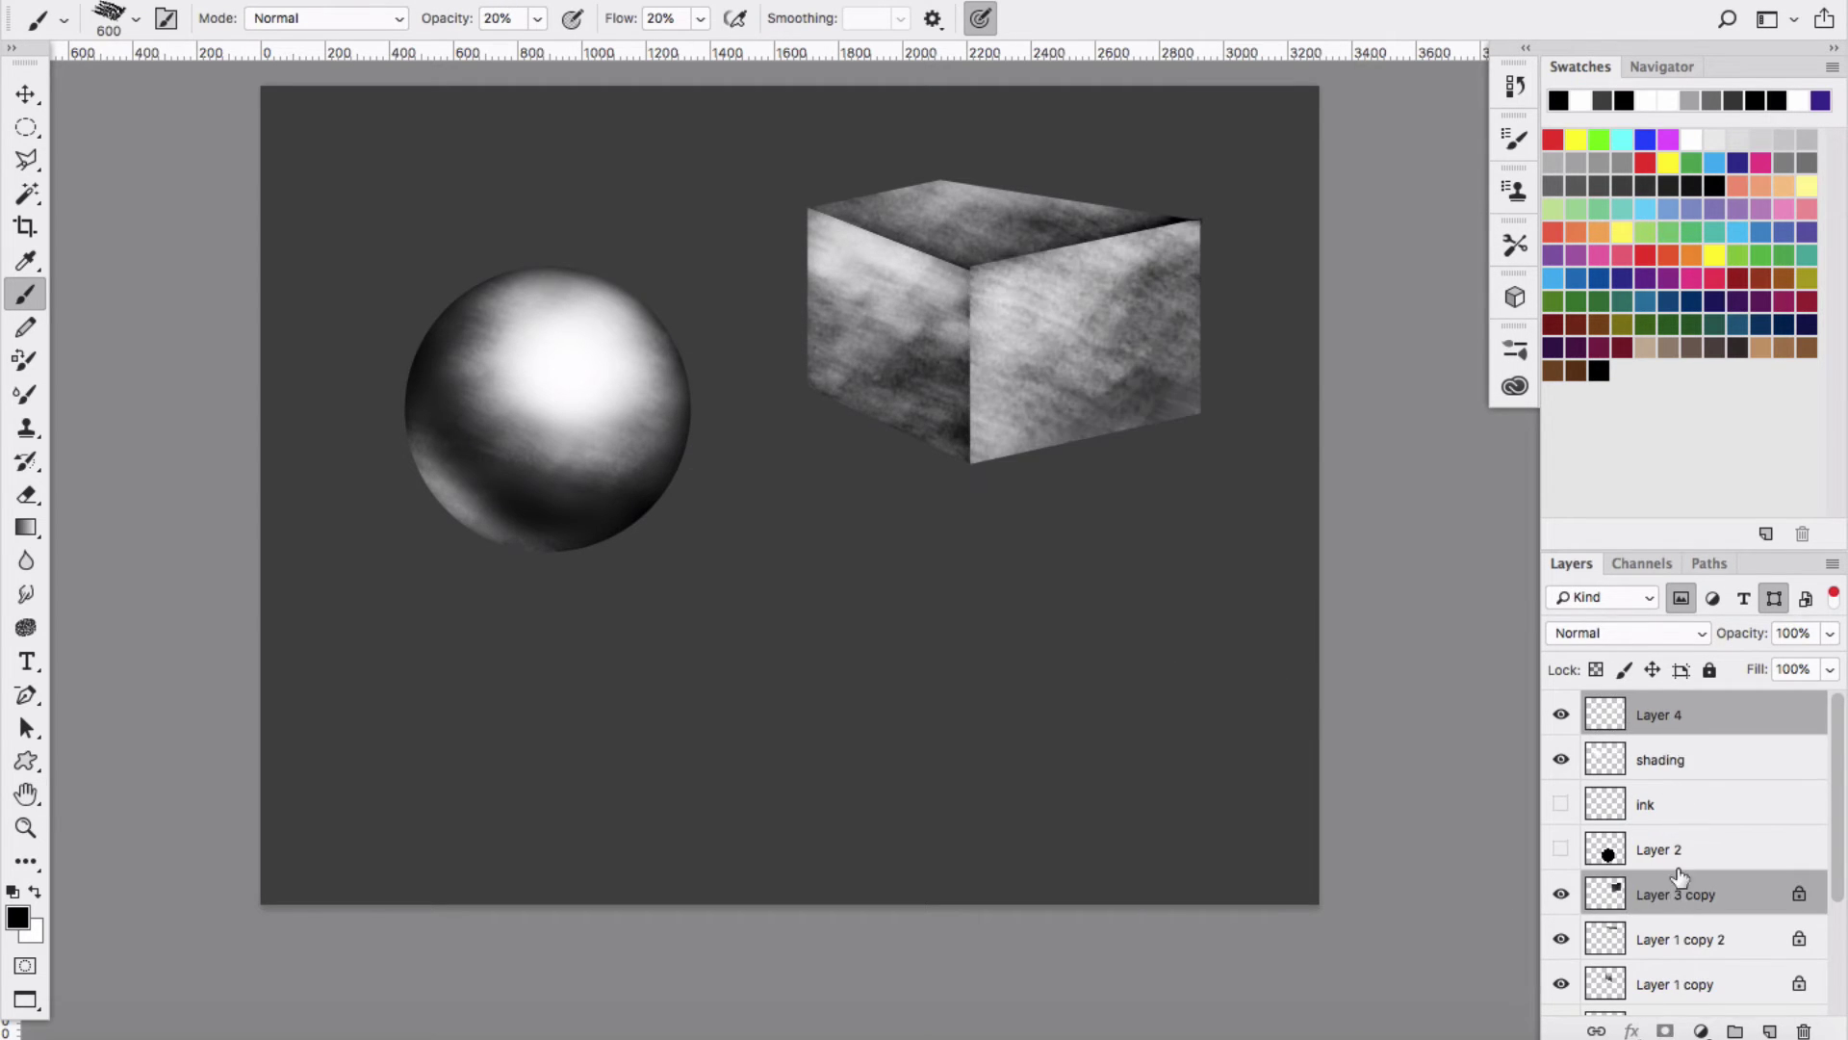
left_click(1833, 568)
left_click(1654, 875)
left_click_drag(1690, 714, 1693, 864)
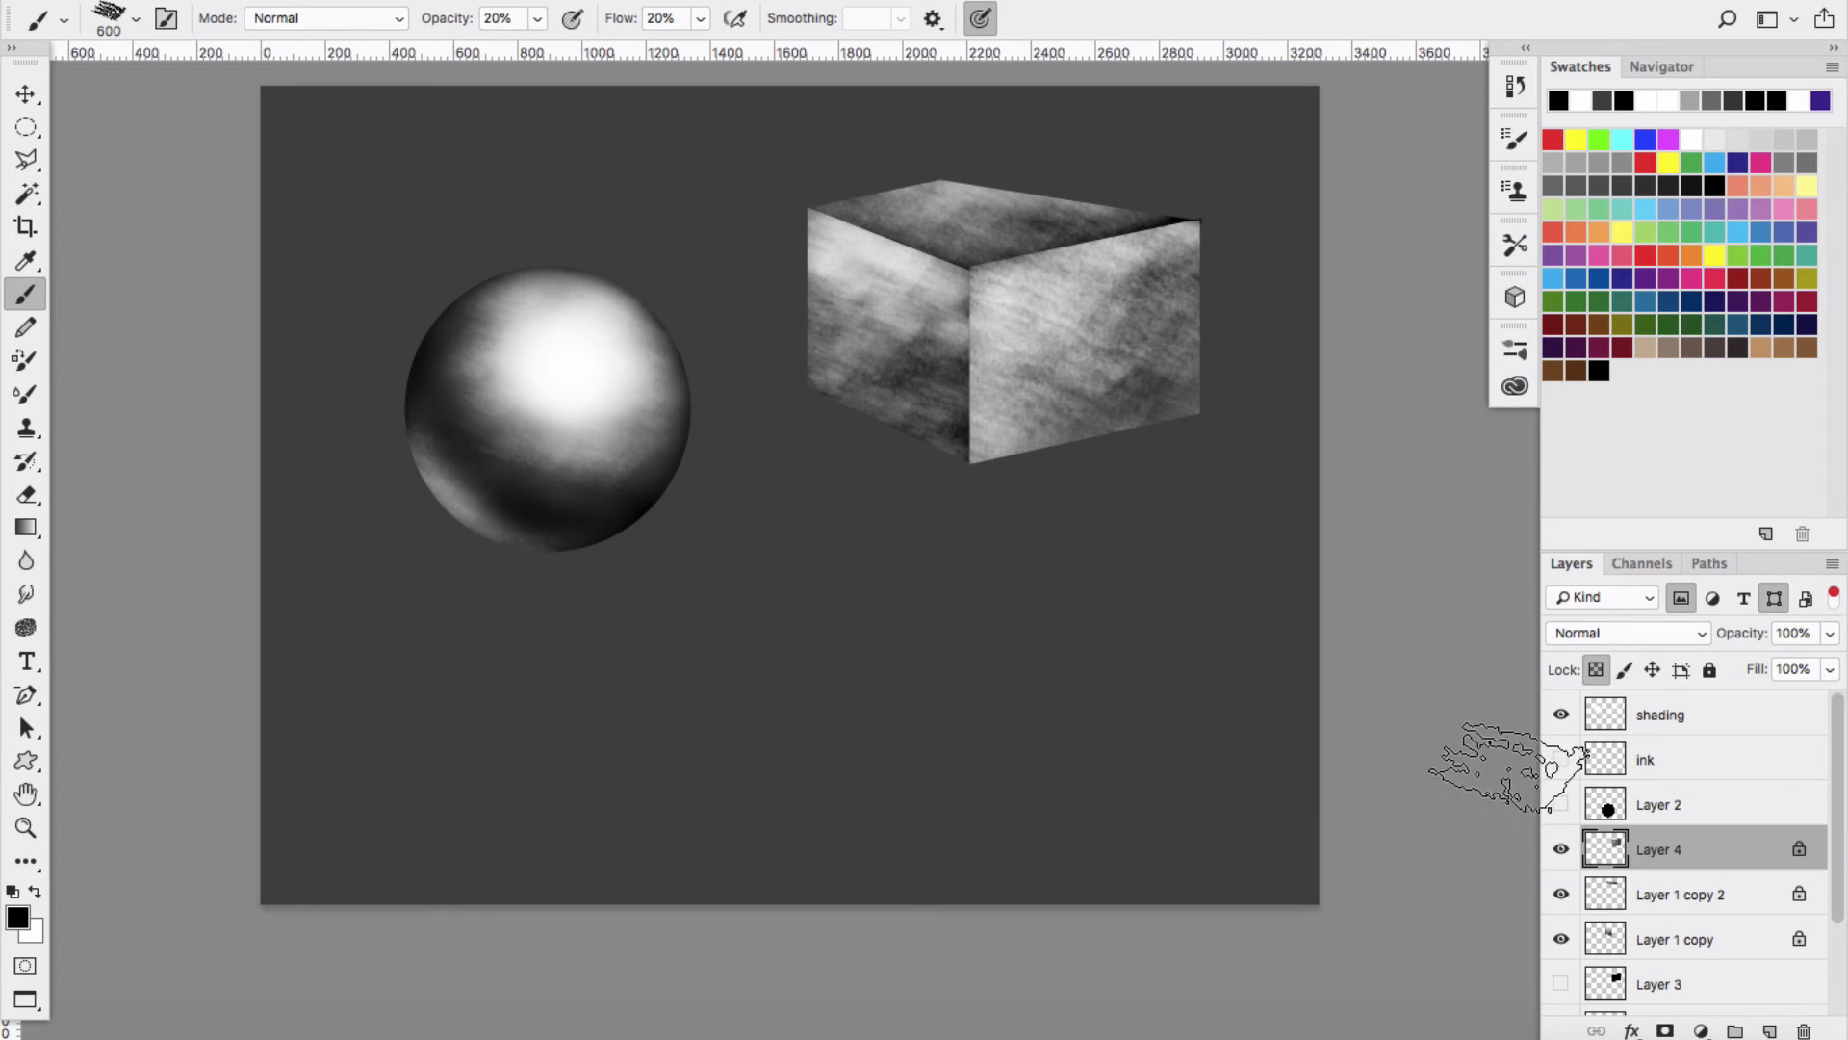
Lasso the area around the box's right face on the shading layer, clear its texture there, and deselect.
left_click(1613, 717)
key("l")
left_click(907, 213)
left_click(920, 553)
left_click(1173, 551)
left_click(1261, 395)
left_click(1262, 181)
left_click(908, 214)
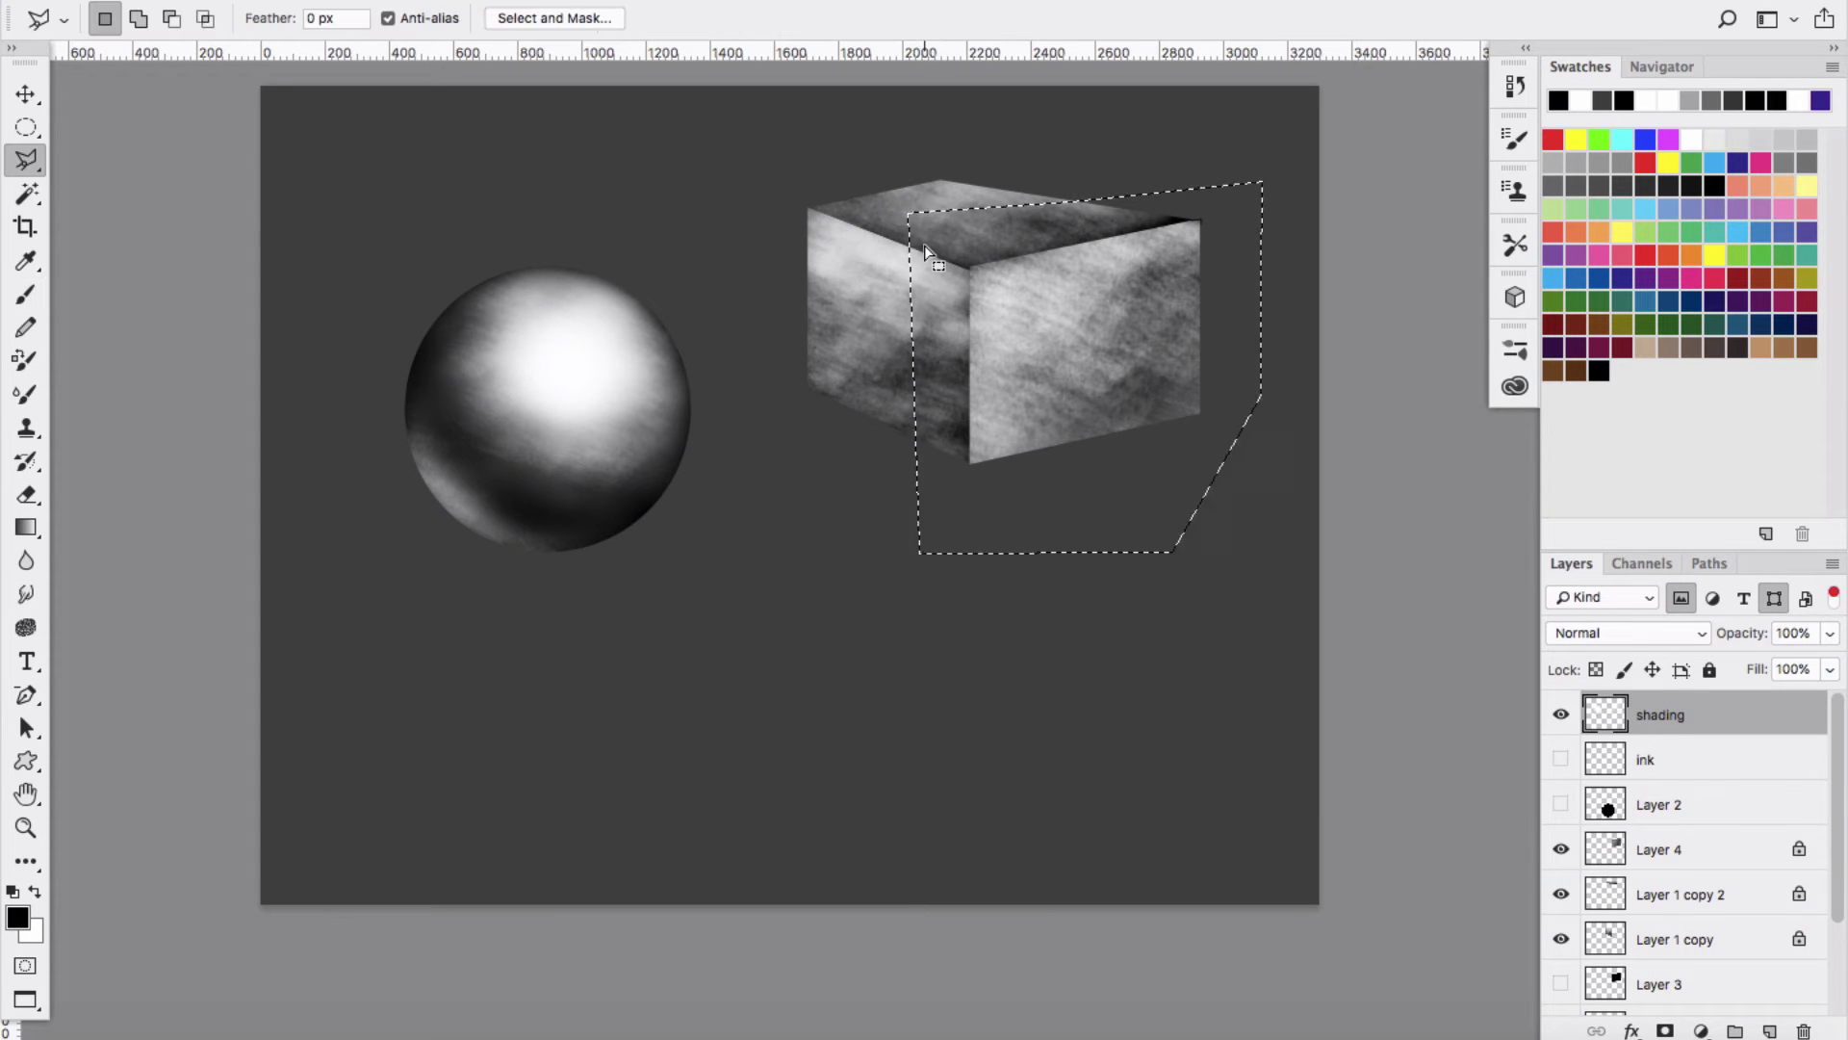
key("ctrl+d")
Apply a Gaussian Blur to the box's right face on Layer 4.
left_click(1713, 849)
left_click(607, 0)
mouse_move(708, 289)
left_click(1019, 385)
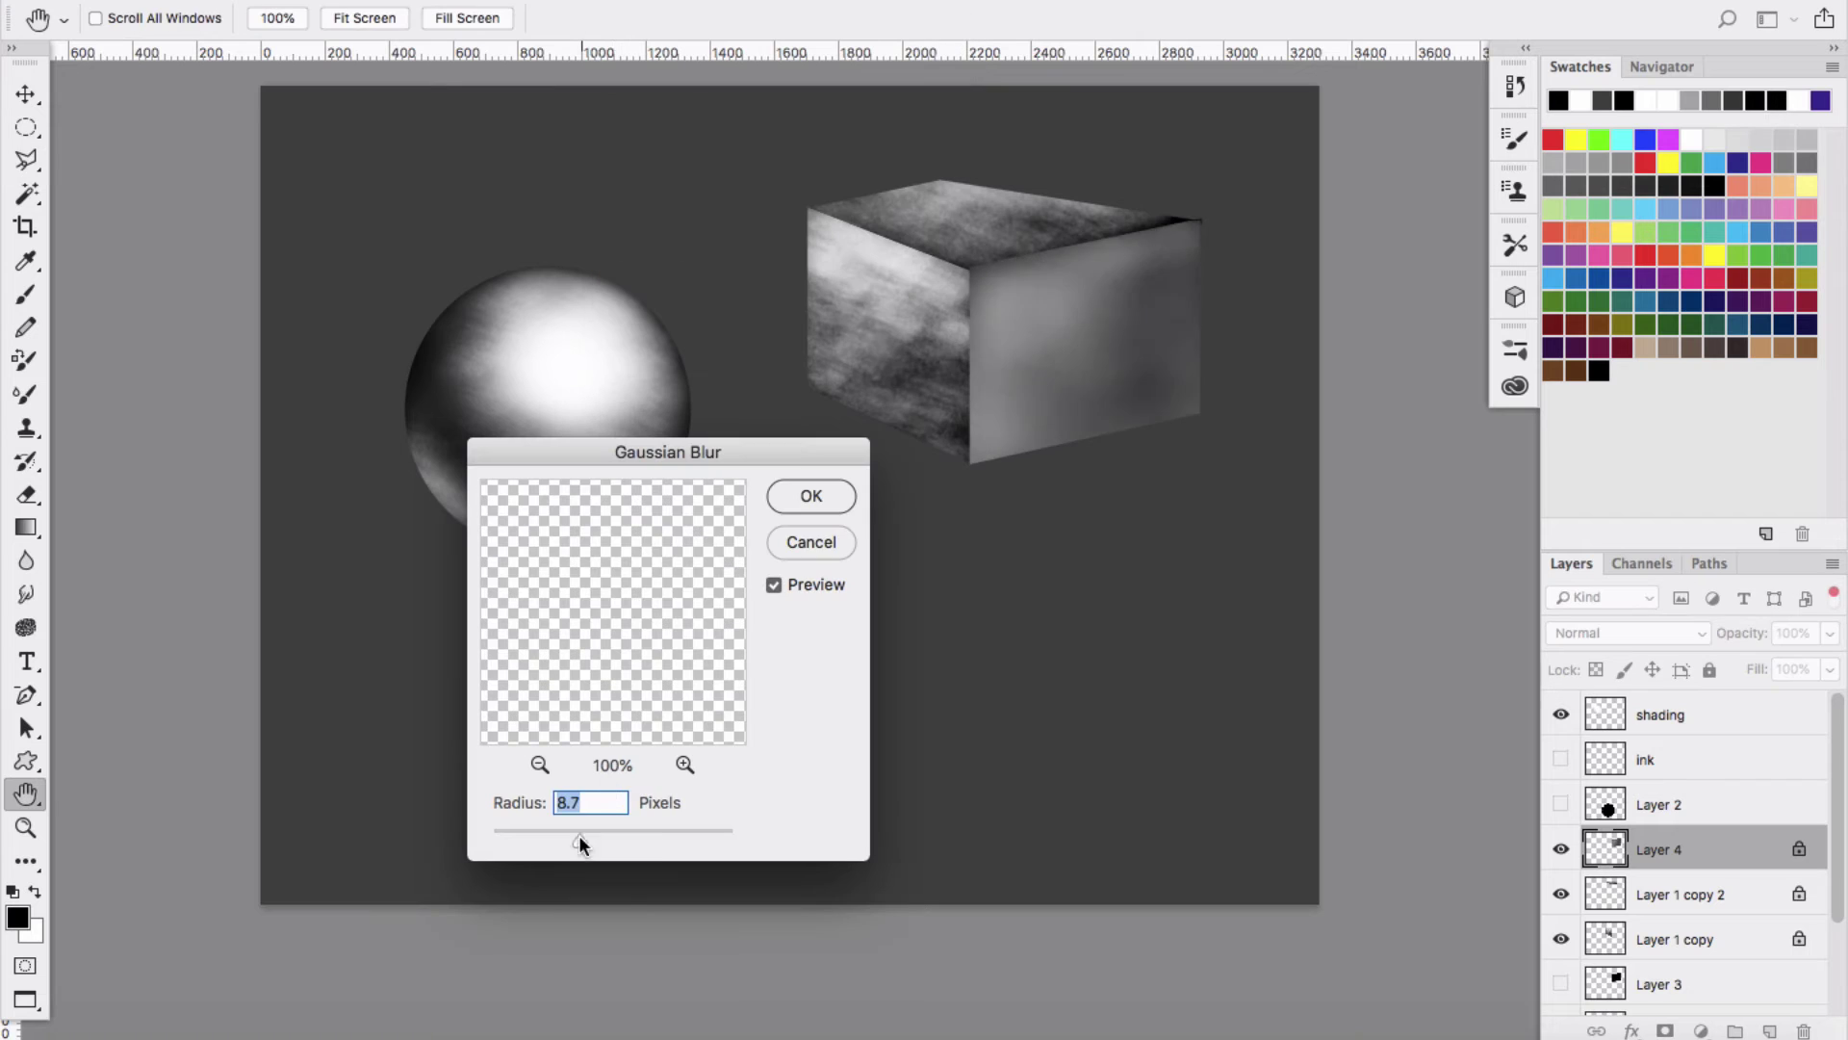
left_click_drag(580, 842, 608, 841)
key("Return")
Repeat the Gaussian Blur on the box's top face and left face layers.
key("alt+bracketleft")
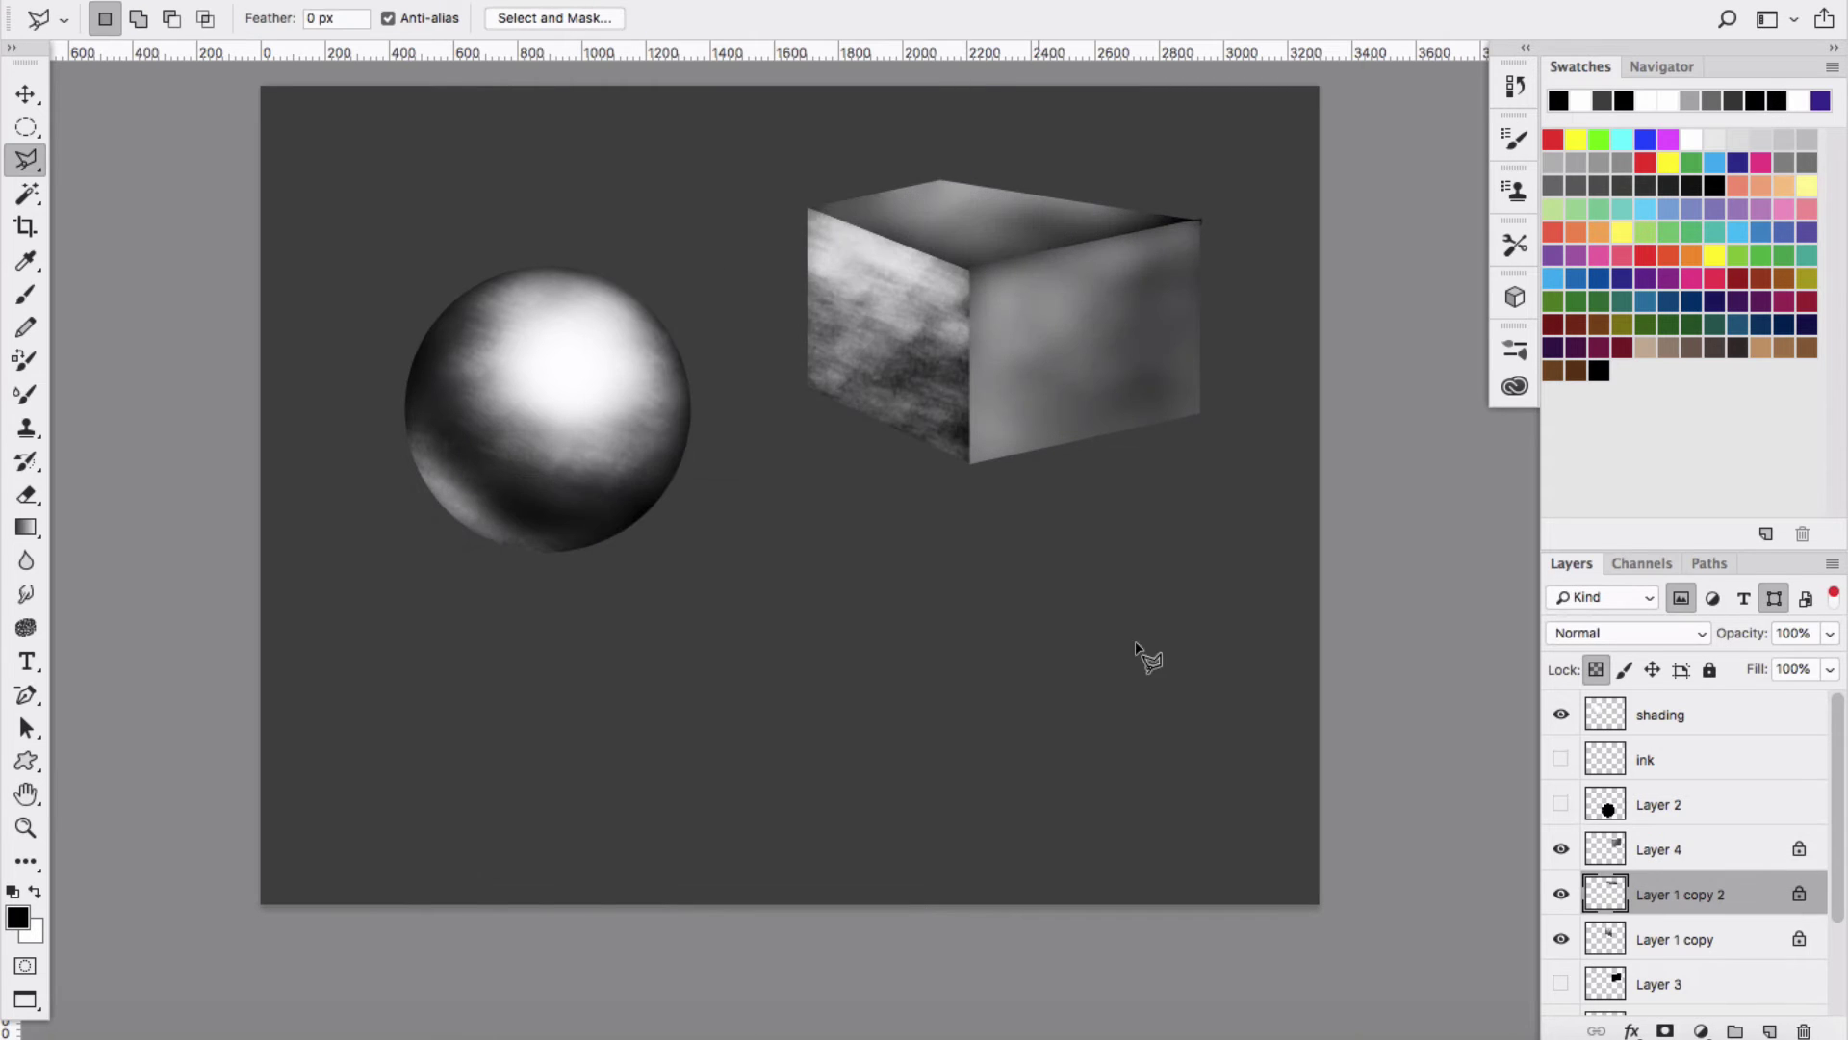
key("alt+bracketleft")
left_click(619, 2)
left_click(660, 14)
Brush black texture over the lower part of the box's blurred left face on Layer 1 copy.
key("b")
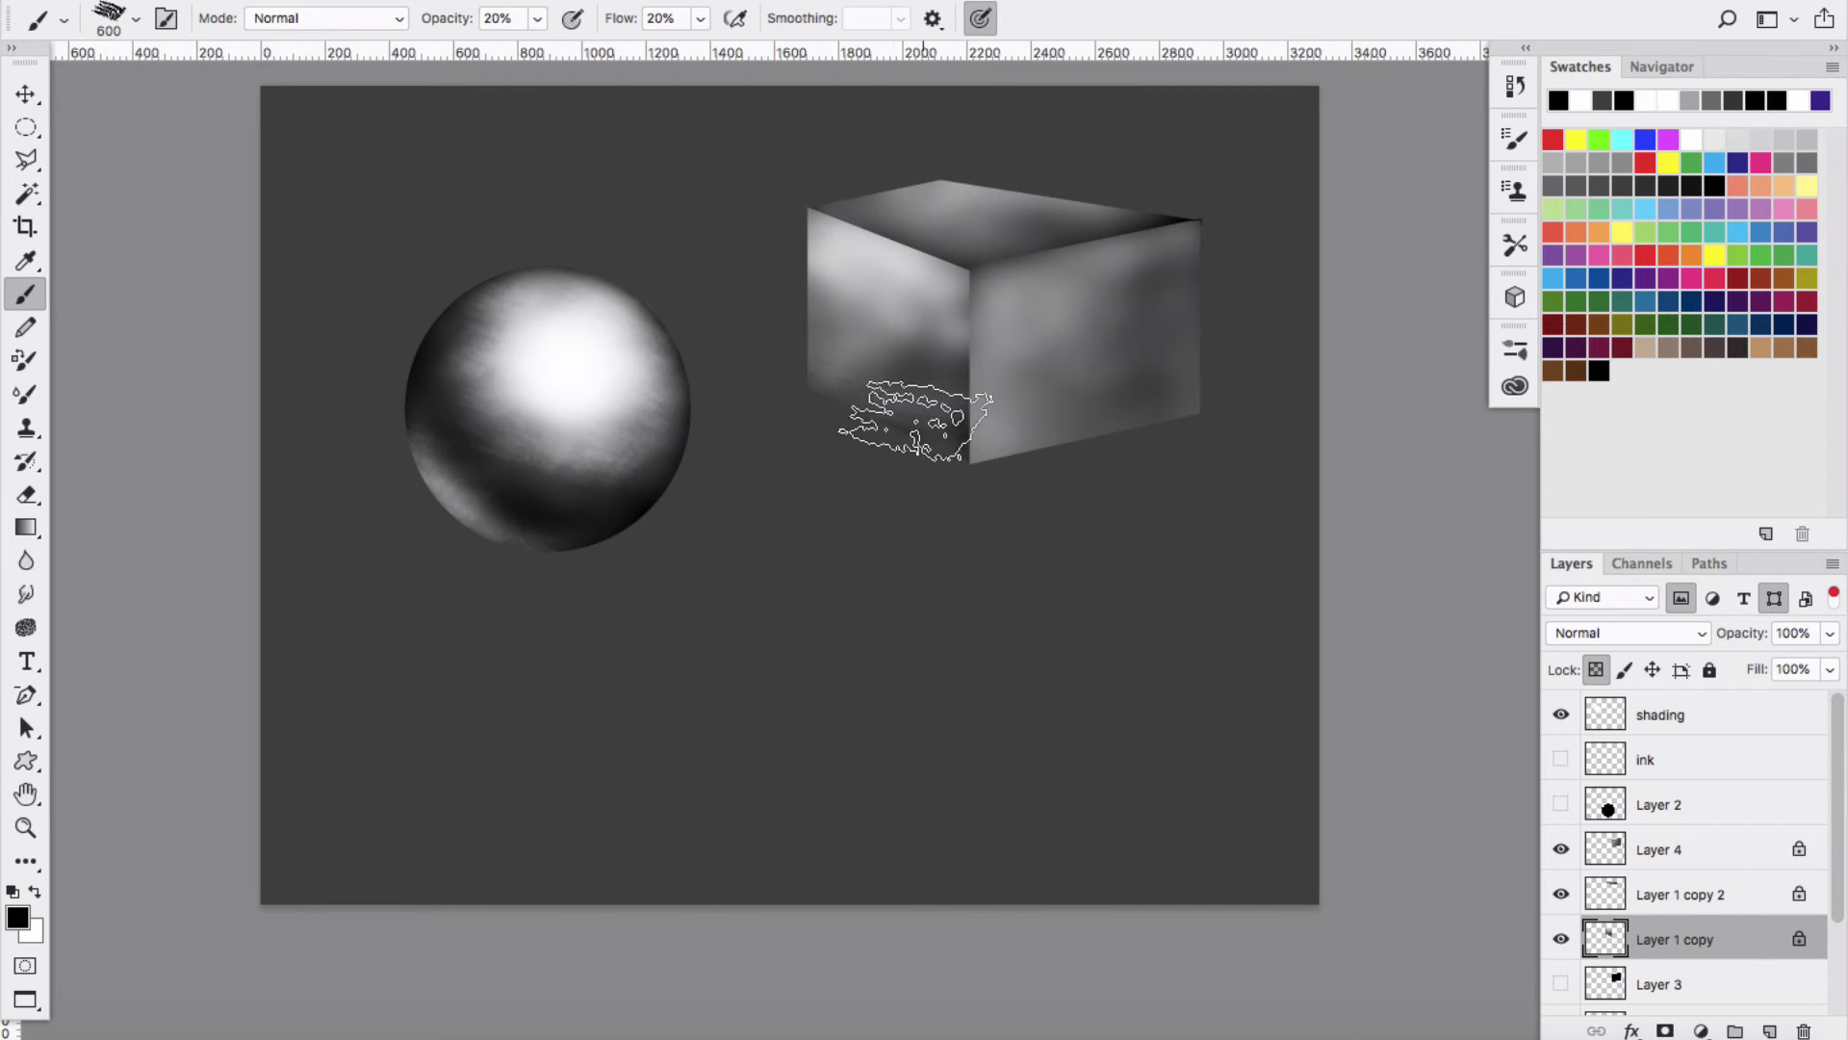
mouse_move(919, 422)
left_mouse_down()
mouse_move(845, 248)
mouse_move(924, 363)
mouse_move(988, 557)
mouse_move(939, 412)
mouse_move(846, 391)
mouse_move(821, 355)
mouse_move(871, 372)
mouse_move(929, 496)
left_mouse_up()
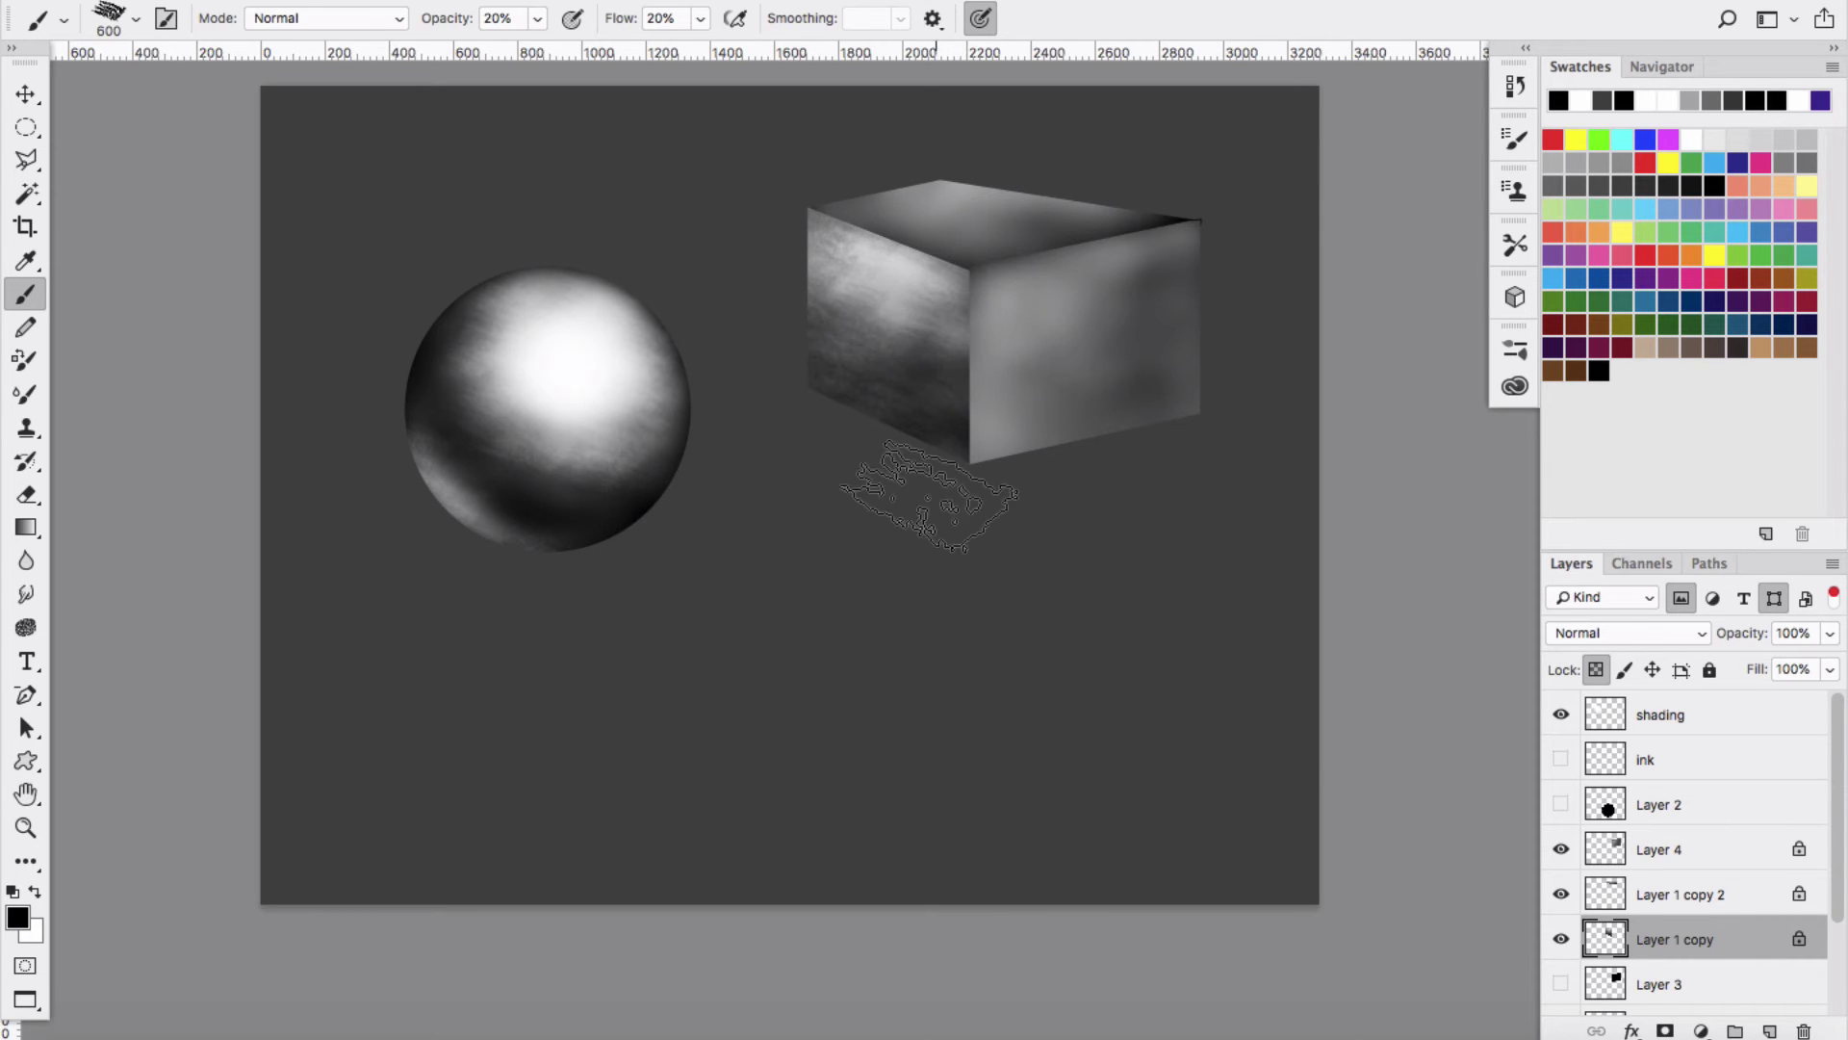
Brush black texture over the box's top face on Layer 1 copy 2 and its right face on Layer 4.
left_click(1652, 883)
mouse_move(905, 231)
left_mouse_down()
mouse_move(982, 221)
mouse_move(1110, 203)
mouse_move(953, 165)
mouse_move(989, 241)
mouse_move(935, 173)
mouse_move(1078, 299)
mouse_move(1015, 287)
mouse_move(1165, 287)
mouse_move(1011, 427)
mouse_move(1181, 327)
mouse_move(1045, 300)
left_mouse_up()
left_click(1659, 849)
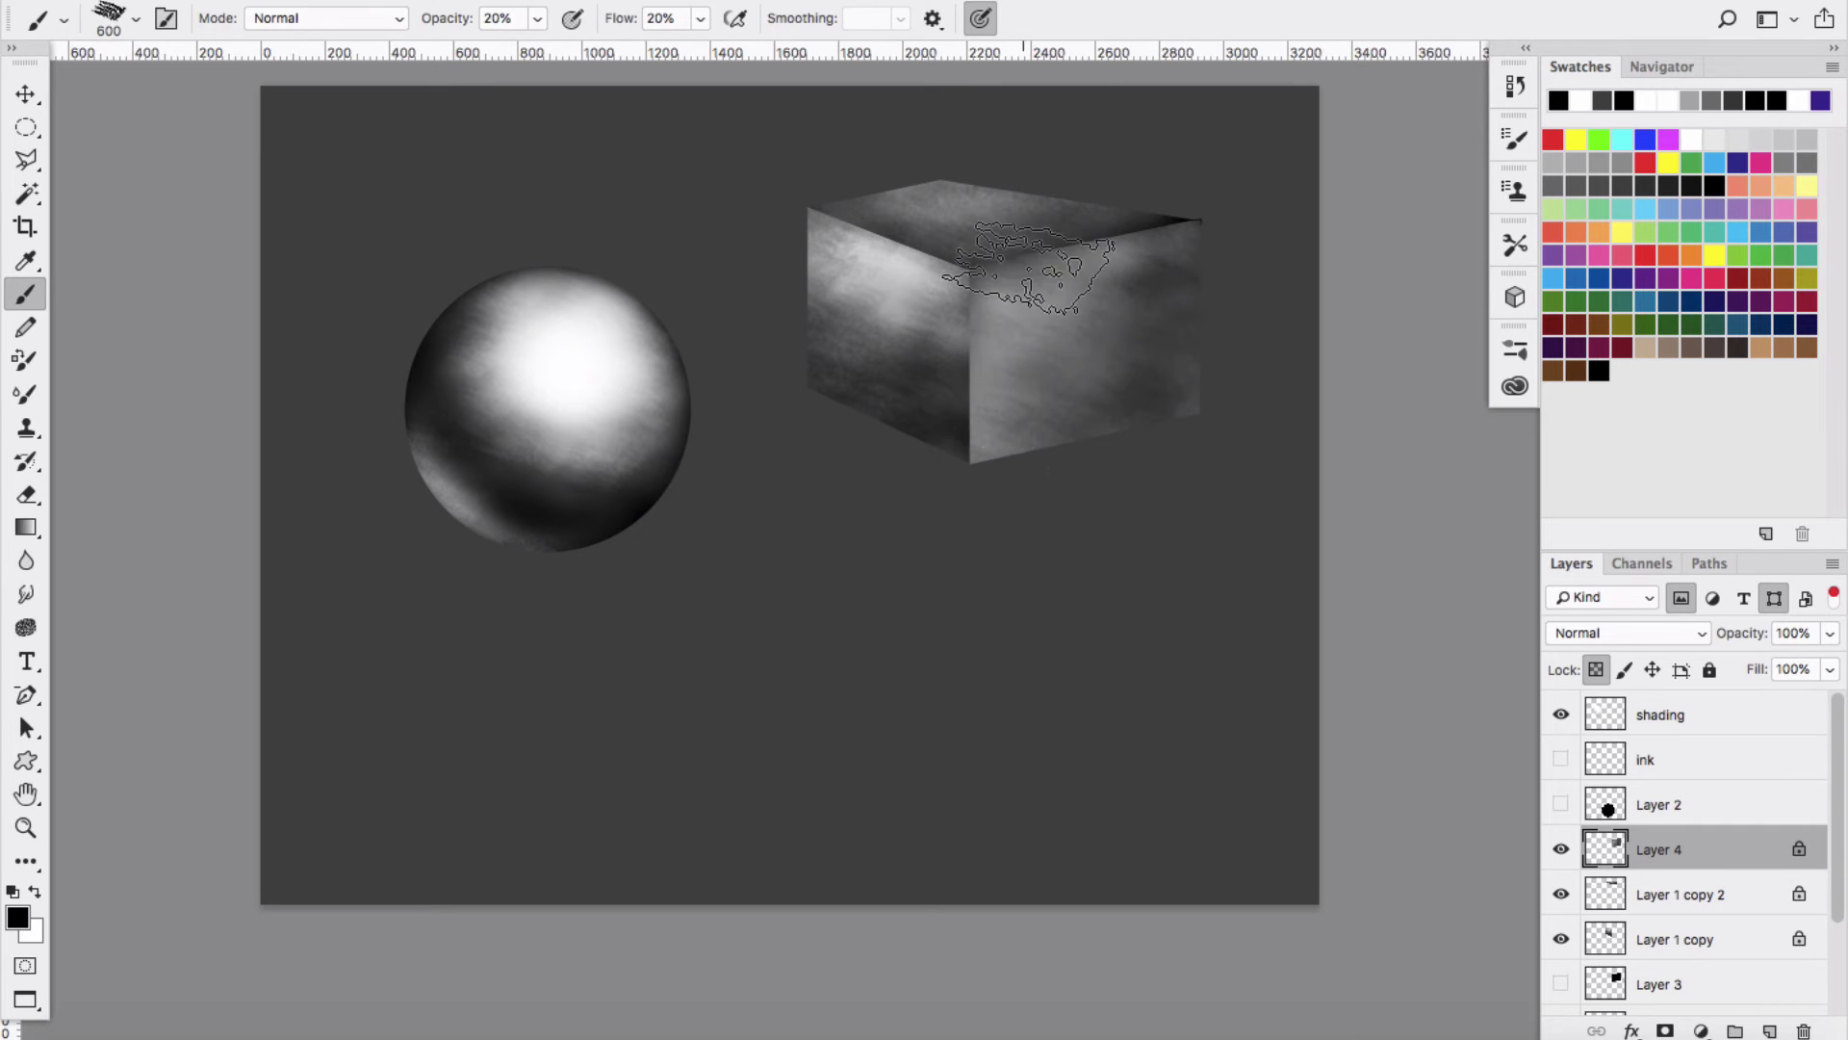
Brush white texture over the box's right, top and left faces on their separate layers.
key("x")
mouse_move(961, 471)
left_mouse_down()
mouse_move(1010, 448)
mouse_move(1027, 344)
mouse_move(1097, 291)
mouse_move(1071, 273)
mouse_move(1081, 258)
mouse_move(1045, 416)
left_mouse_up()
left_click(1675, 894)
mouse_move(904, 211)
left_mouse_down()
mouse_move(991, 228)
mouse_move(947, 231)
mouse_move(1145, 197)
left_mouse_up()
left_click(1675, 938)
left_click_drag(886, 269, 879, 309)
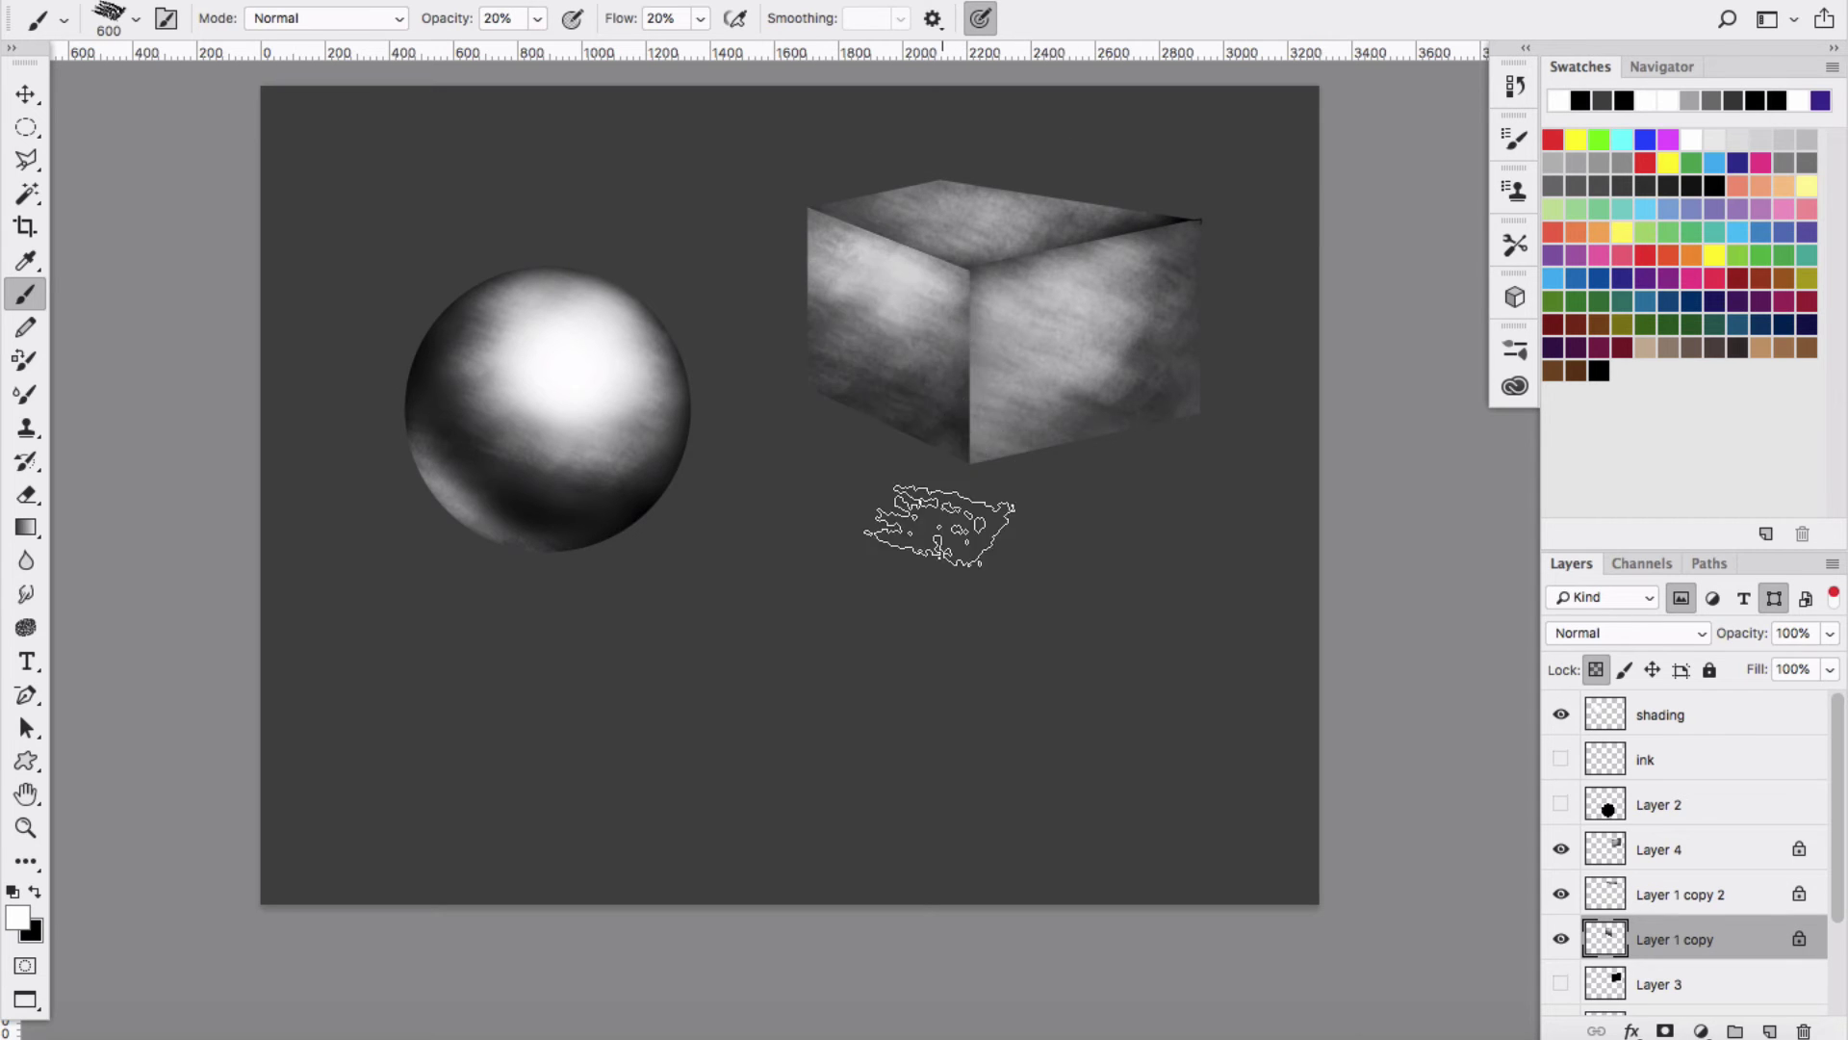
left_click(1694, 894)
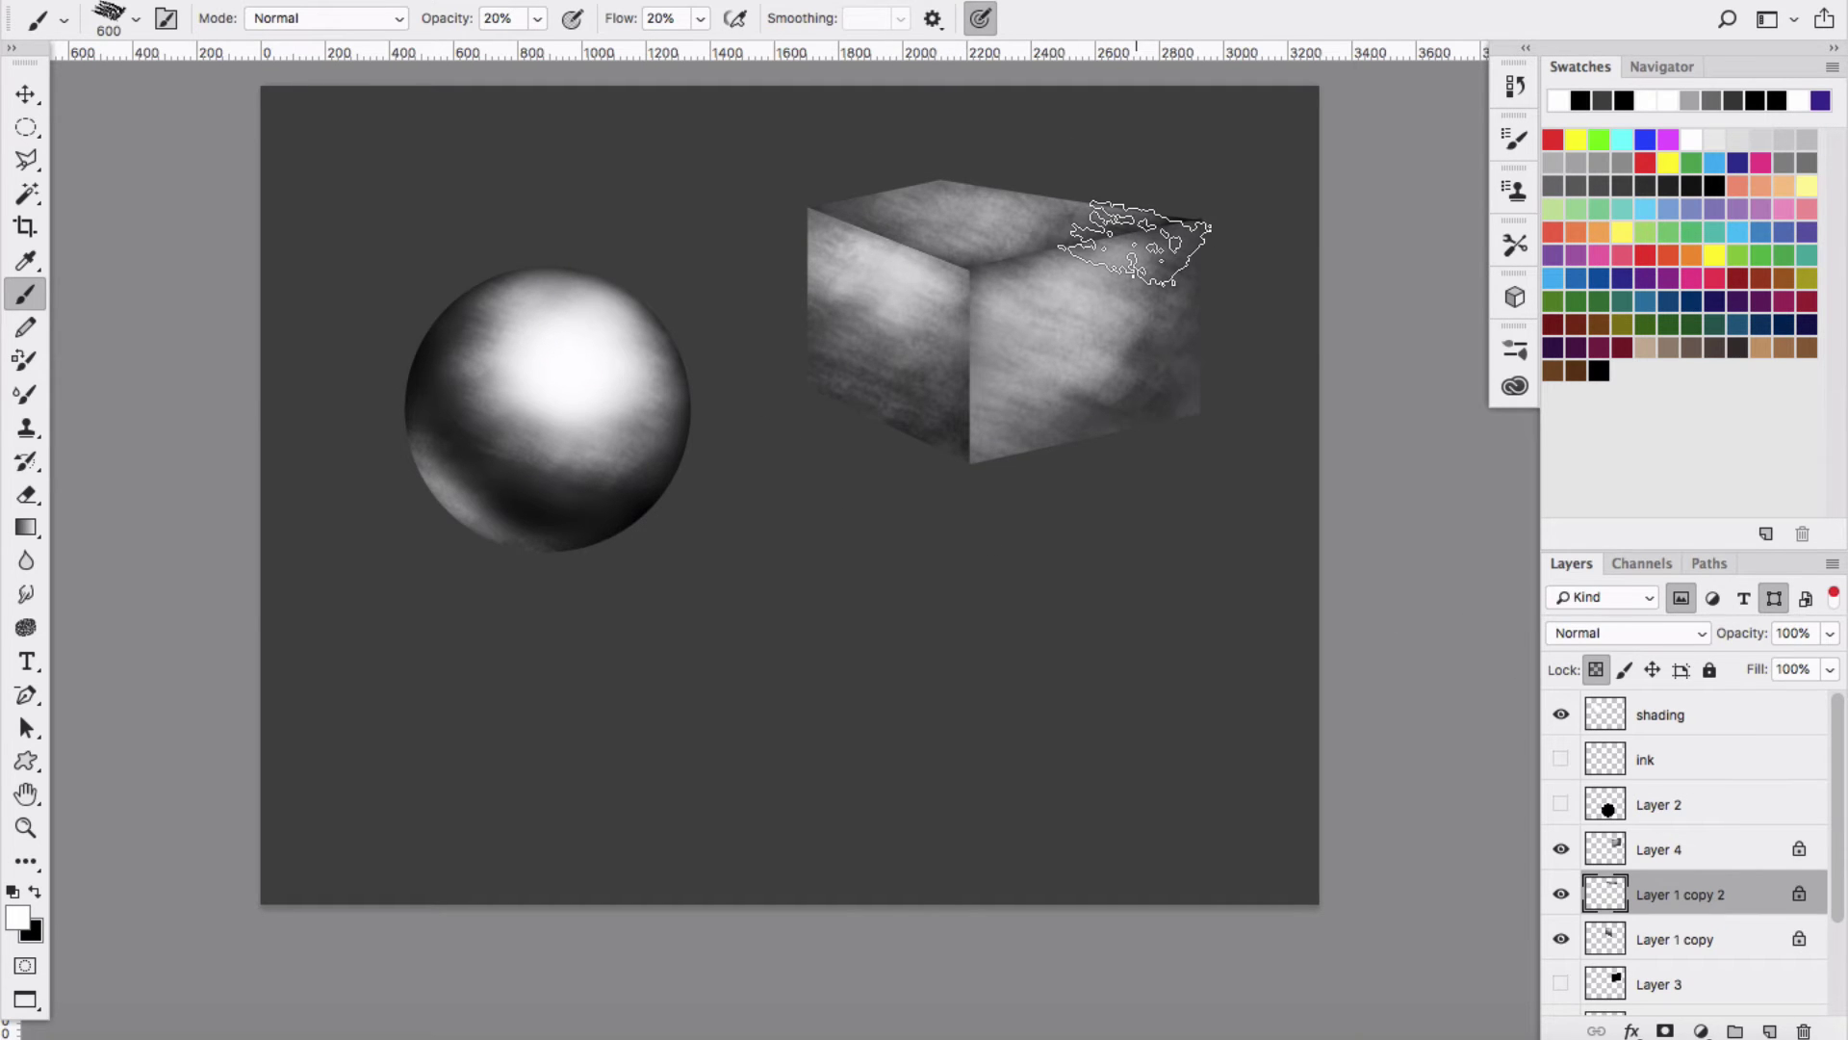
Merge the three box face layers into the shading layer.
left_click(1686, 849)
left_click(1692, 951, "shift")
left_click(1646, 708, "super")
left_click(1831, 564)
left_click(1740, 857)
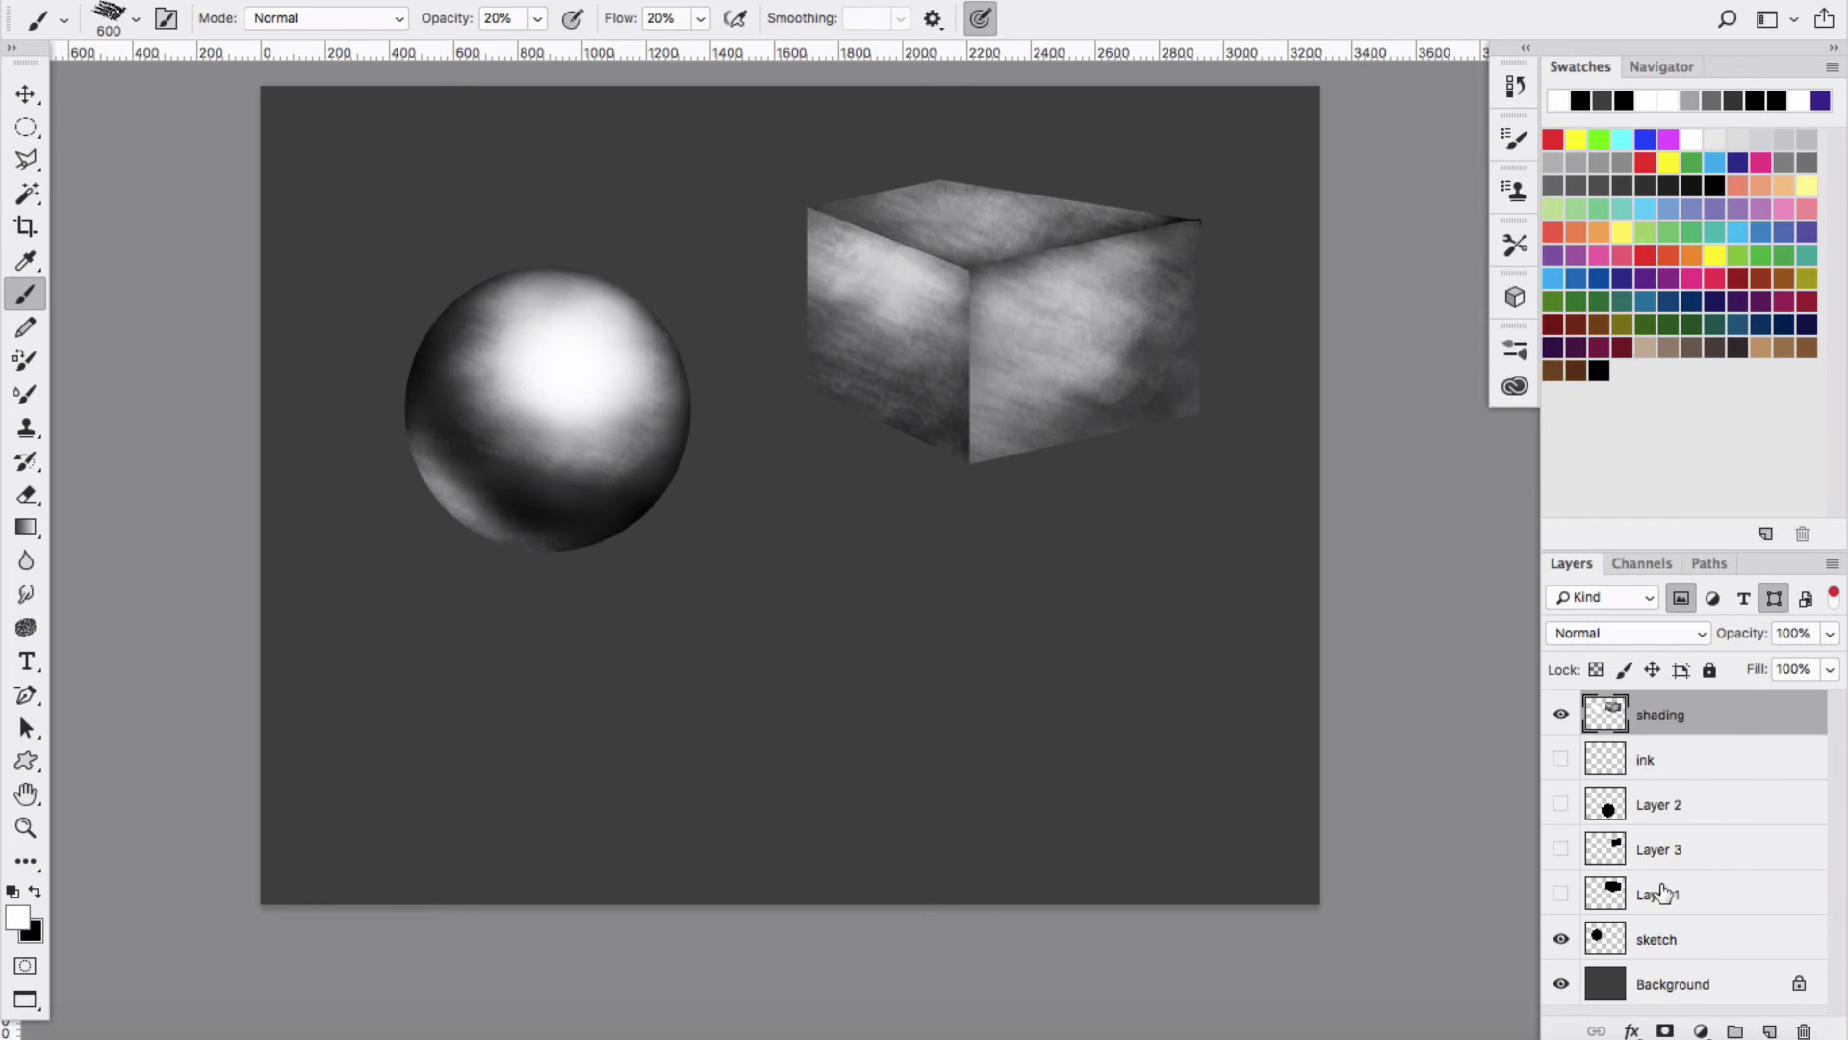
Show Layer 2 and brush white texture over the flower shape's lobes on the shading layer, using a smaller brush for the lobe edges.
left_click(1561, 803)
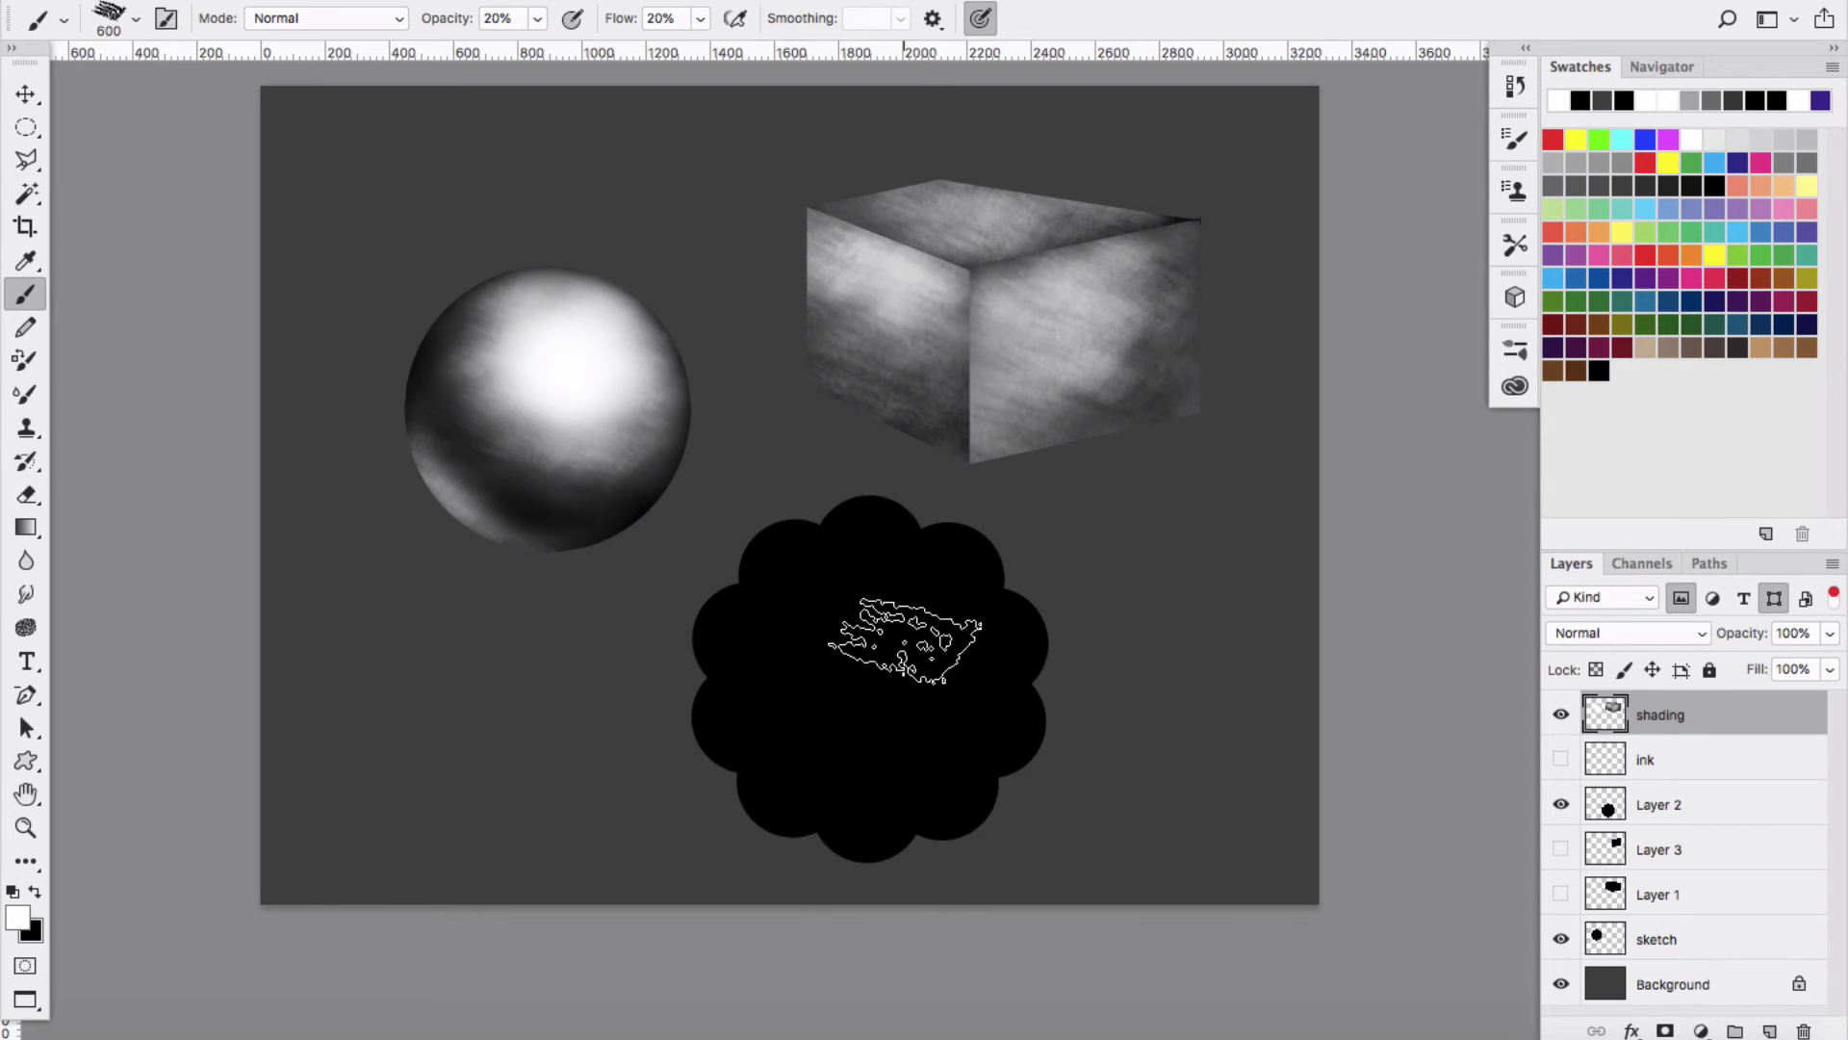
mouse_move(905, 640)
left_mouse_down()
mouse_move(748, 581)
mouse_move(759, 547)
mouse_move(843, 508)
mouse_move(927, 544)
mouse_move(994, 637)
left_mouse_up()
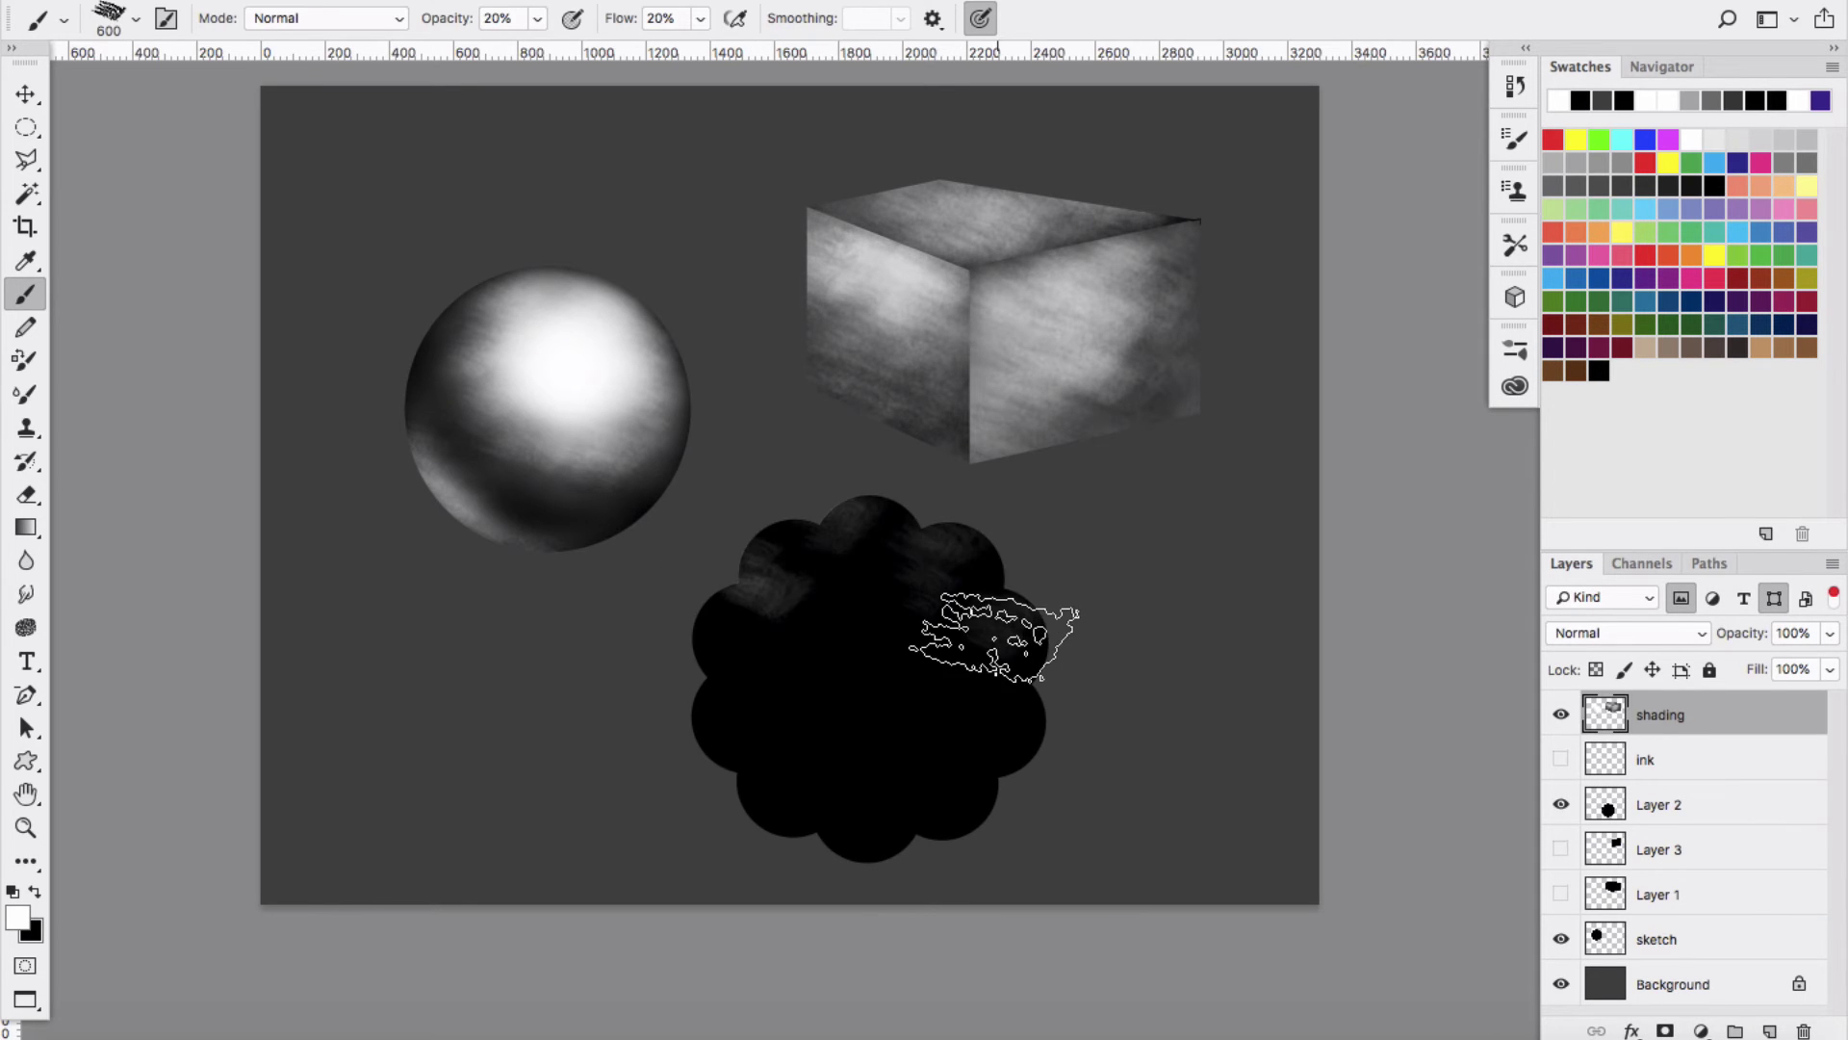
key("bracketleft")
key("bracketleft")
key("bracketleft")
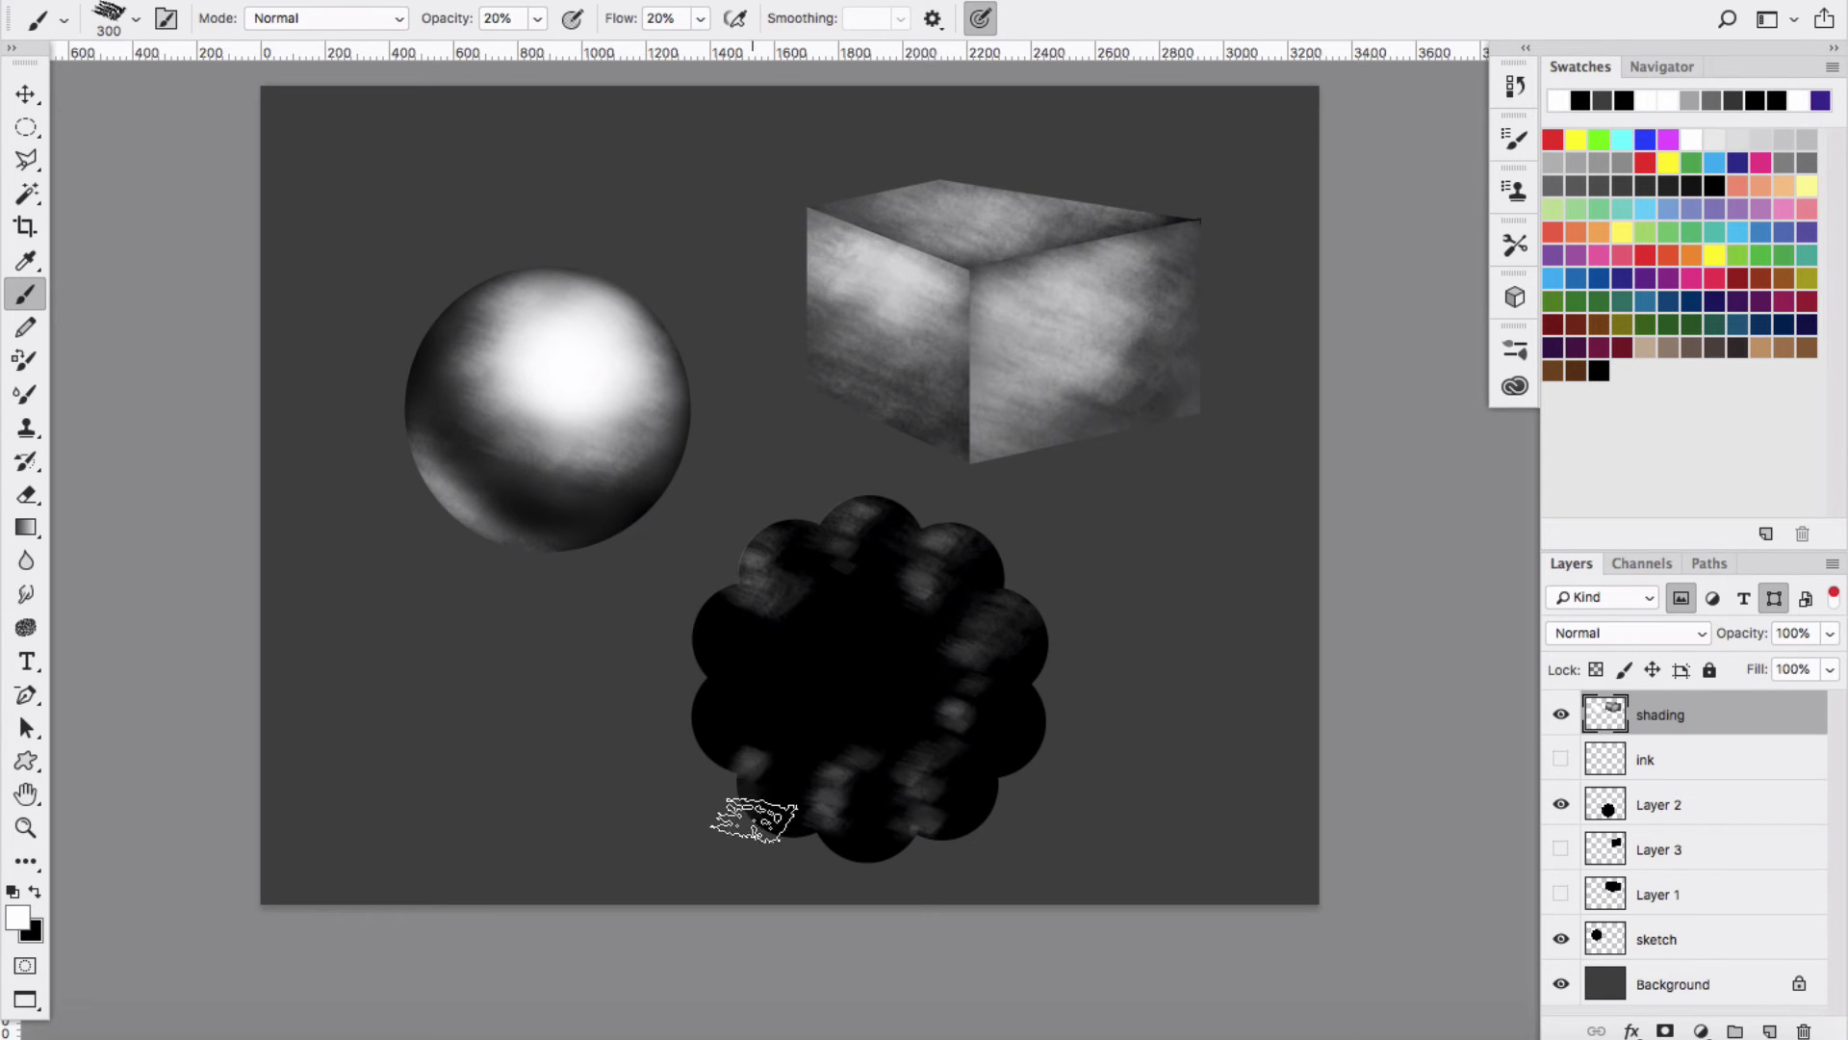
left_click_drag(754, 821, 697, 734)
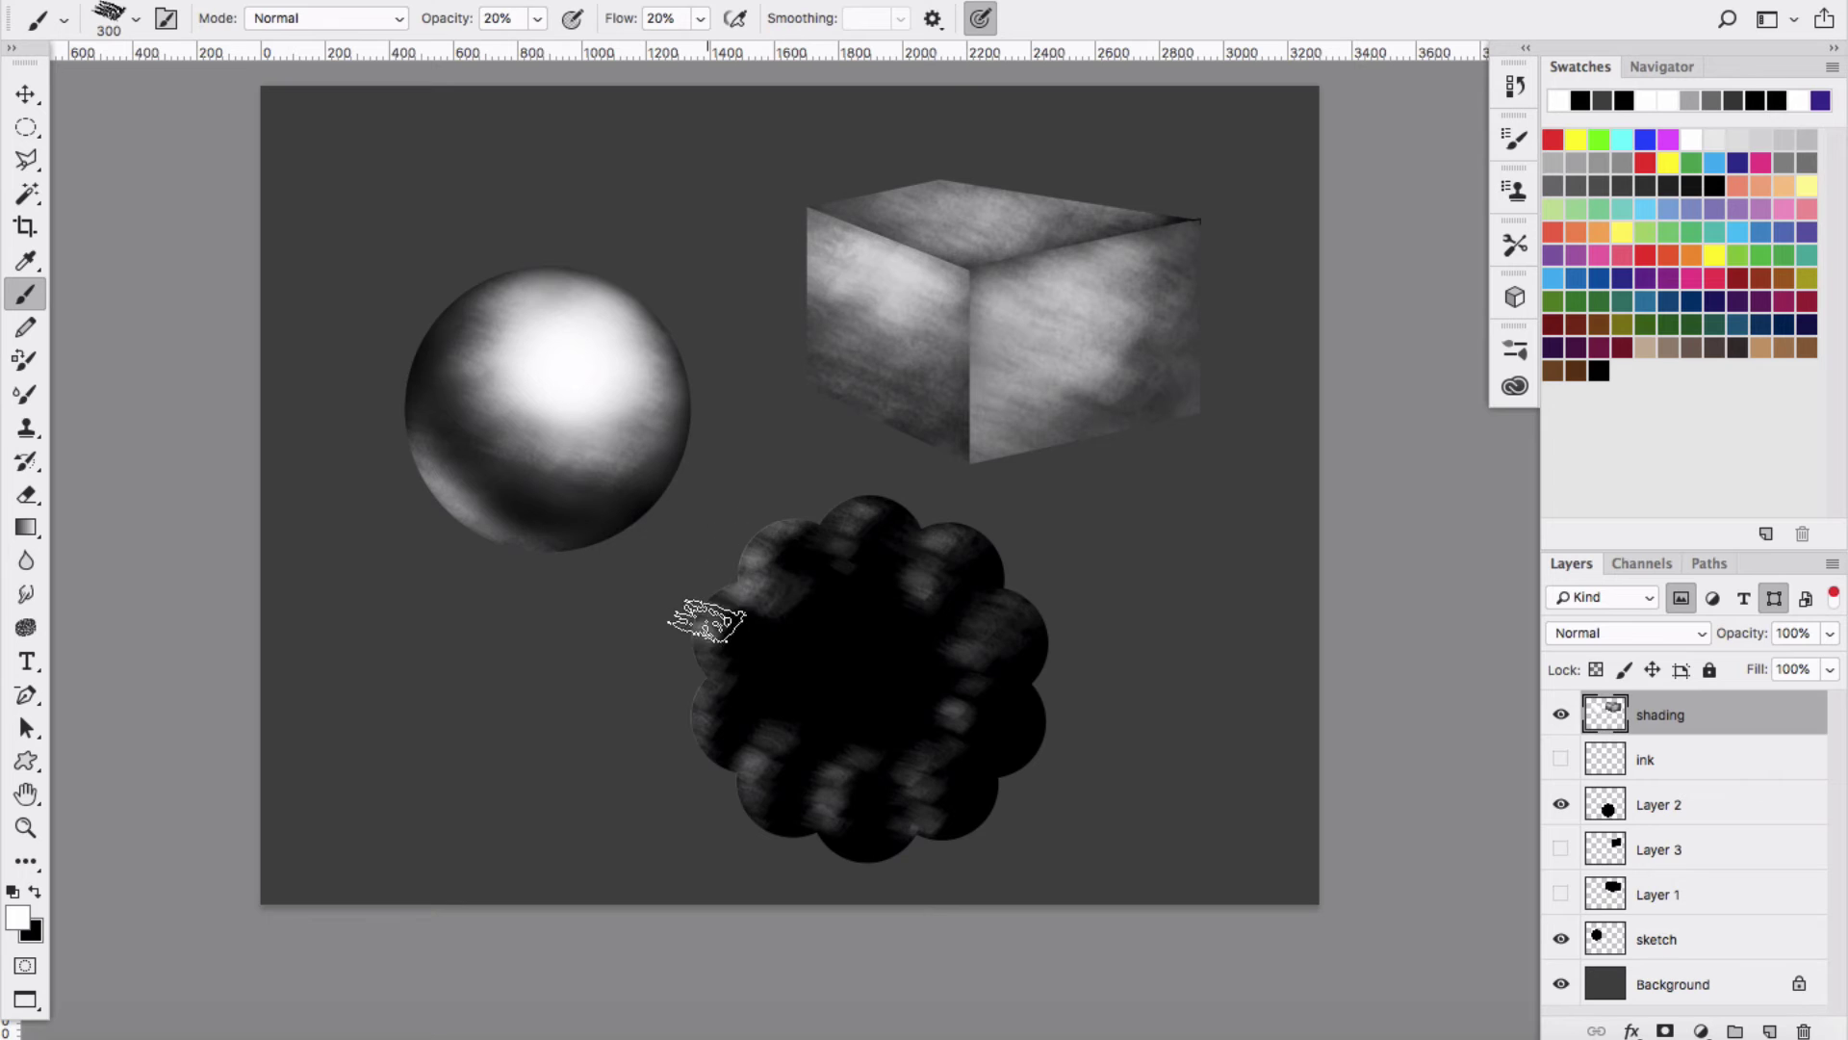
mouse_move(734, 653)
left_mouse_down()
mouse_move(856, 493)
mouse_move(835, 573)
mouse_move(929, 565)
mouse_move(977, 689)
mouse_move(929, 694)
mouse_move(824, 571)
mouse_move(792, 608)
mouse_move(845, 669)
mouse_move(924, 708)
mouse_move(945, 649)
mouse_move(946, 719)
mouse_move(976, 685)
mouse_move(932, 746)
mouse_move(813, 834)
mouse_move(822, 797)
mouse_move(741, 816)
mouse_move(757, 735)
mouse_move(911, 711)
mouse_move(831, 733)
mouse_move(923, 739)
mouse_move(932, 659)
mouse_move(777, 576)
mouse_move(714, 672)
mouse_move(712, 765)
mouse_move(737, 677)
mouse_move(806, 650)
mouse_move(837, 754)
mouse_move(853, 578)
mouse_move(945, 687)
mouse_move(973, 675)
mouse_move(891, 796)
mouse_move(801, 798)
mouse_move(837, 744)
mouse_move(768, 739)
mouse_move(902, 597)
mouse_move(882, 612)
mouse_move(856, 506)
mouse_move(781, 518)
left_mouse_up()
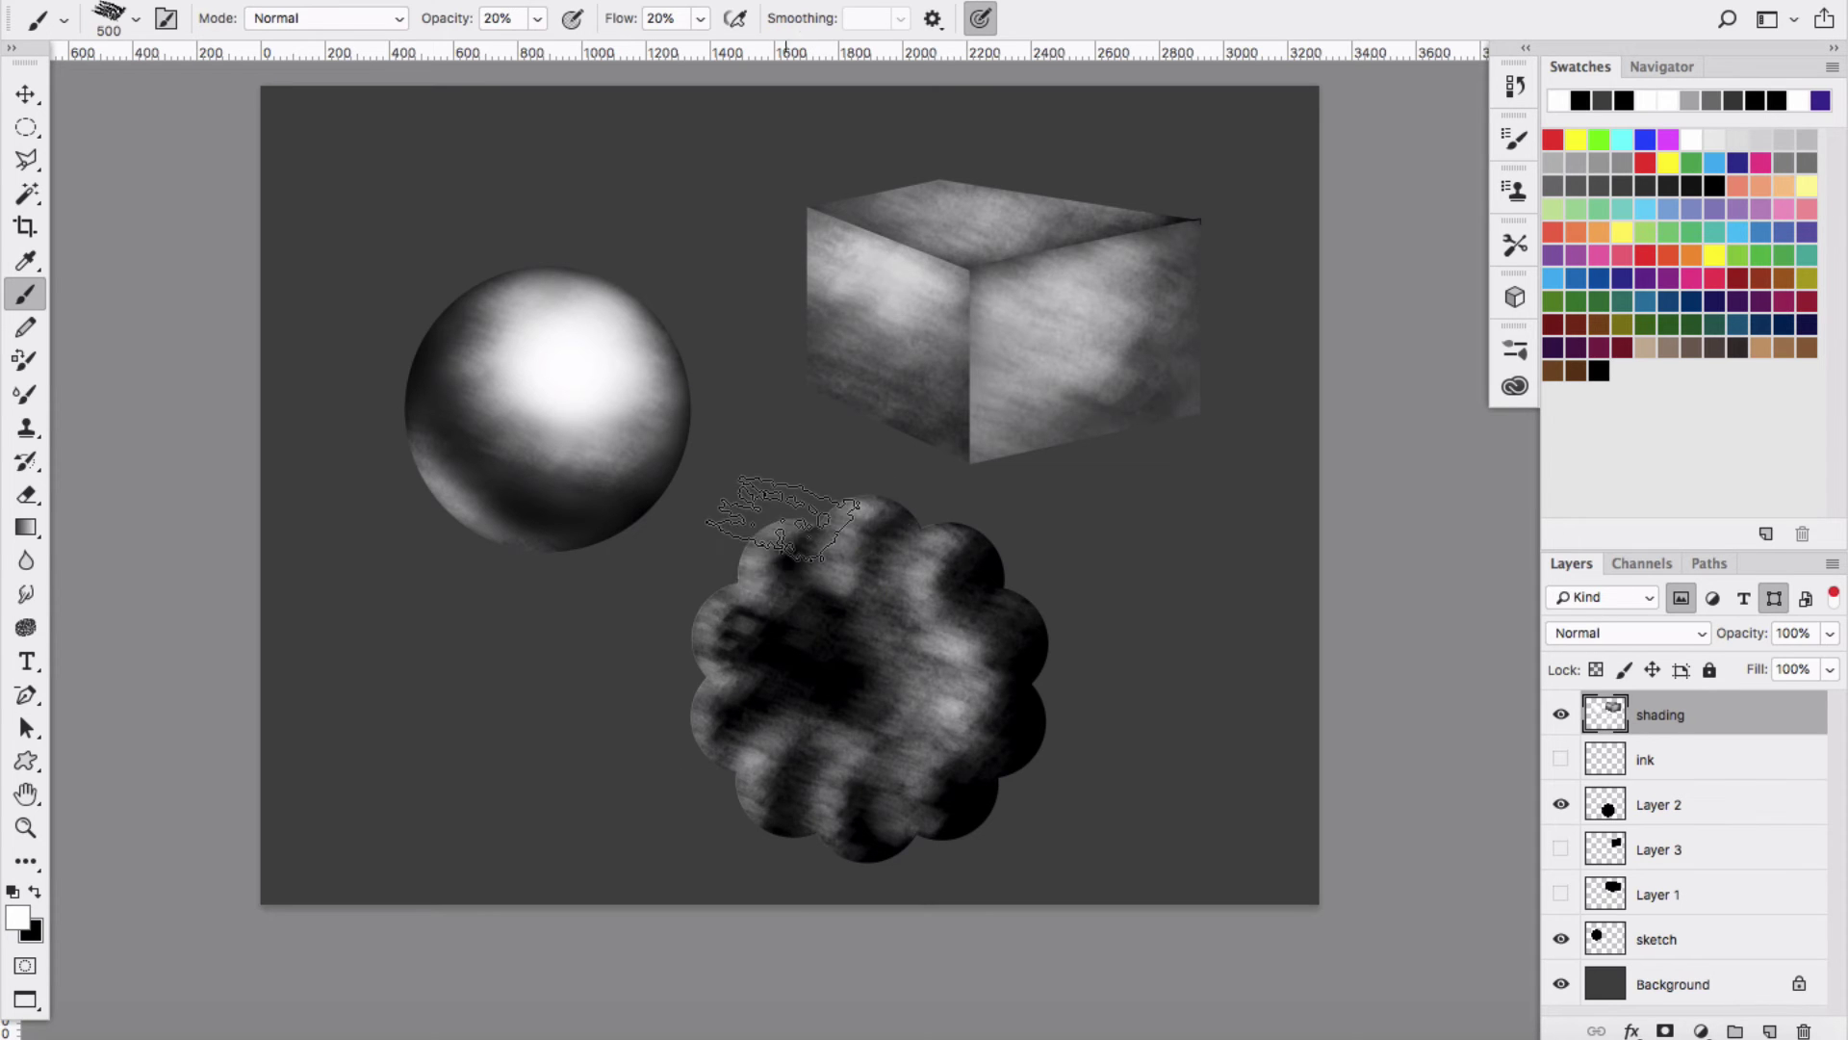
mouse_move(693, 628)
left_mouse_down()
mouse_move(776, 626)
mouse_move(684, 727)
mouse_move(798, 518)
mouse_move(767, 532)
mouse_move(820, 545)
mouse_move(848, 583)
mouse_move(935, 522)
mouse_move(930, 542)
mouse_move(983, 537)
mouse_move(1003, 608)
mouse_move(958, 616)
mouse_move(996, 677)
mouse_move(977, 679)
mouse_move(954, 758)
mouse_move(823, 786)
mouse_move(850, 744)
mouse_move(886, 733)
mouse_move(715, 791)
mouse_move(691, 717)
mouse_move(696, 616)
mouse_move(774, 552)
left_mouse_up()
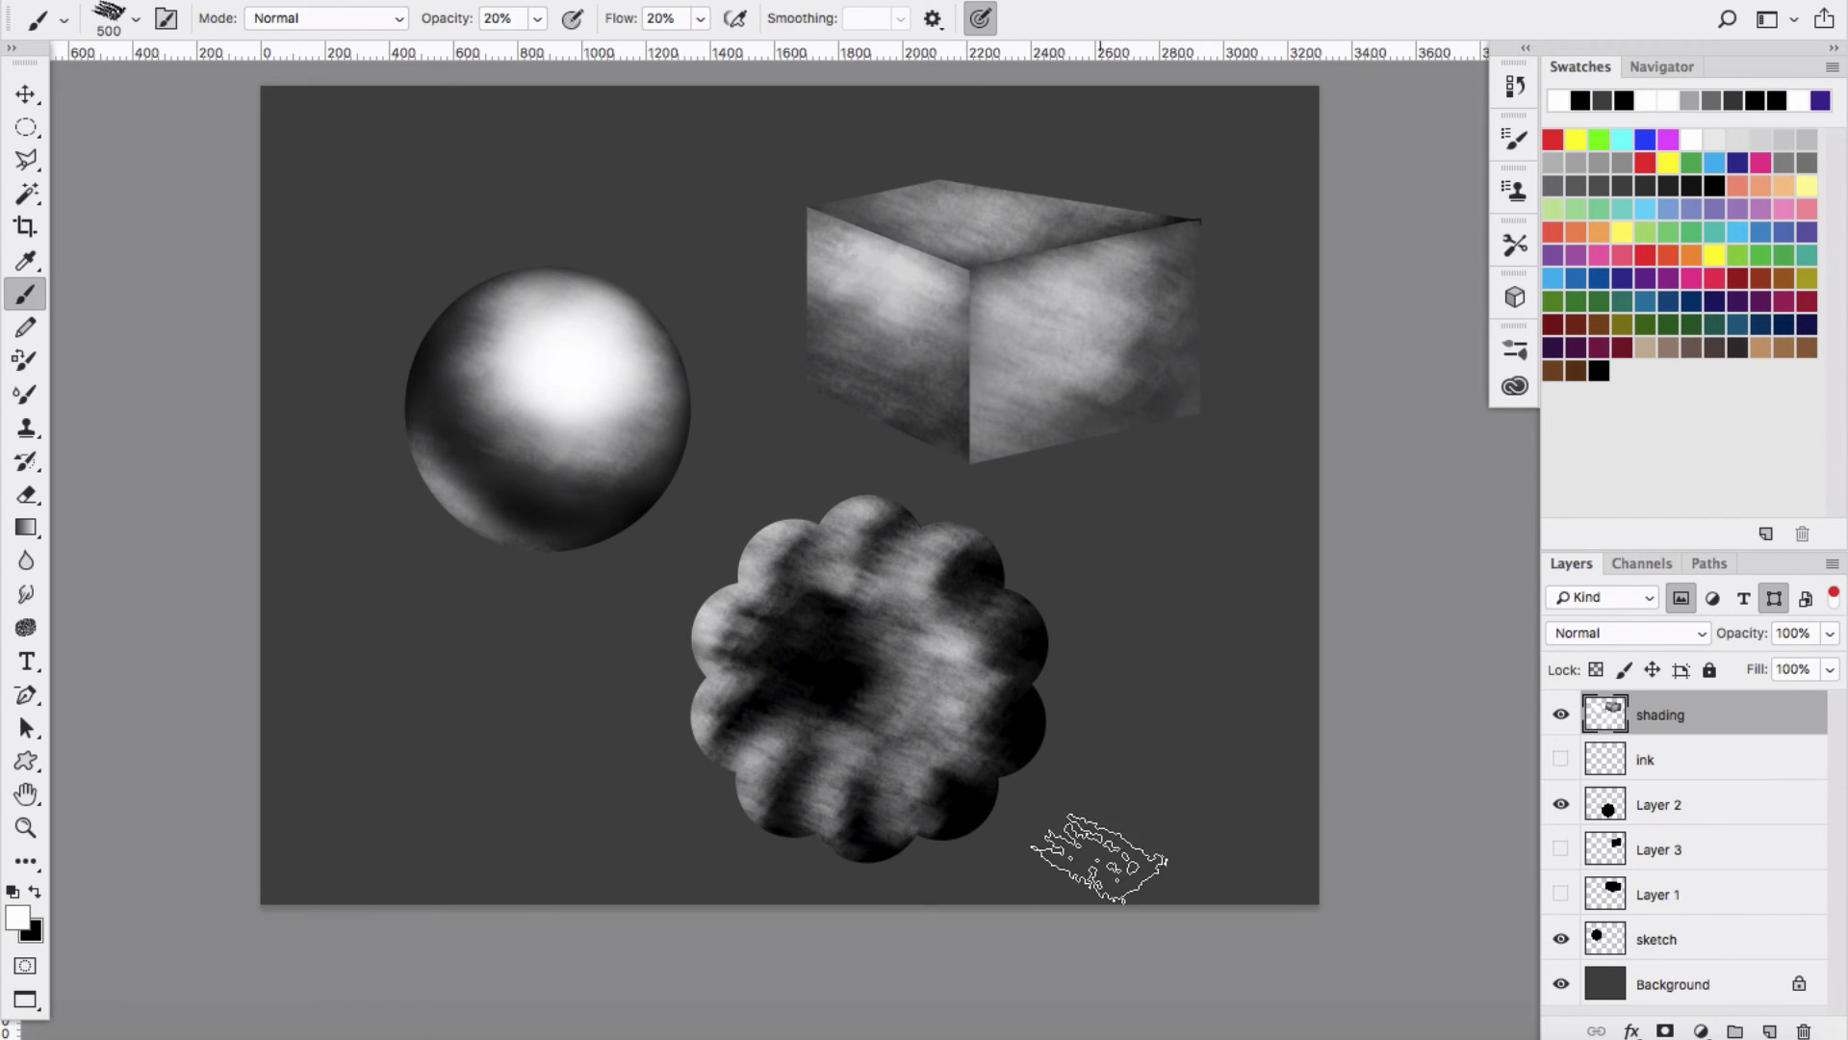
Brush black texture at size 400 around the flower shape's centre and between its lobes.
key("x")
key("bracketleft")
key("bracketleft")
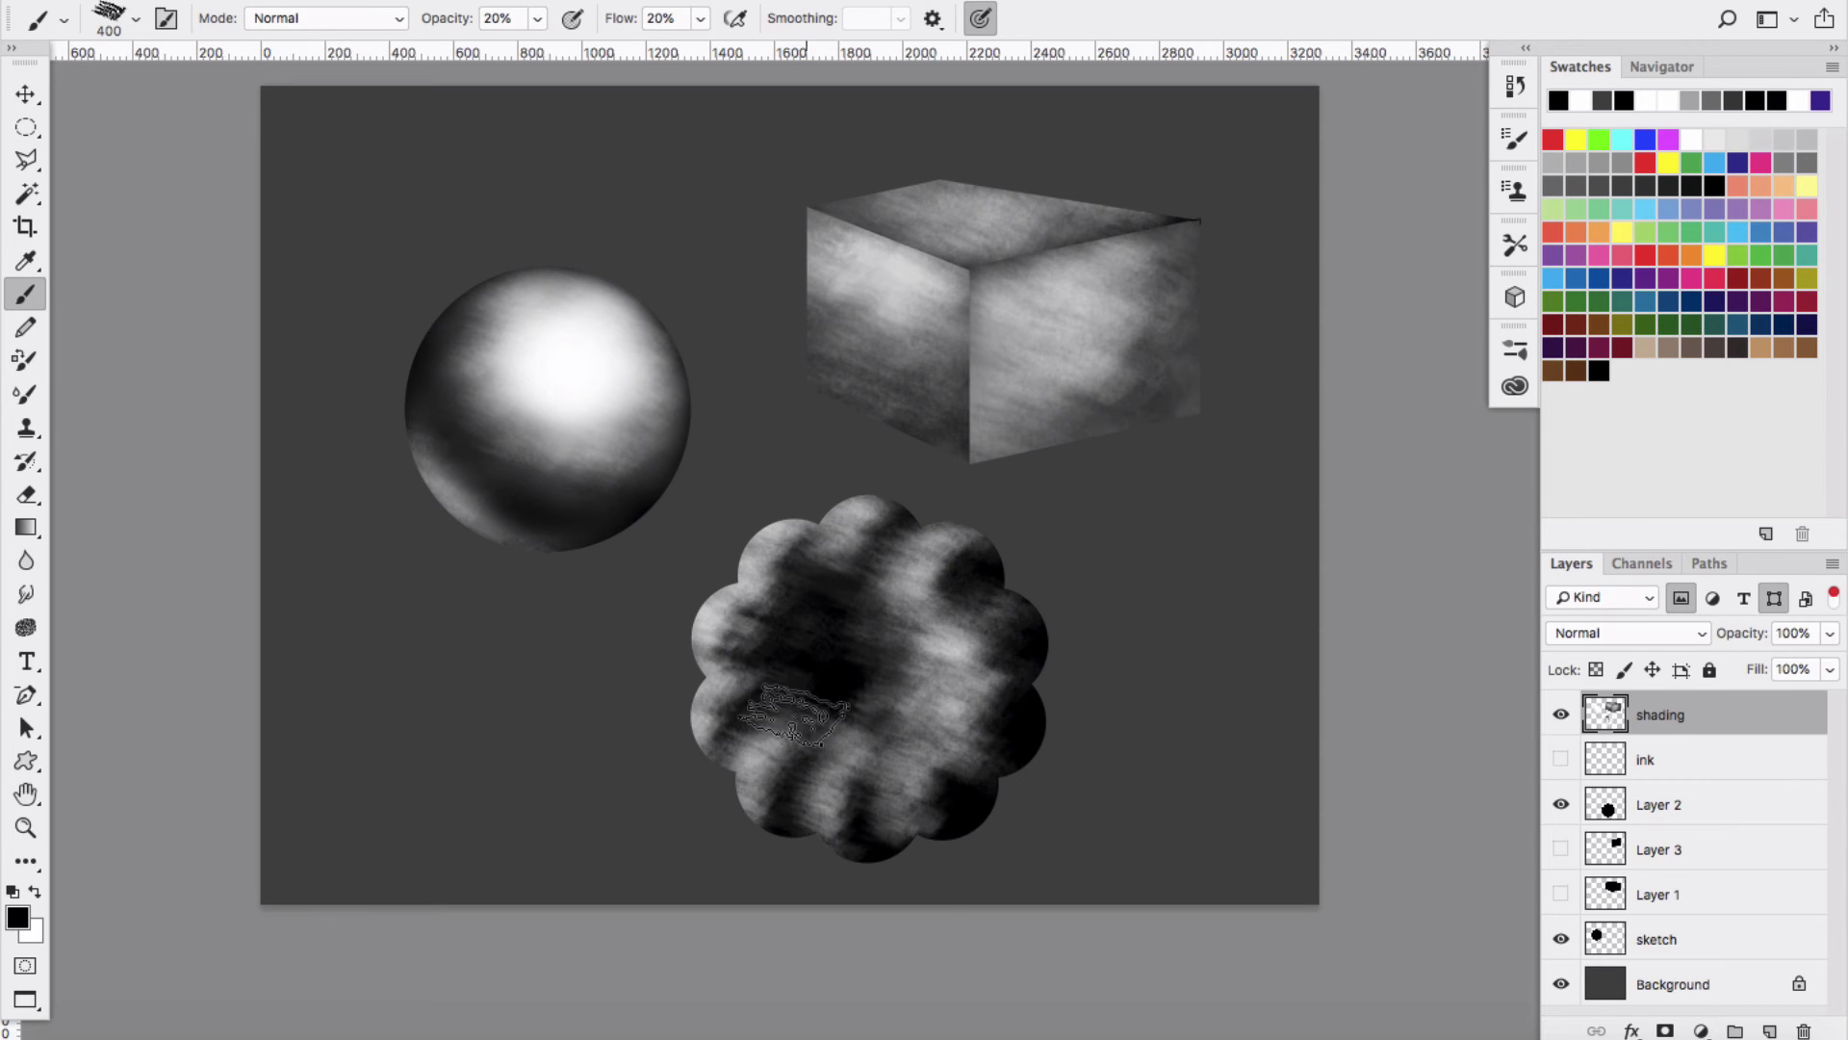
mouse_move(764, 608)
left_mouse_down()
mouse_move(898, 640)
mouse_move(907, 614)
mouse_move(903, 707)
mouse_move(874, 685)
mouse_move(868, 621)
mouse_move(887, 586)
mouse_move(941, 643)
left_mouse_up()
mouse_move(857, 741)
left_mouse_down()
mouse_move(846, 661)
mouse_move(794, 711)
left_mouse_up()
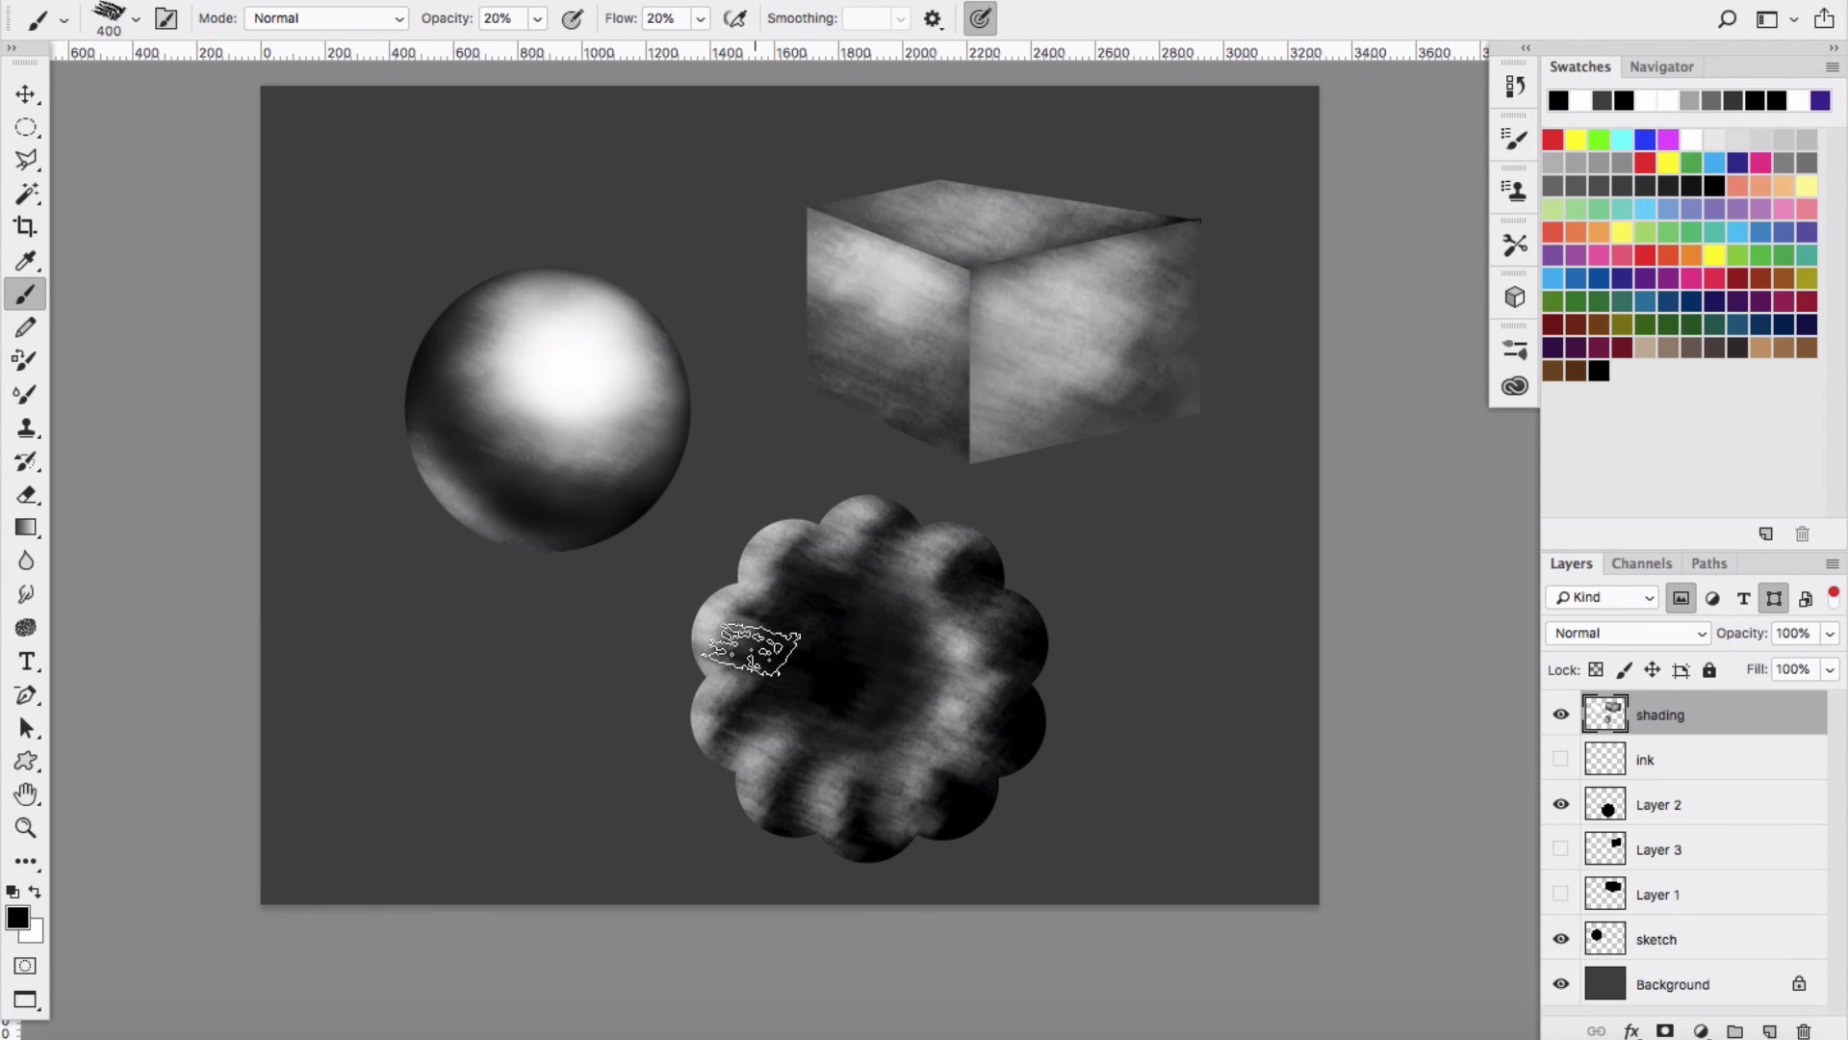
left_click_drag(788, 708, 748, 743)
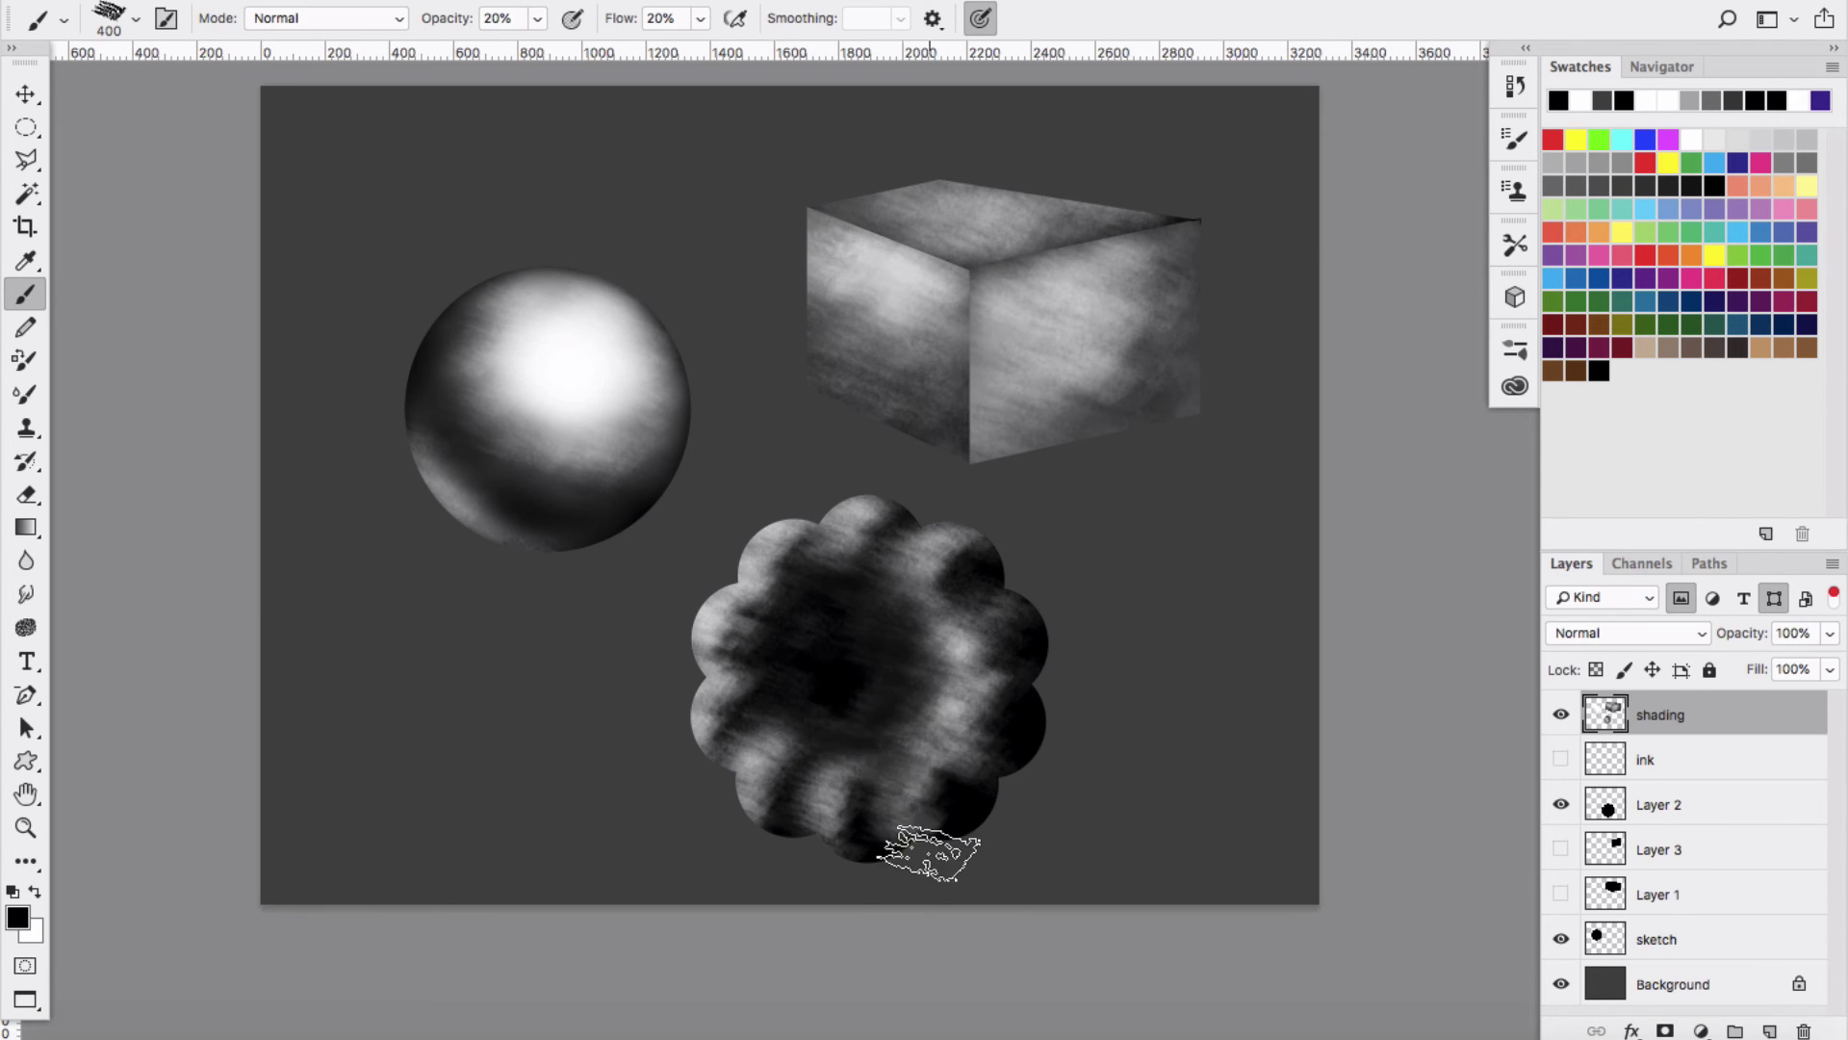
Brush white texture highlights onto the flower shape's centre and lower lobes.
key("x")
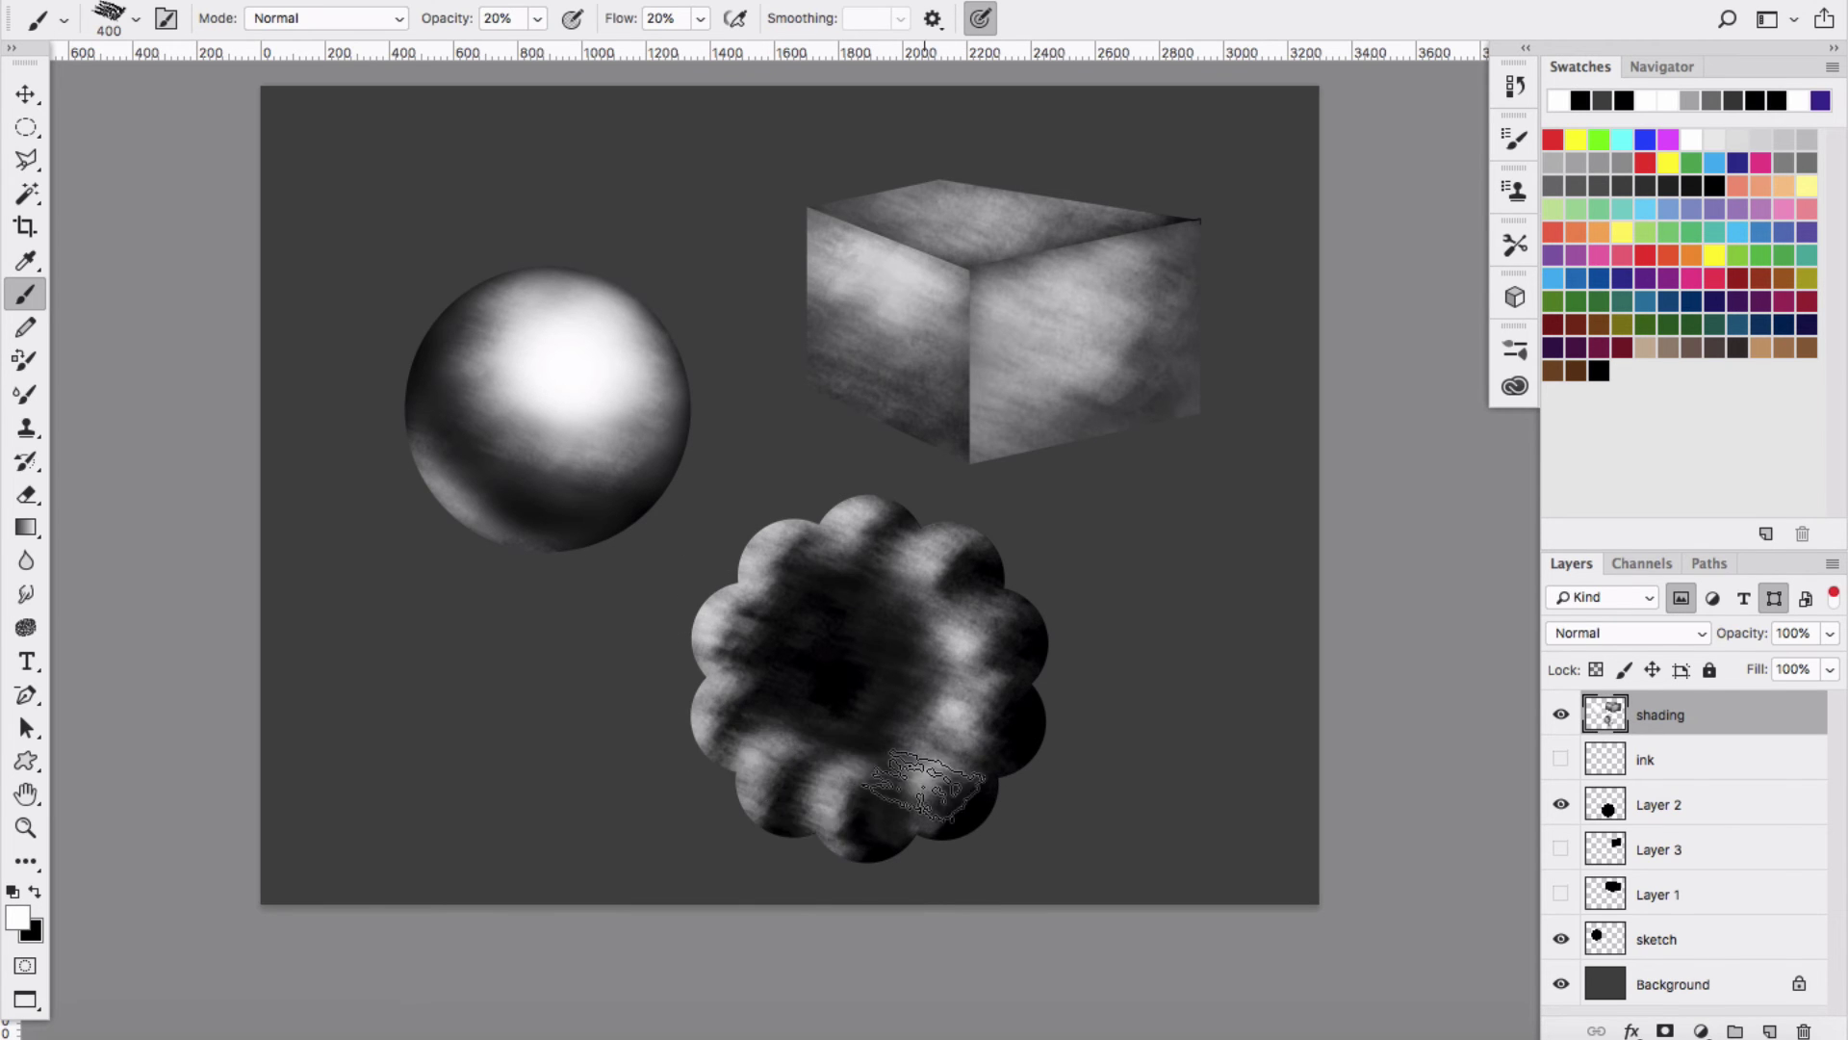
key("x")
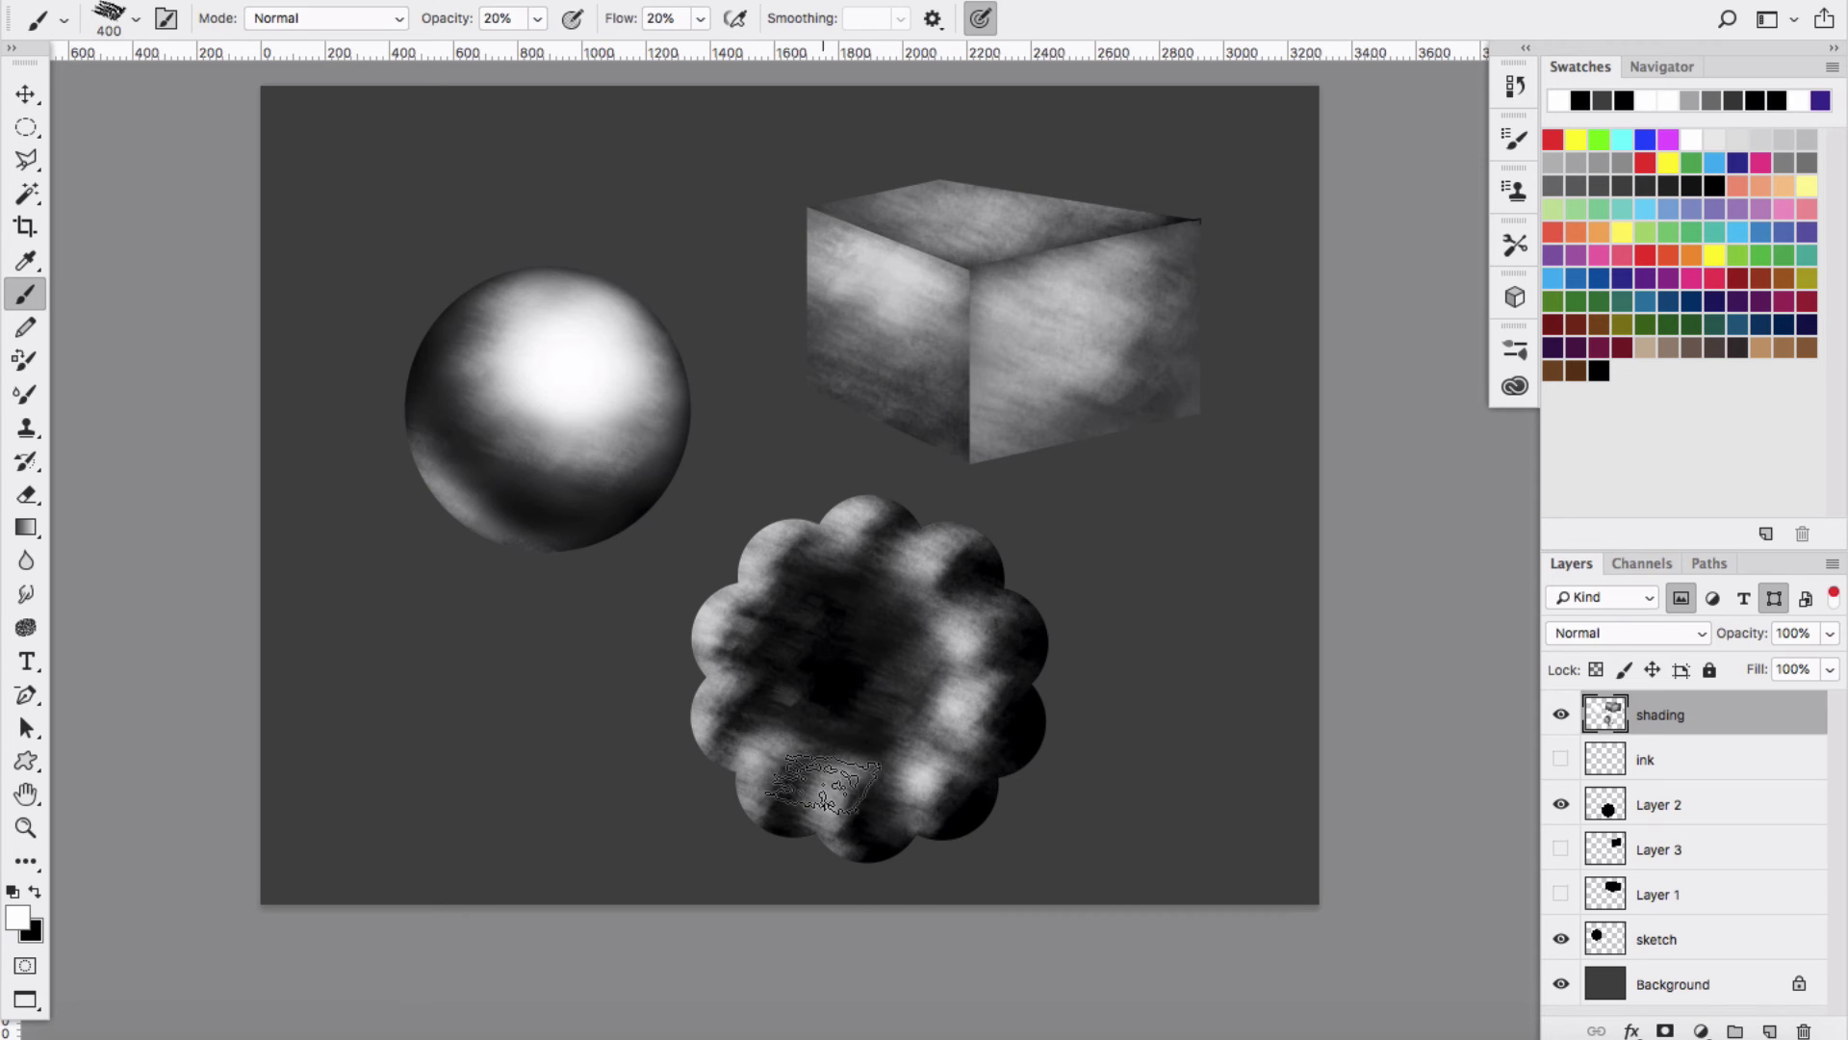
mouse_move(760, 620)
left_mouse_down()
mouse_move(813, 689)
mouse_move(902, 679)
mouse_move(852, 578)
mouse_move(904, 734)
mouse_move(756, 586)
mouse_move(886, 795)
mouse_move(765, 586)
mouse_move(753, 674)
mouse_move(849, 768)
mouse_move(1026, 810)
mouse_move(1017, 592)
mouse_move(896, 698)
mouse_move(895, 752)
mouse_move(945, 595)
mouse_move(889, 586)
mouse_move(910, 653)
mouse_move(900, 559)
mouse_move(944, 745)
mouse_move(948, 687)
mouse_move(931, 704)
mouse_move(891, 669)
mouse_move(899, 621)
mouse_move(836, 638)
mouse_move(826, 681)
mouse_move(848, 613)
mouse_move(834, 699)
mouse_move(803, 675)
mouse_move(881, 895)
mouse_move(834, 663)
left_mouse_up()
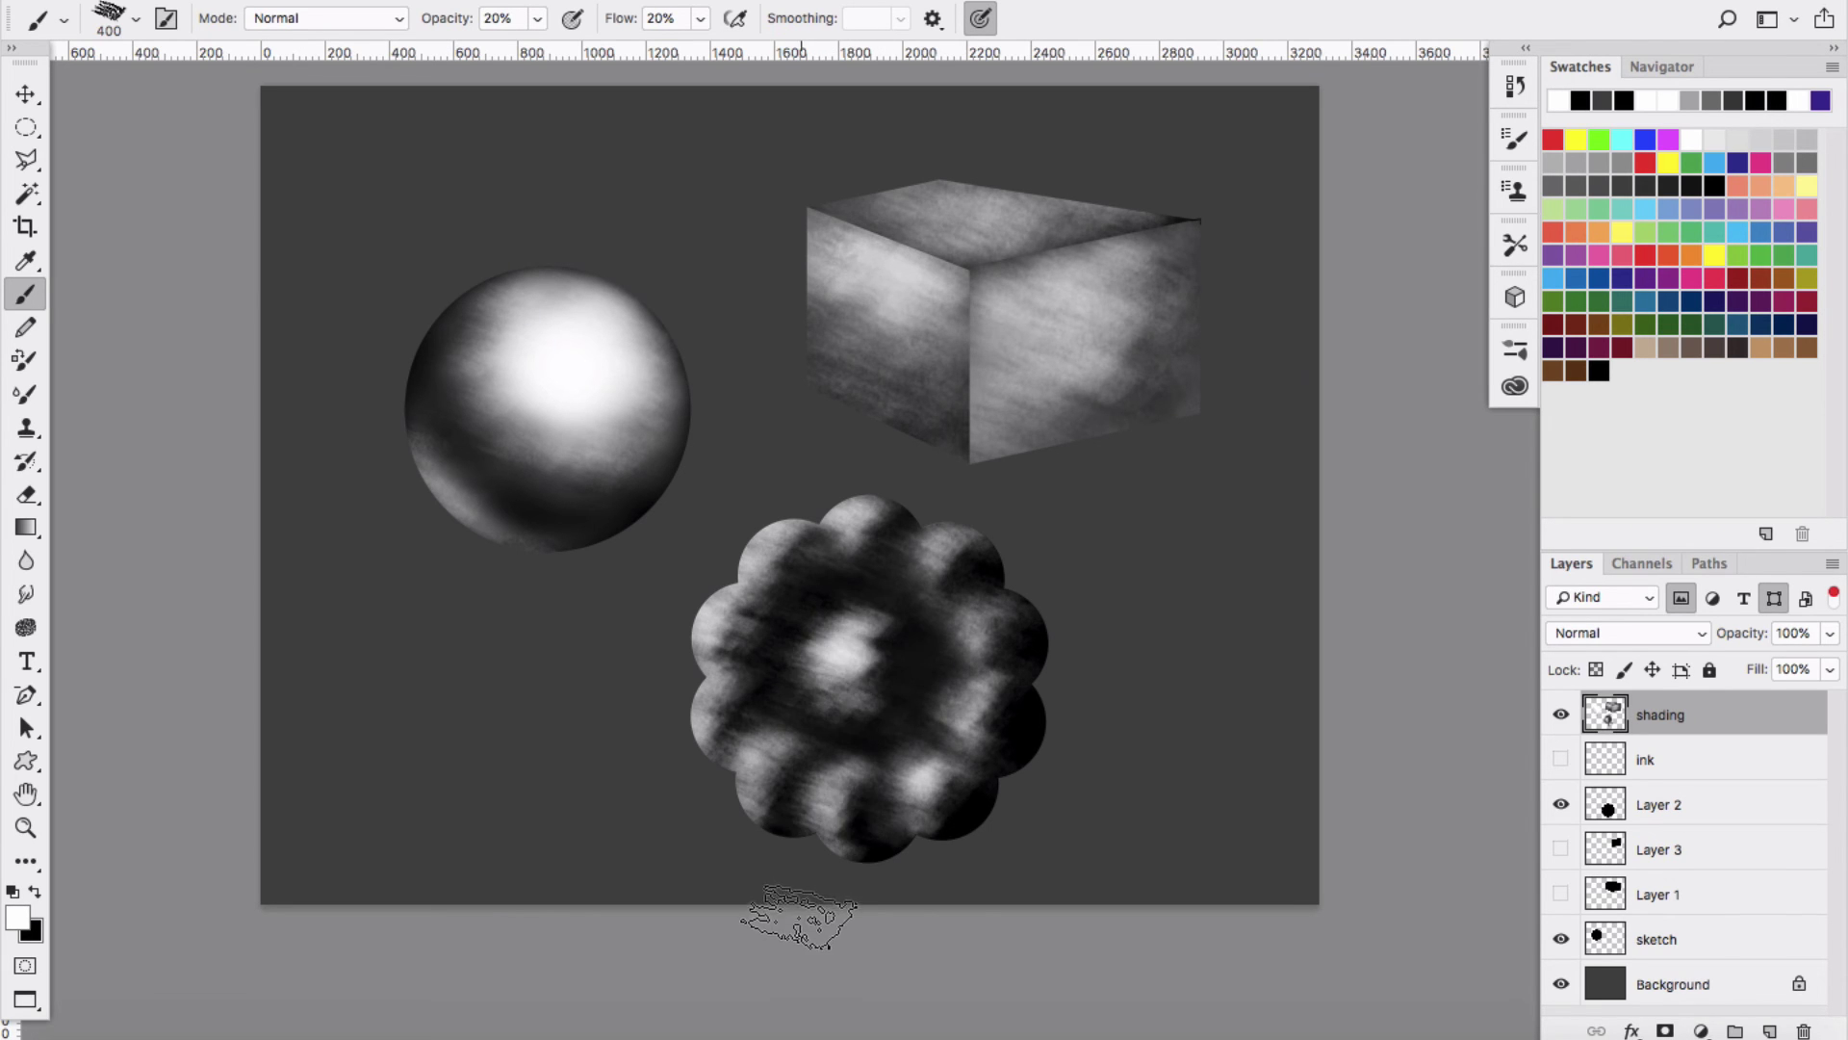
Apply a Gaussian Blur to the flower shape's shading.
left_click(625, 2)
mouse_move(749, 284)
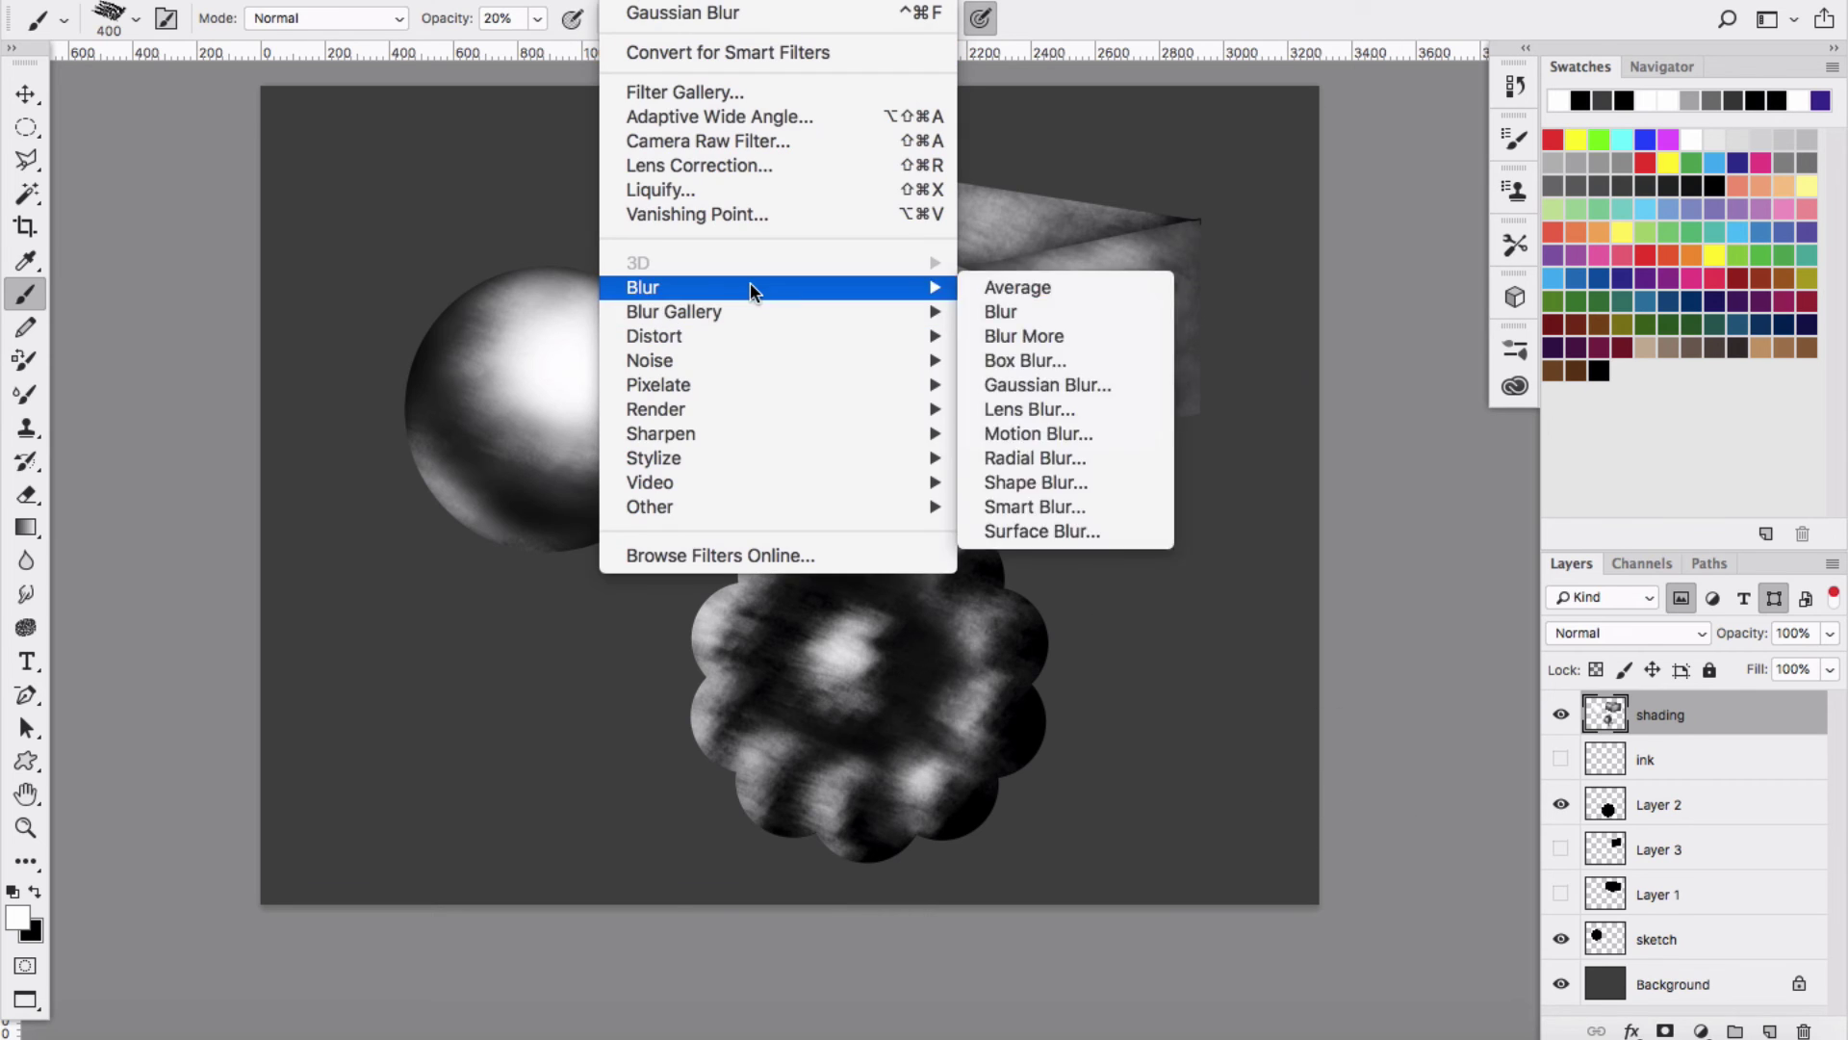
left_click(1042, 384)
left_click_drag(780, 455, 1412, 295)
key("Return")
Brush white texture back over the outer edges of the blurred flower shape's lobes.
key("b")
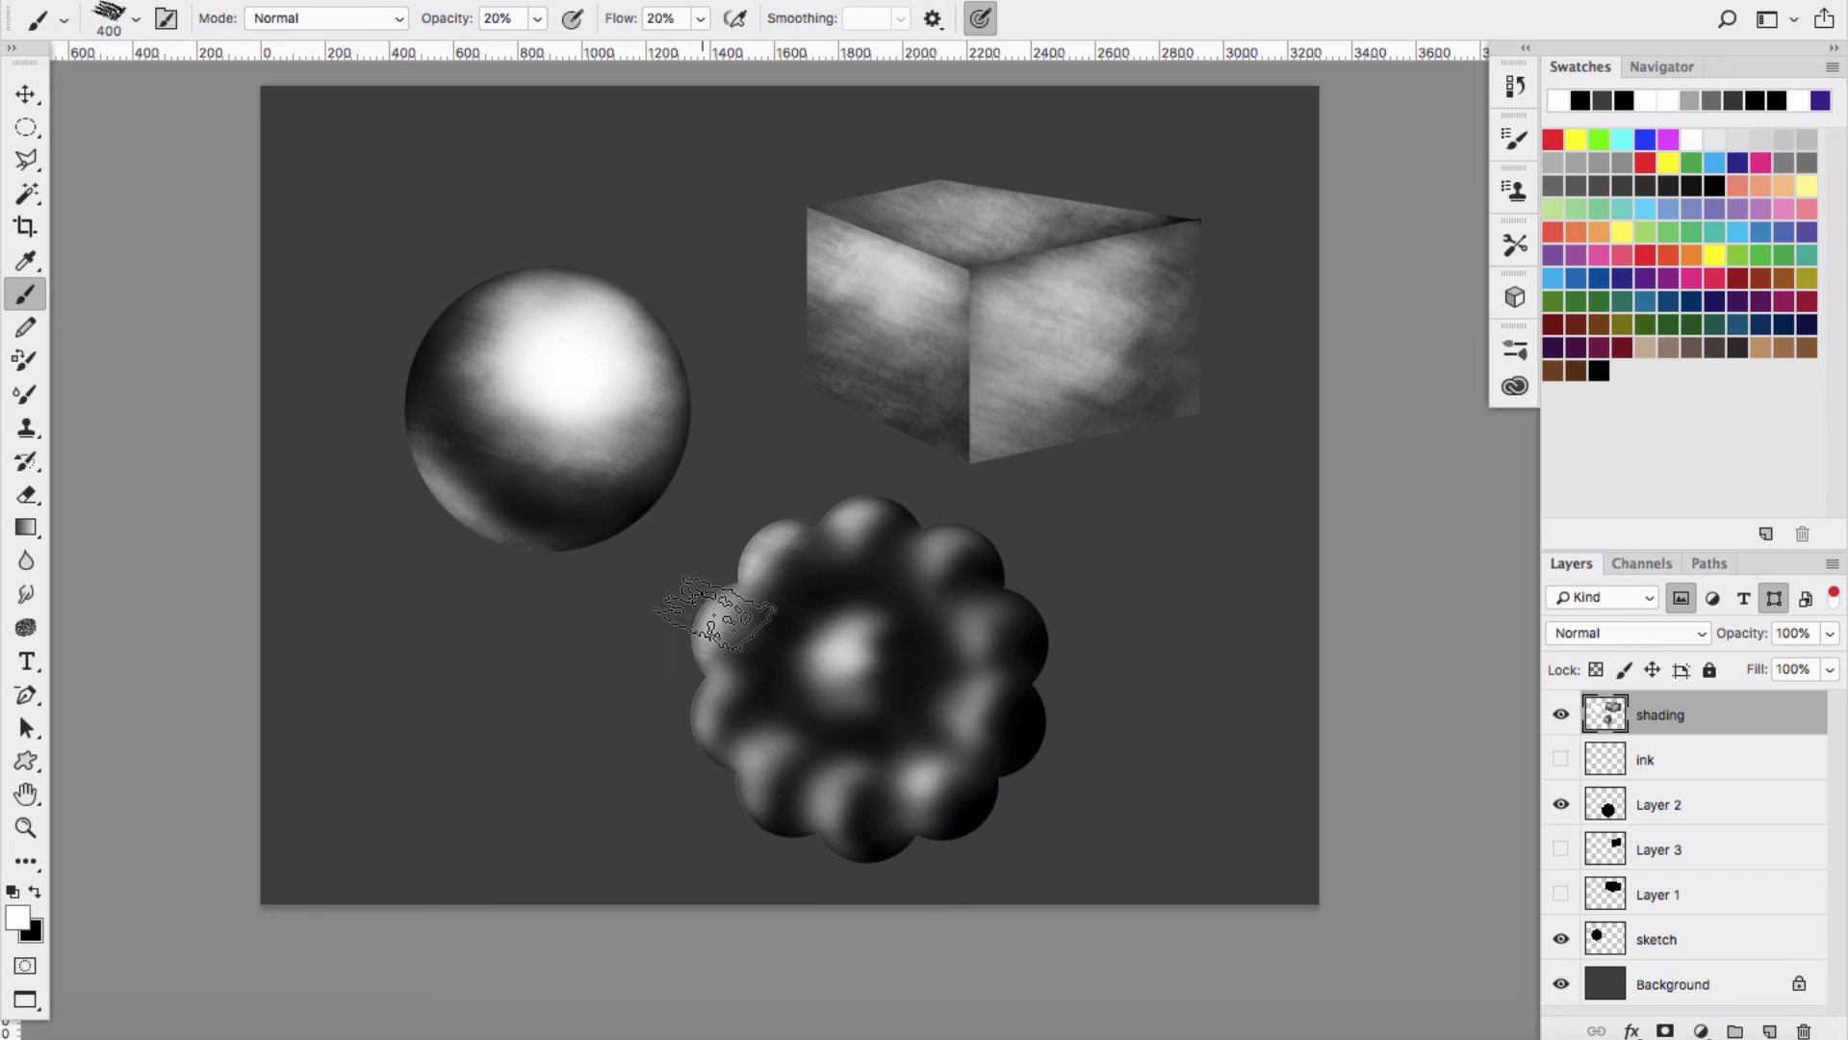
mouse_move(695, 746)
left_mouse_down()
mouse_move(820, 688)
mouse_move(864, 617)
mouse_move(840, 516)
mouse_move(1029, 593)
mouse_move(926, 592)
mouse_move(973, 625)
mouse_move(961, 753)
mouse_move(926, 771)
mouse_move(826, 799)
mouse_move(858, 771)
mouse_move(753, 764)
mouse_move(710, 693)
left_mouse_up()
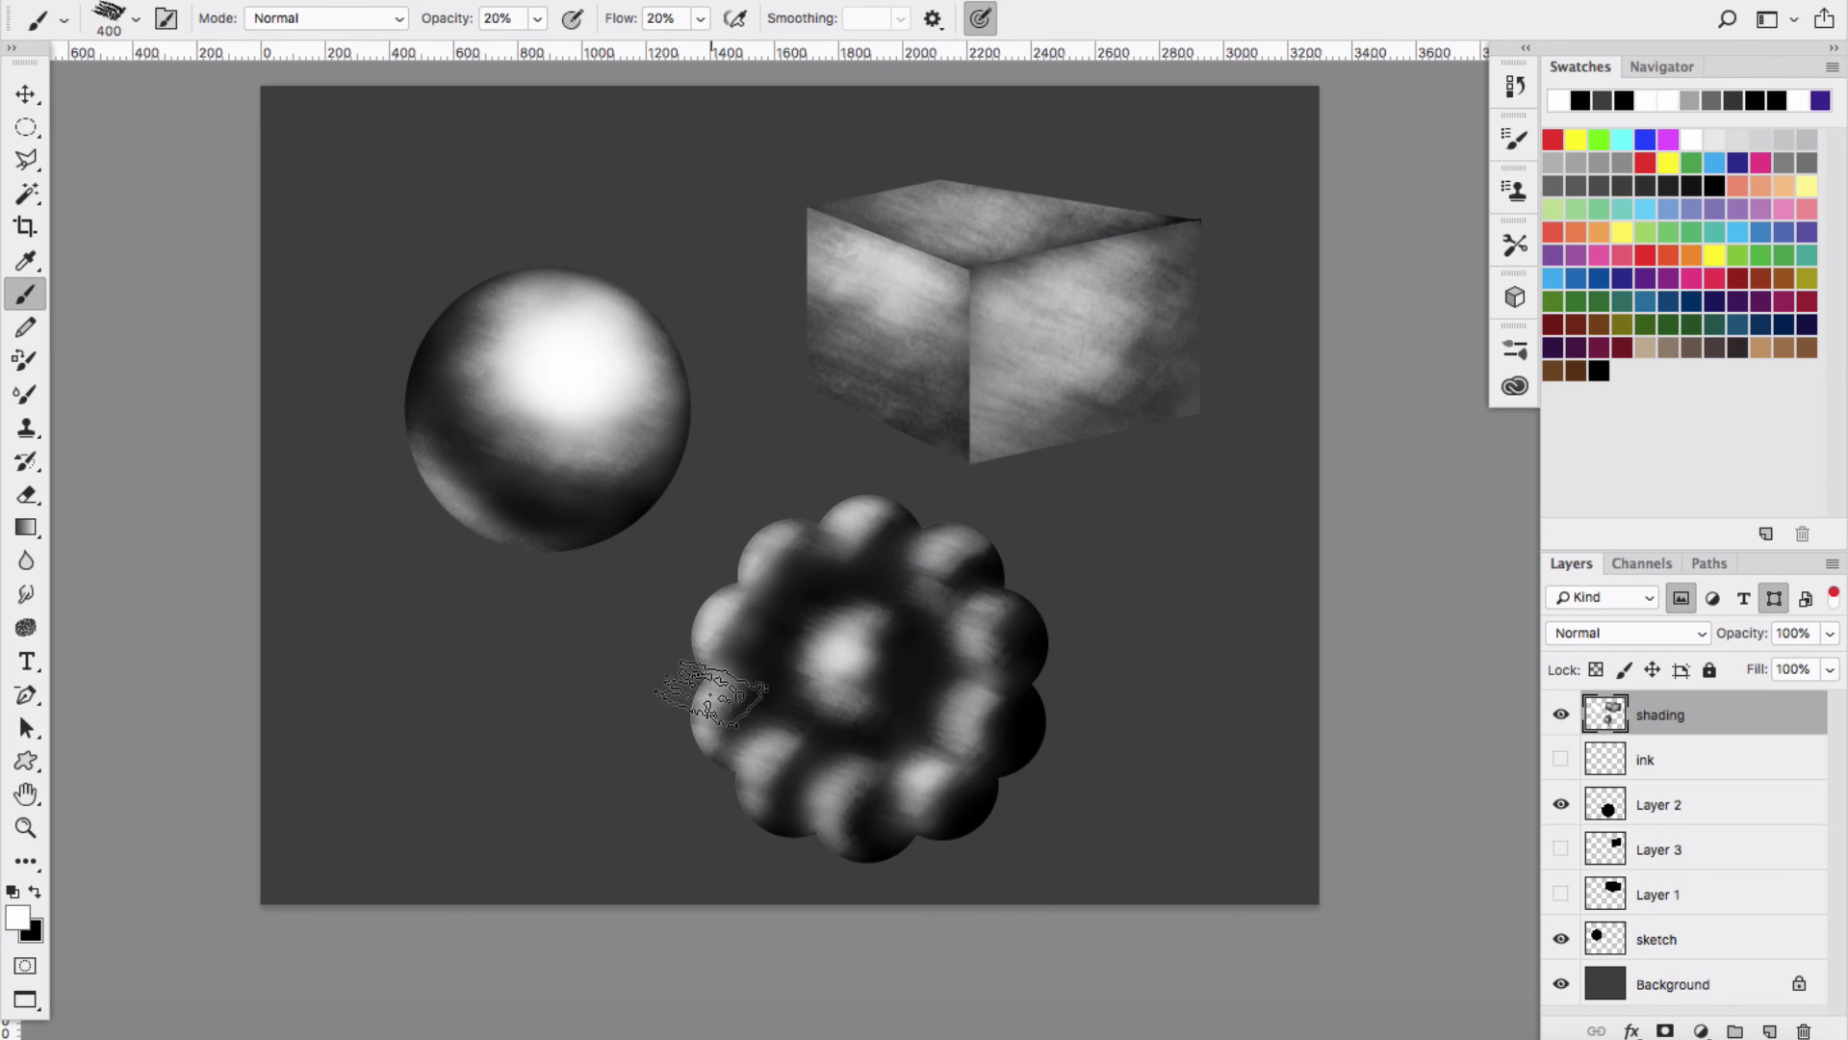
key("x")
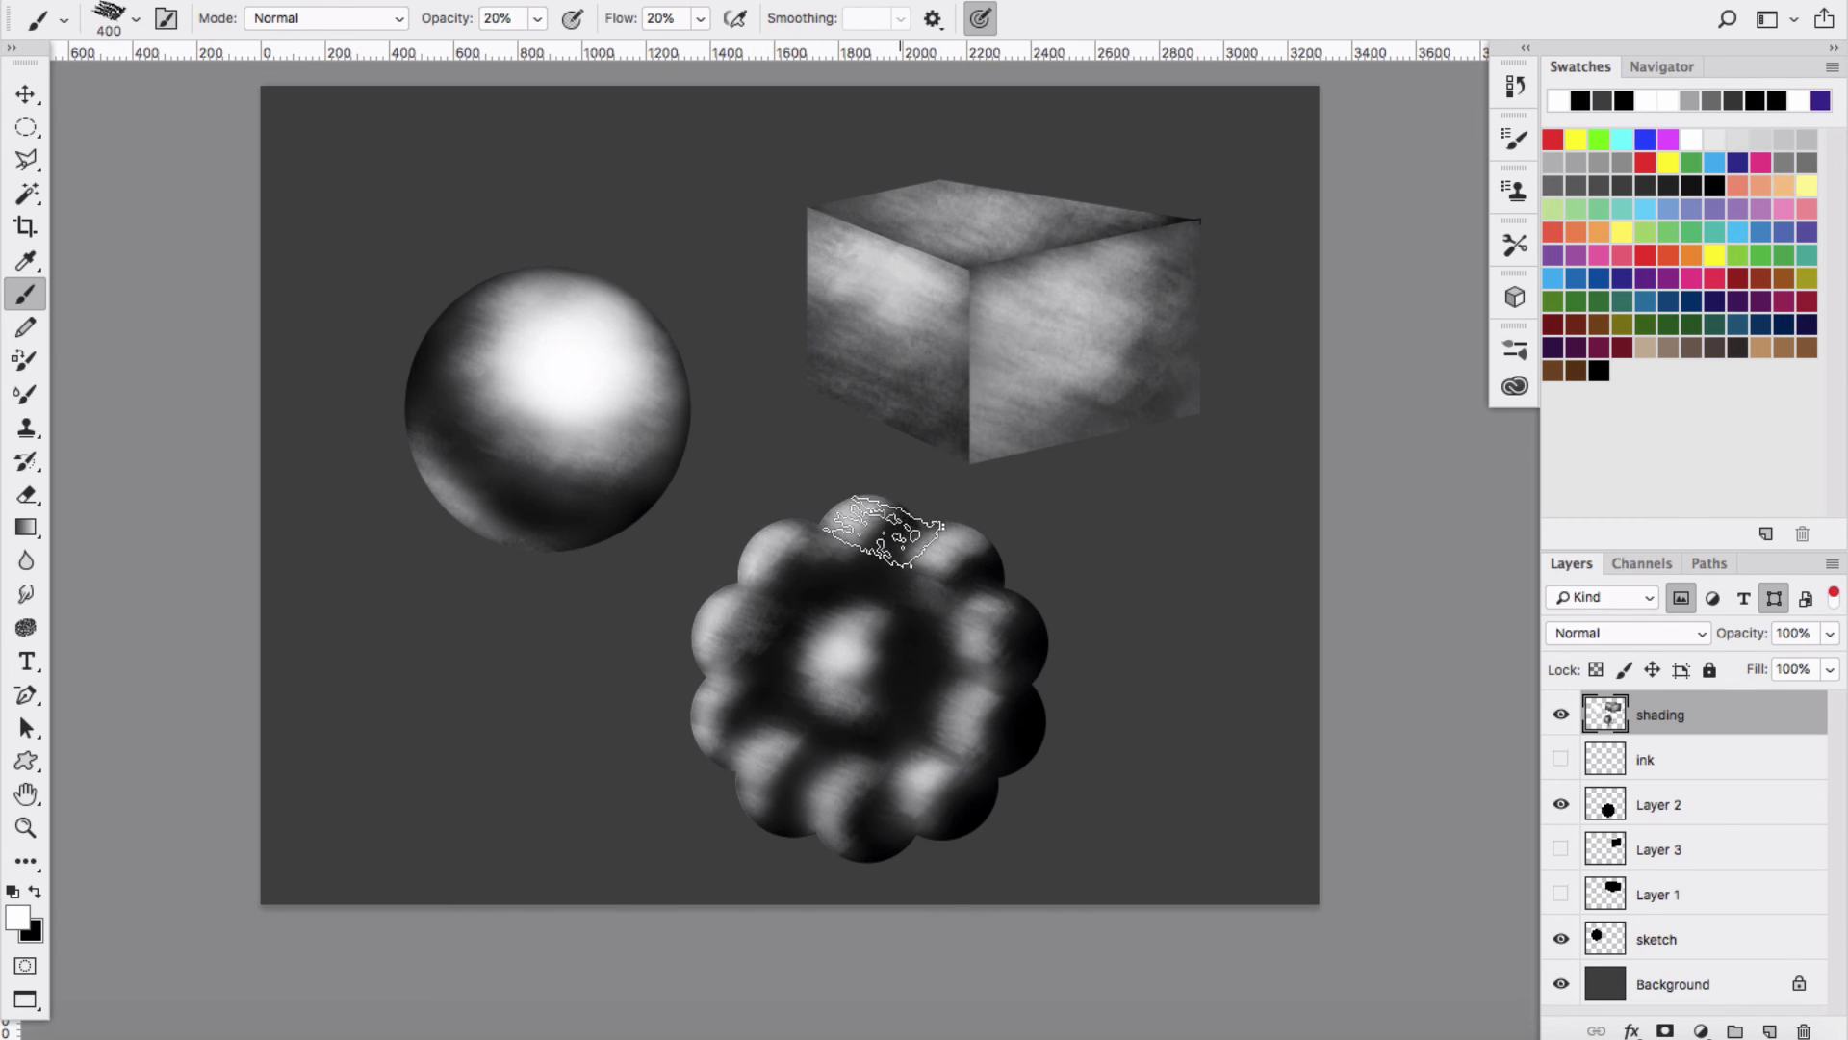
Add a new layer and brush black cast shadows under the sphere, box and flower shape at size 80.
left_click(1769, 1030)
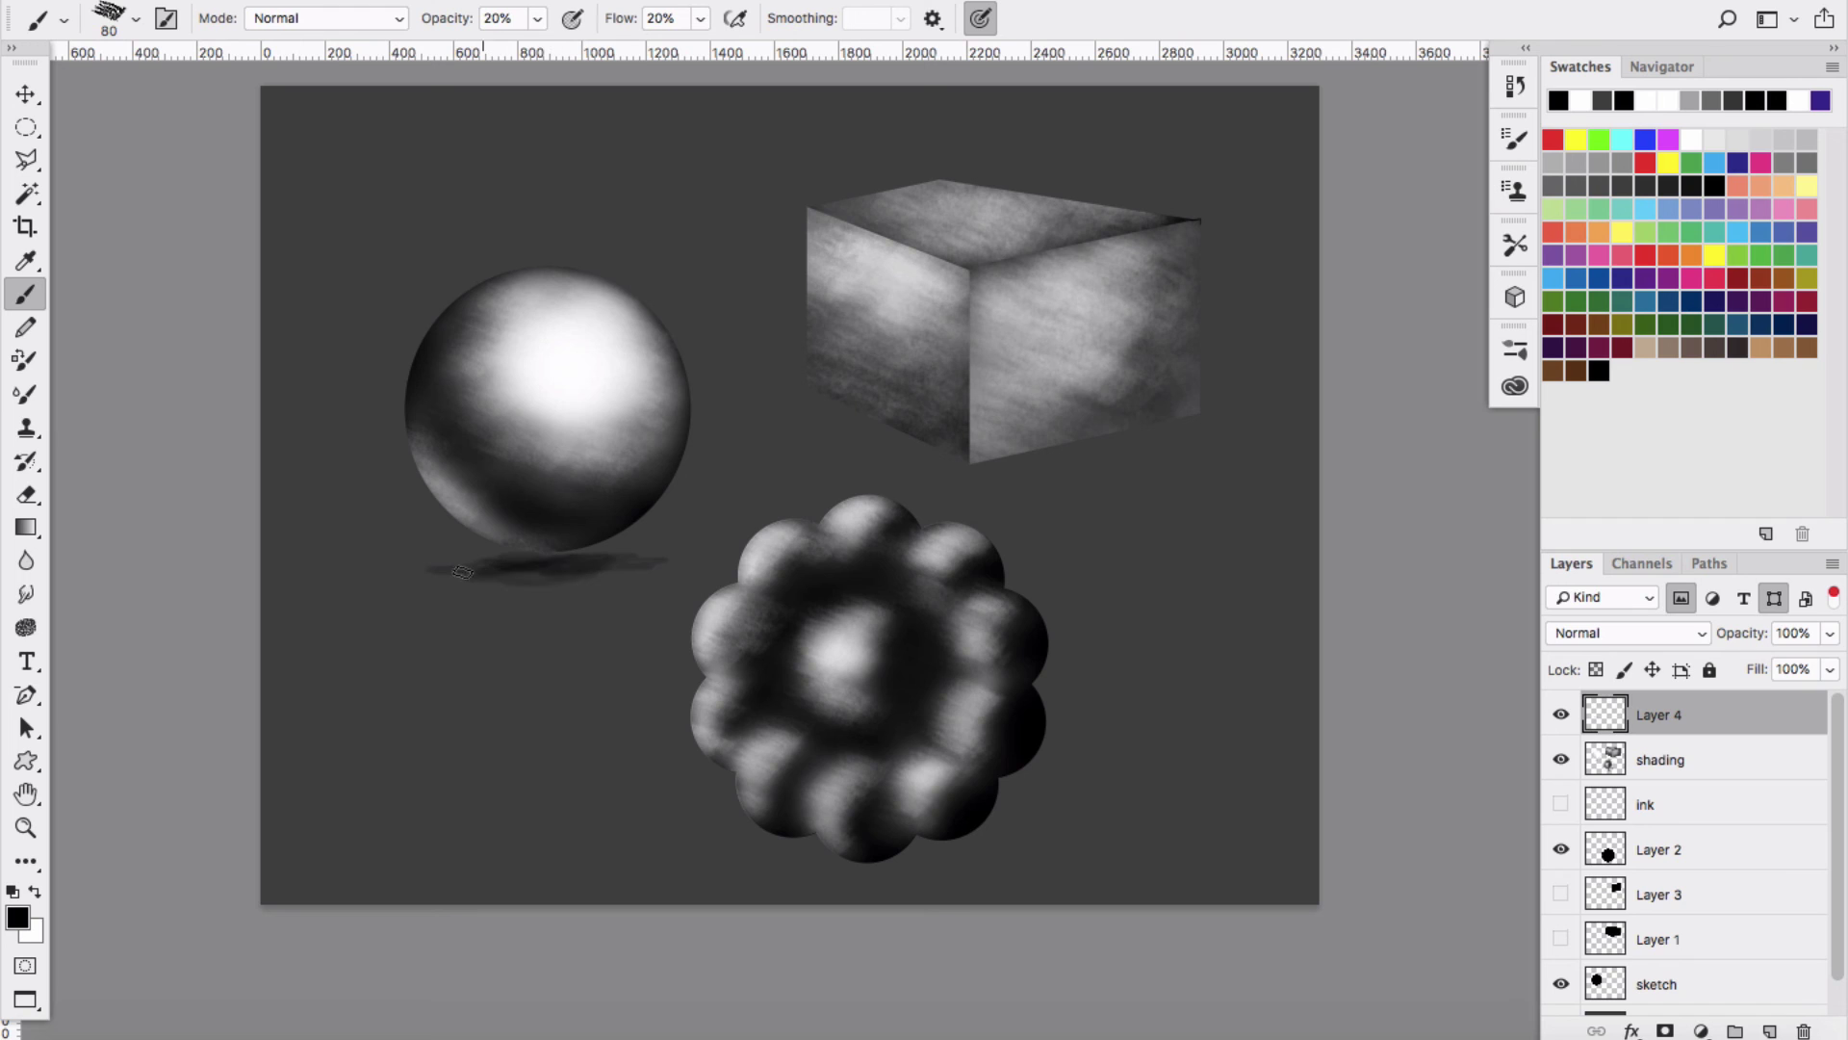
left_click_drag(568, 576, 650, 581)
key("e")
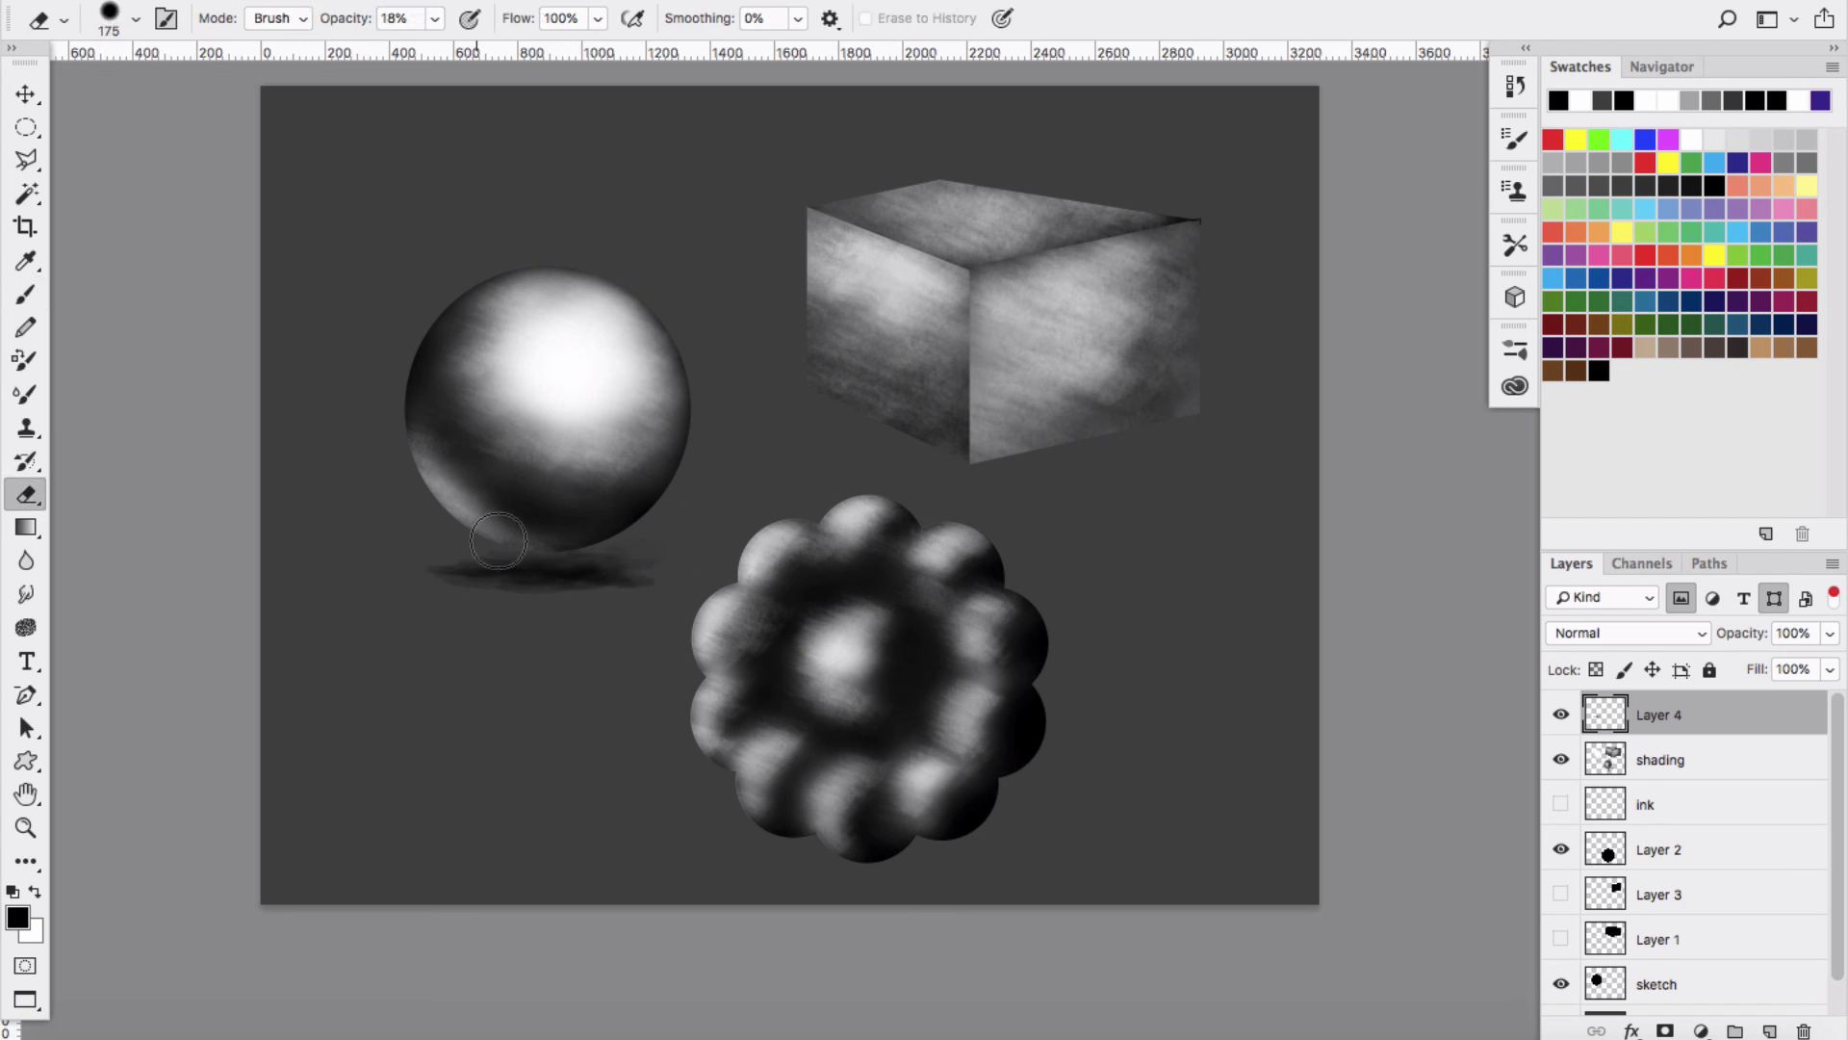
key("b")
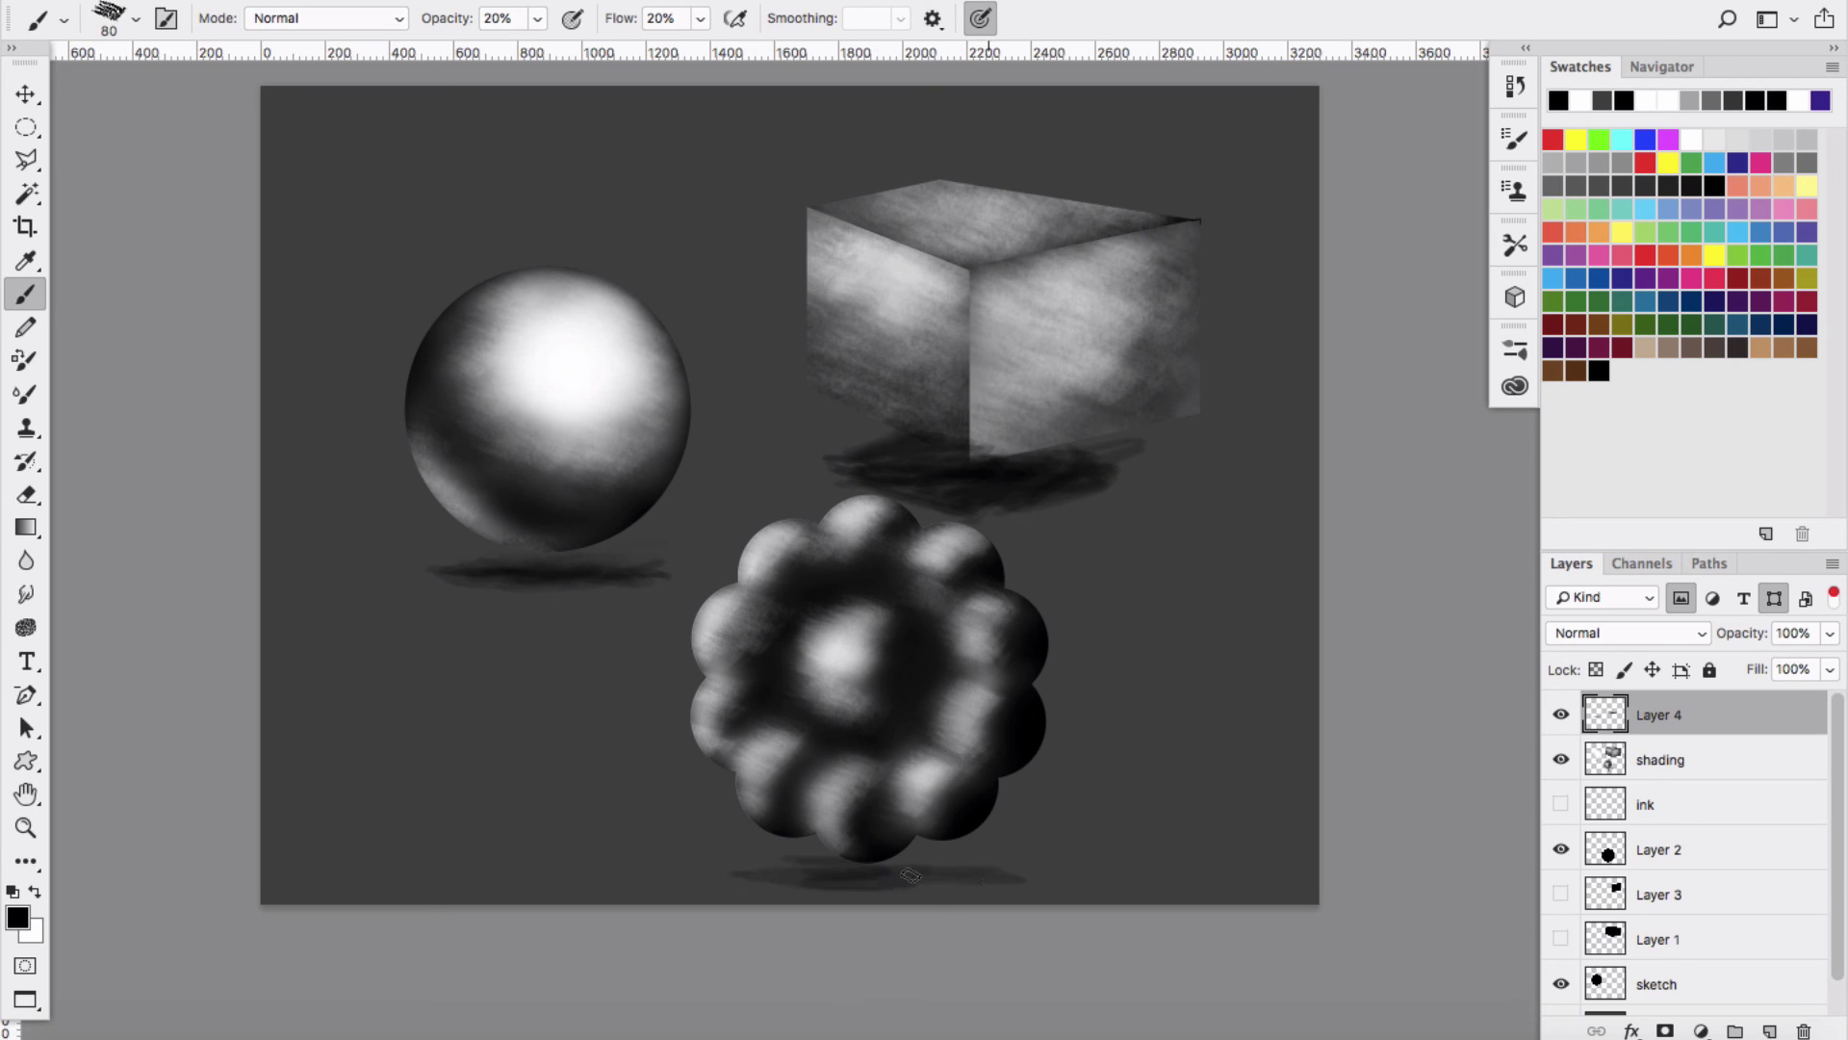
Apply a Motion Blur to the cast shadows with an angle of 0° and a distance of 255 pixels.
left_click(553, 2)
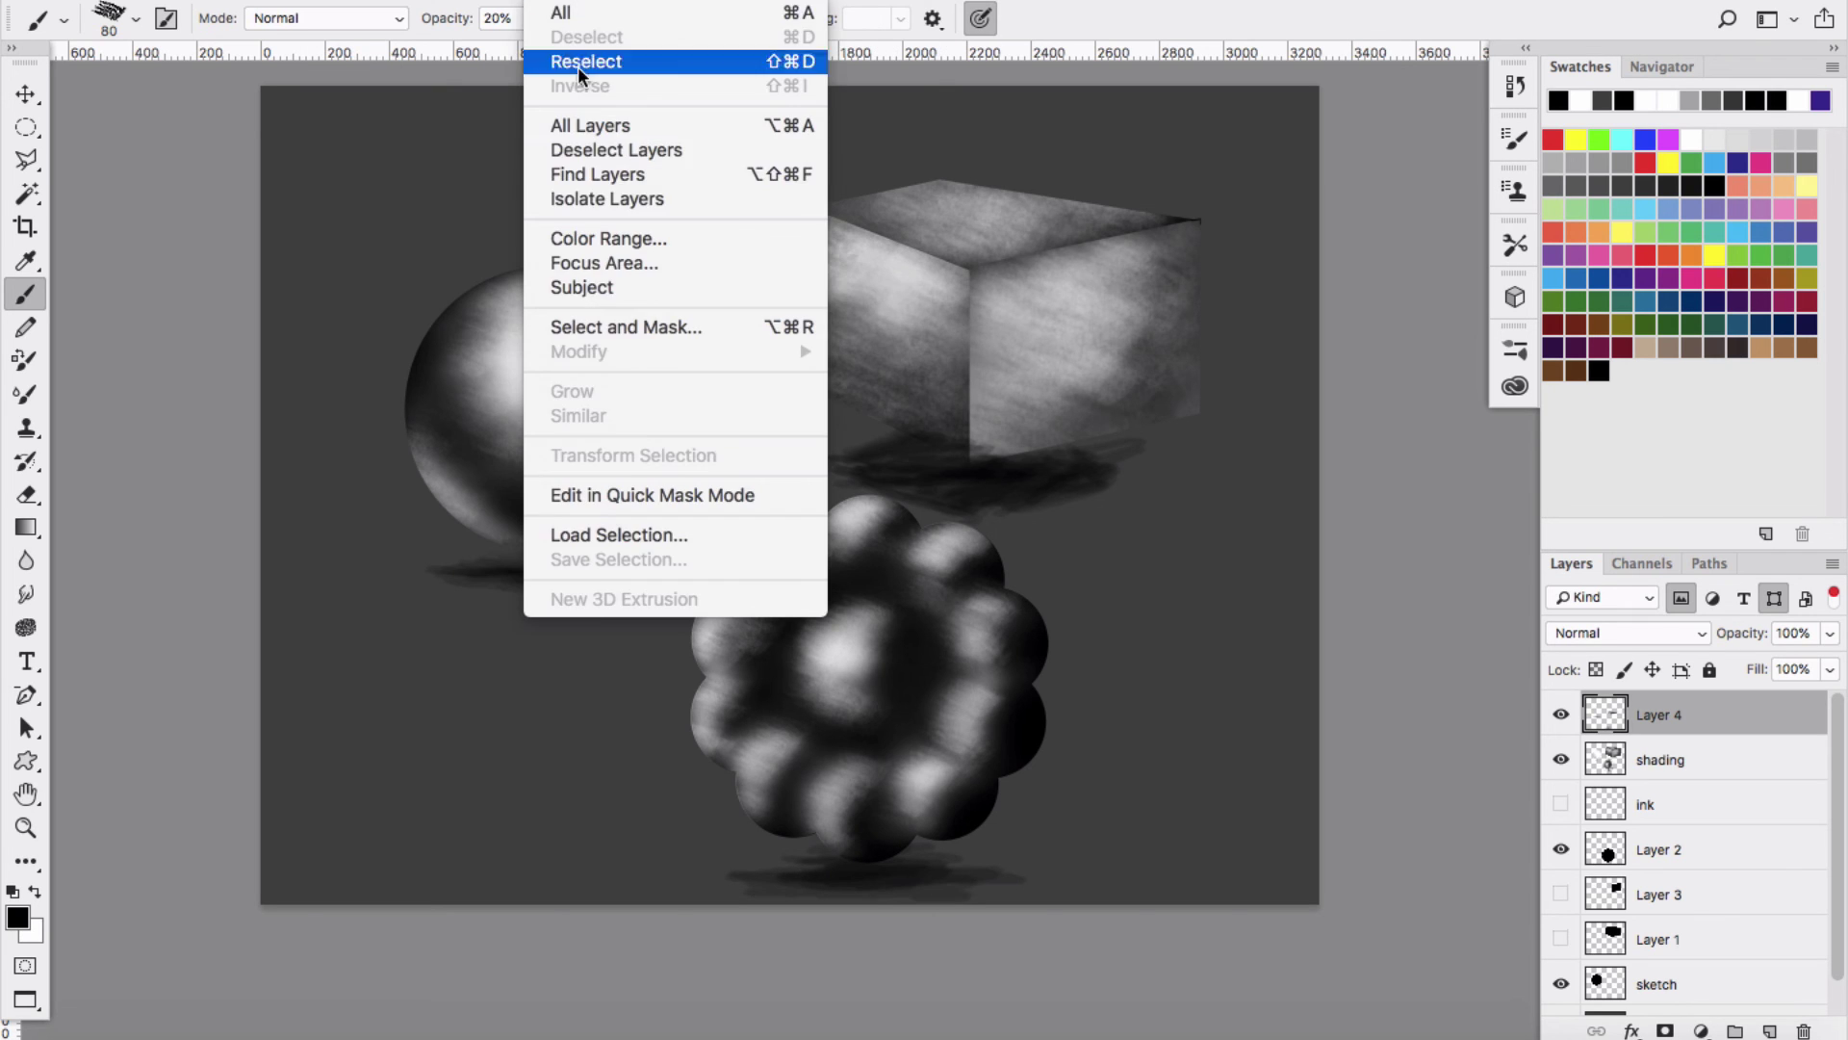
mouse_move(836, 280)
left_click(1035, 466)
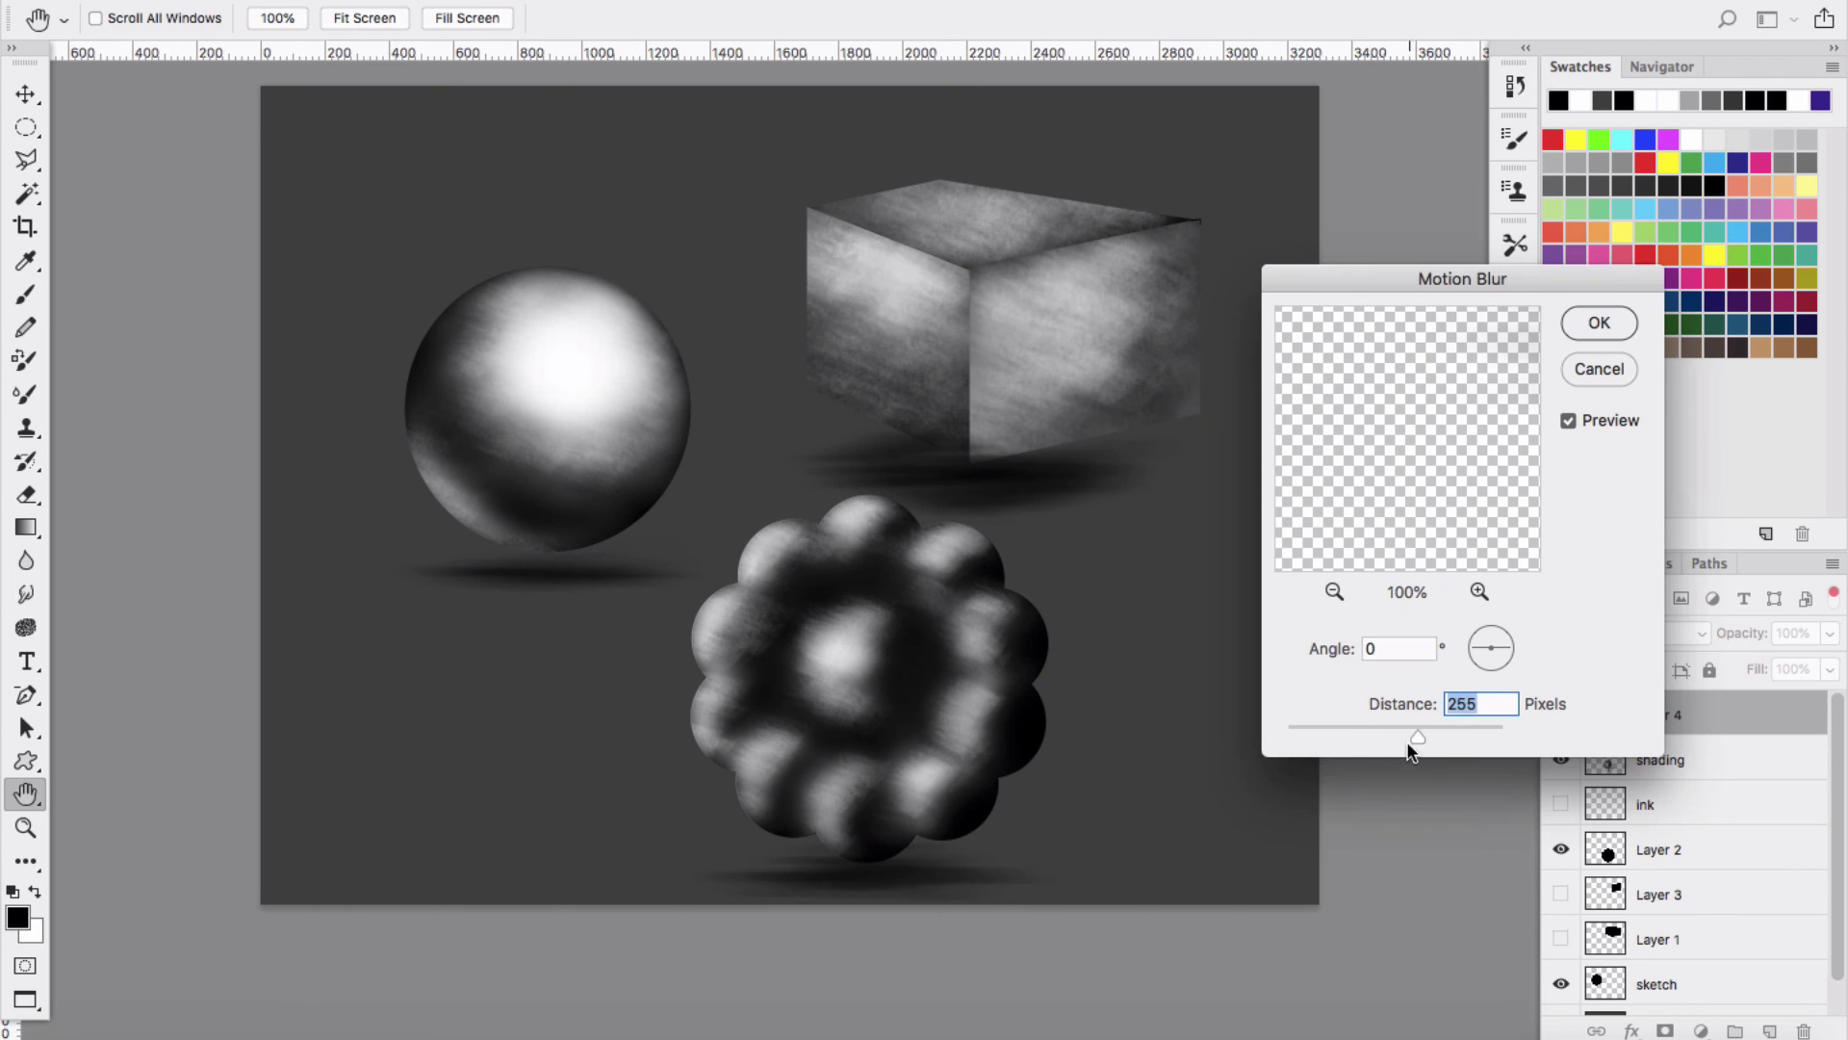
key("Return")
Reorder the cast shadow layer so it sits directly below the shading layer.
left_click_drag(1648, 720, 1646, 785)
left_click(25, 93)
mouse_move(1100, 505)
left_mouse_down()
mouse_move(1119, 517)
mouse_move(1100, 510)
mouse_move(1057, 604)
left_mouse_up()
key("space")
Select the shading, Layer 4, Layer 2 and sketch layers together and move the three shaded objects slightly up and left on the canvas.
left_click(1708, 714, "super")
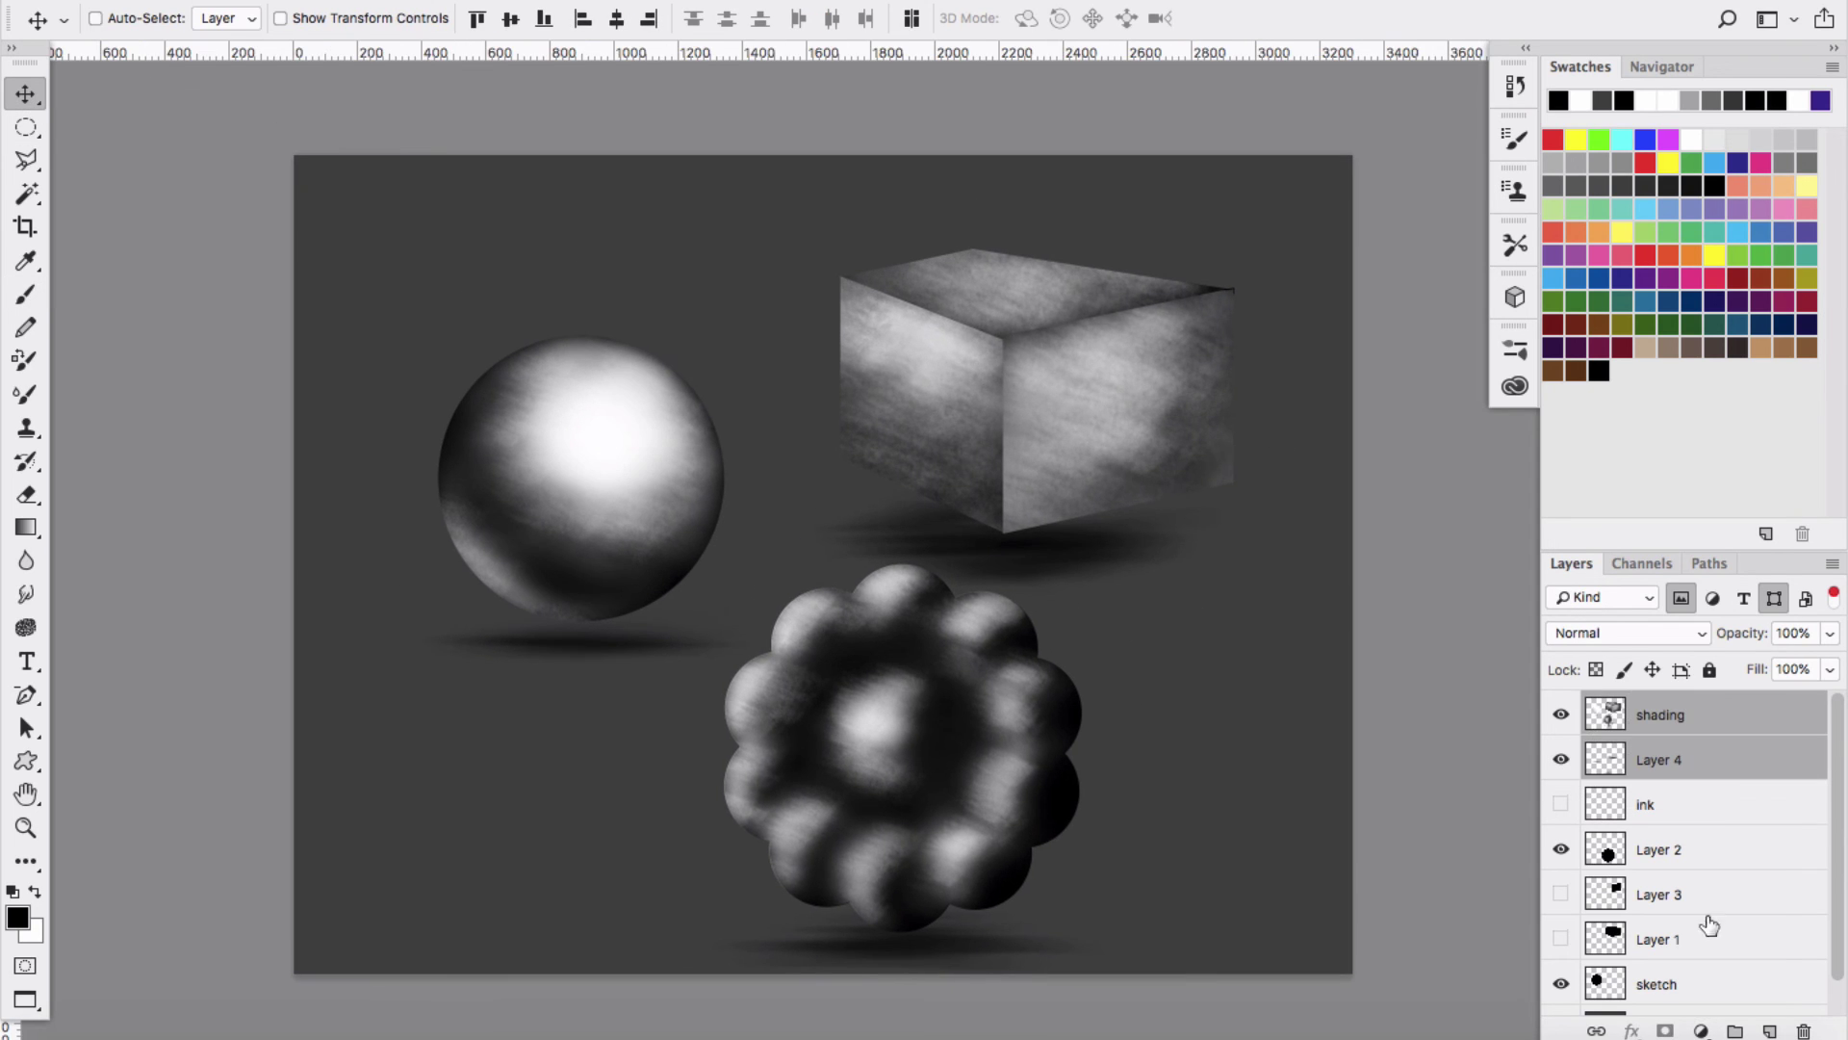
left_click(1709, 849, "super")
left_click(1691, 984, "super")
scroll(1675, 905, "down", 1)
left_click(1561, 815)
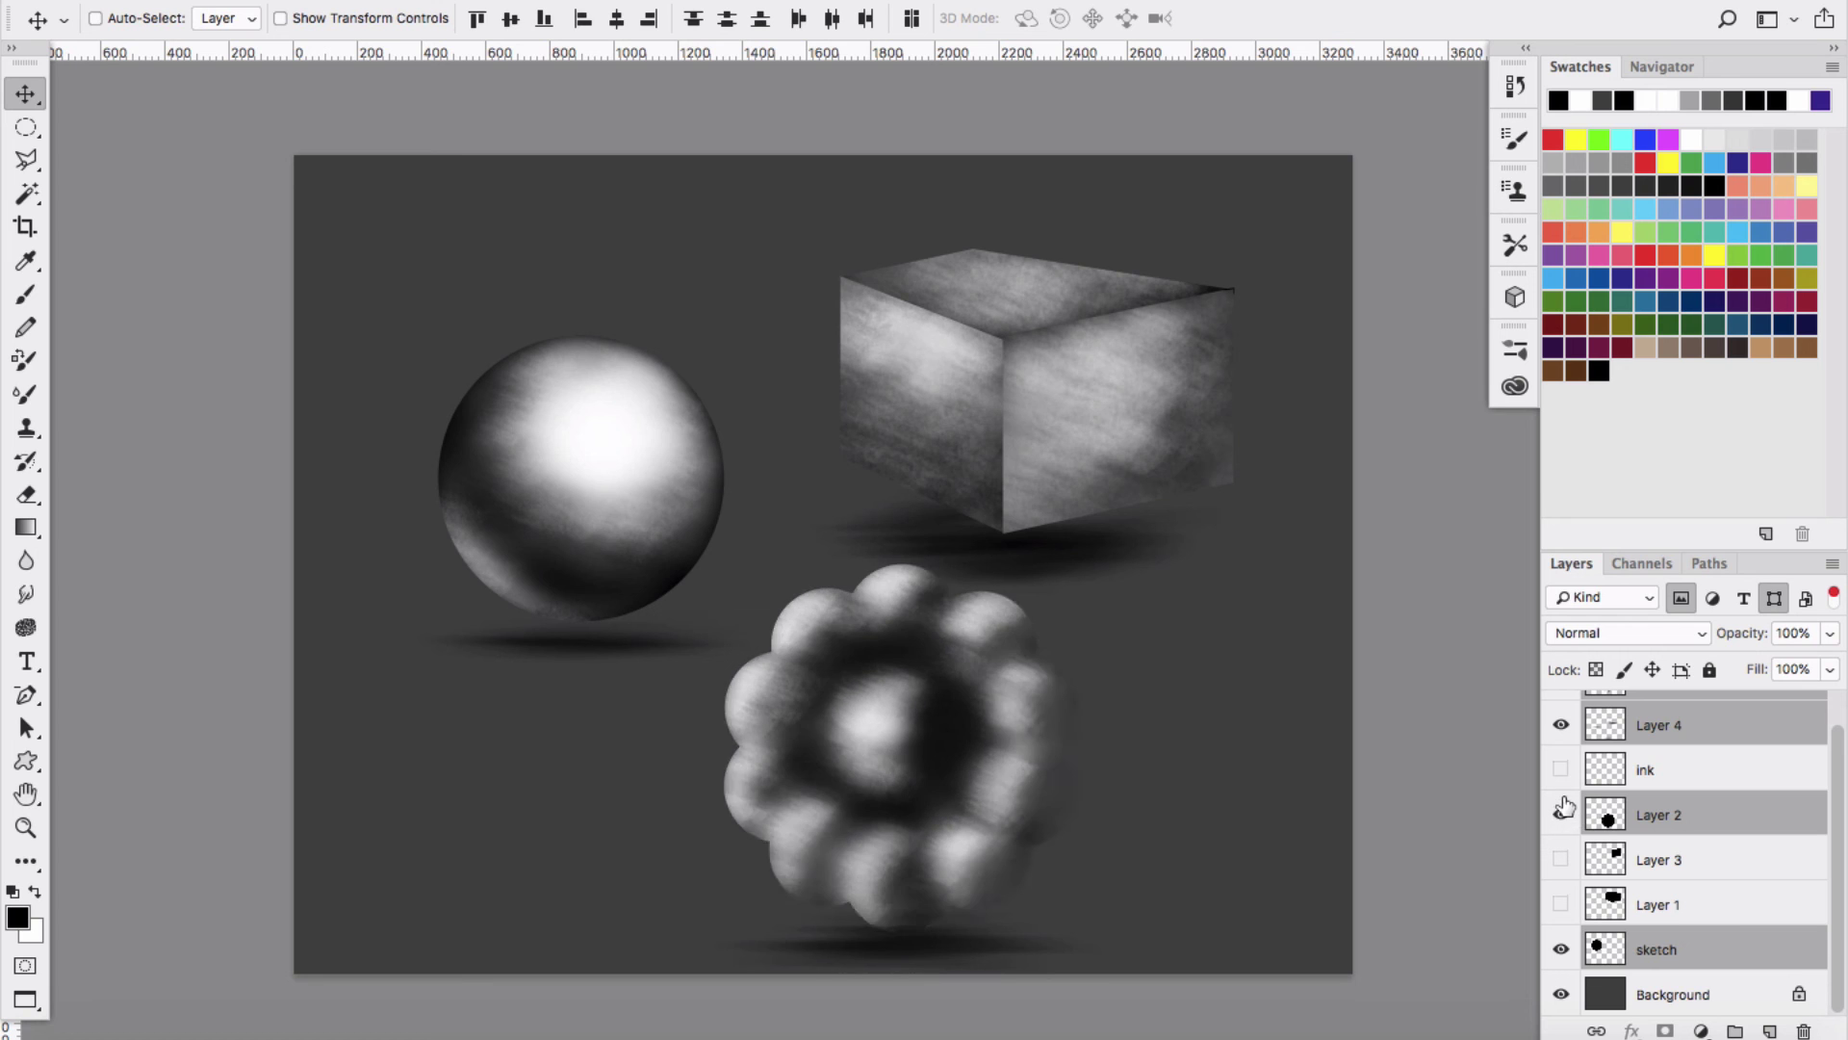
left_click(1561, 815)
left_click(1561, 948)
left_click(1562, 948)
left_click_drag(949, 804, 914, 766)
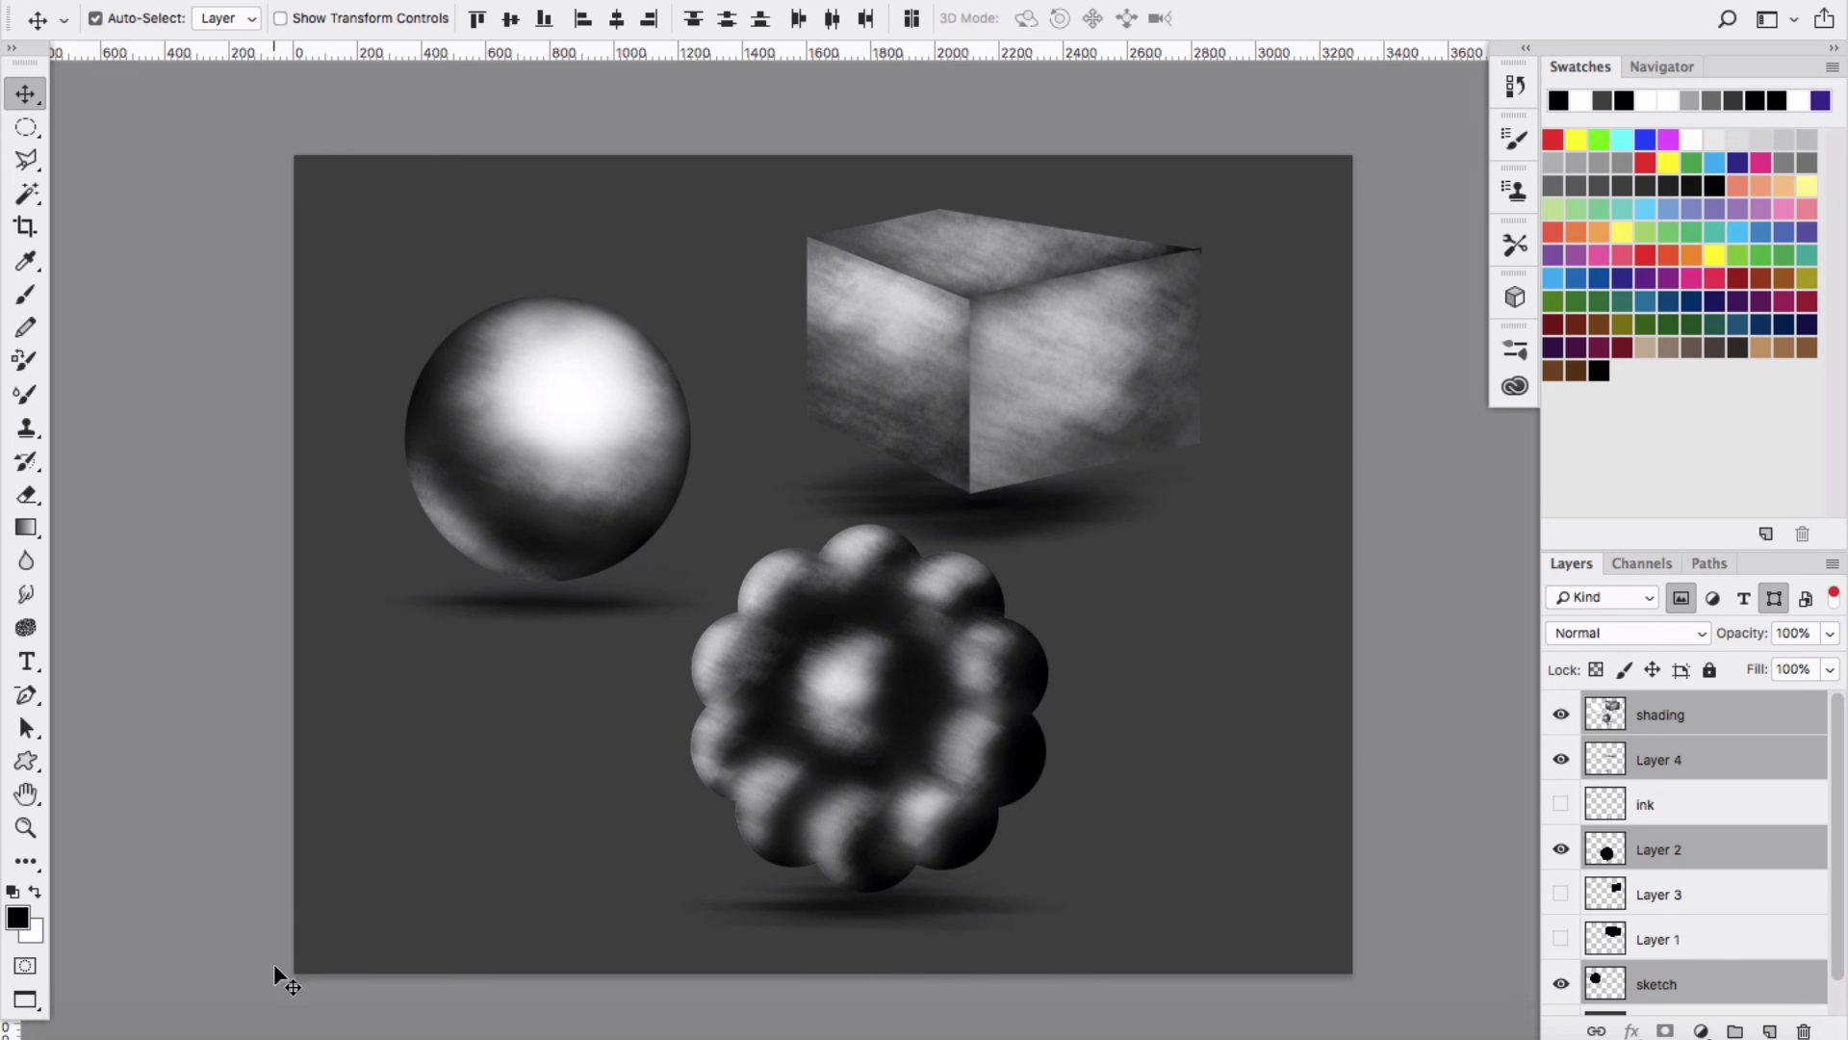